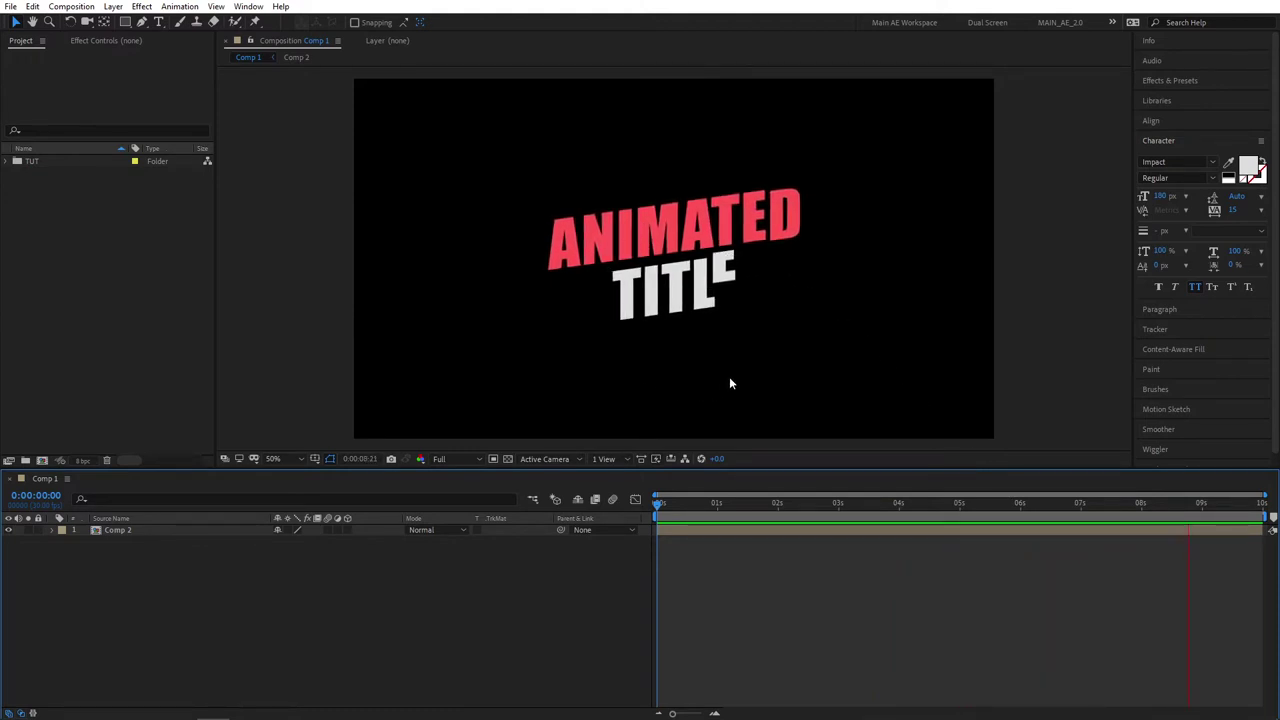
# - Stop the preview and create a new 1920 x 1080, 30 fps, 10-second composition named Render
pyautogui.press('space')
pyautogui.click(42, 460)
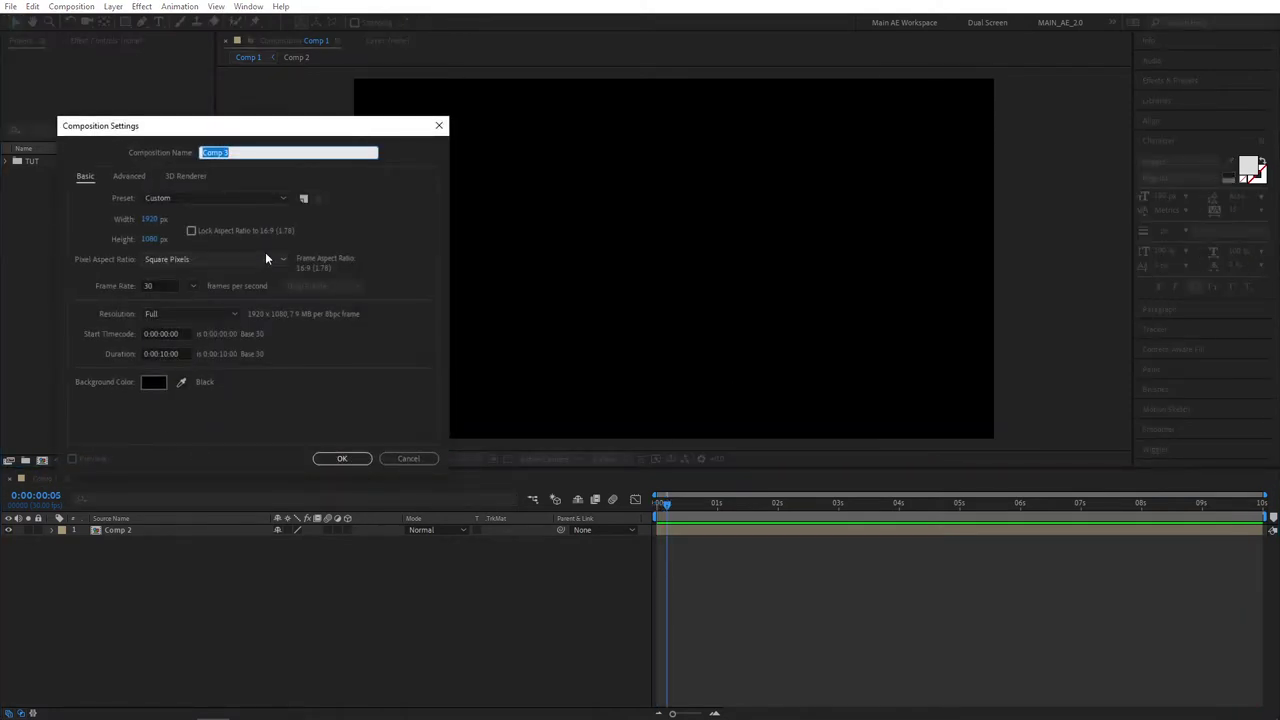
pyautogui.write('Render')
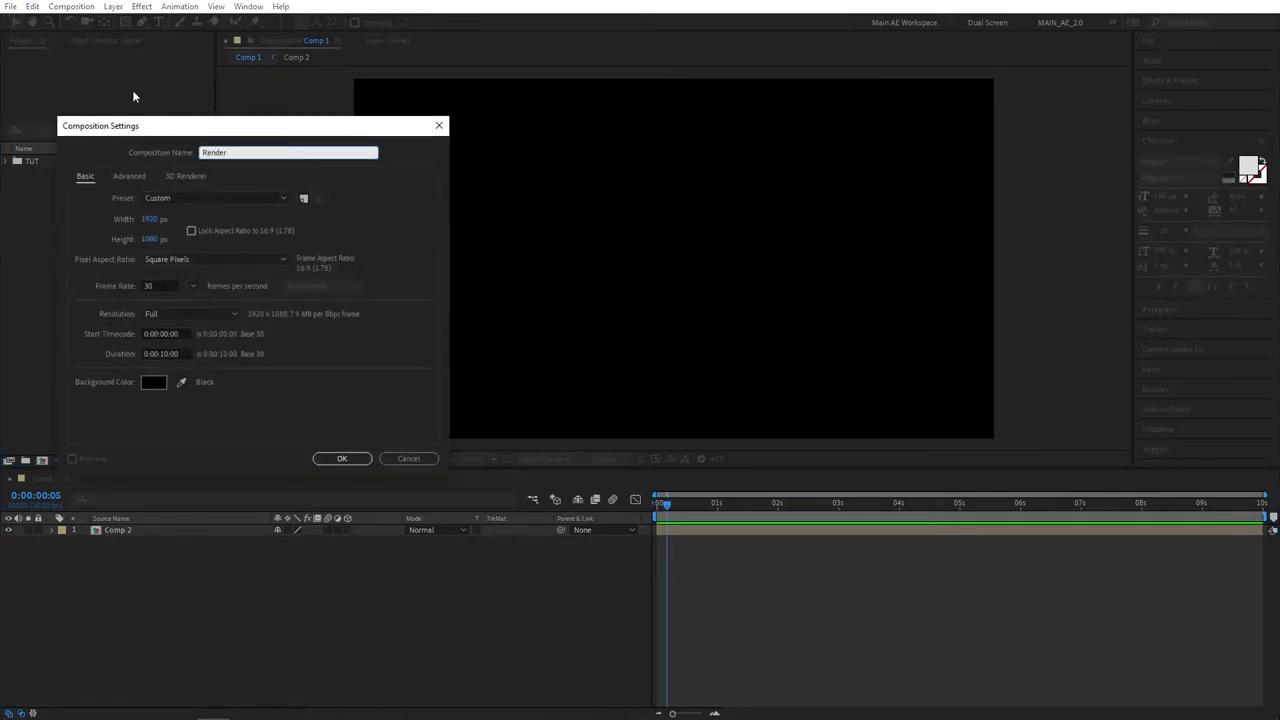
pyautogui.click(341, 458)
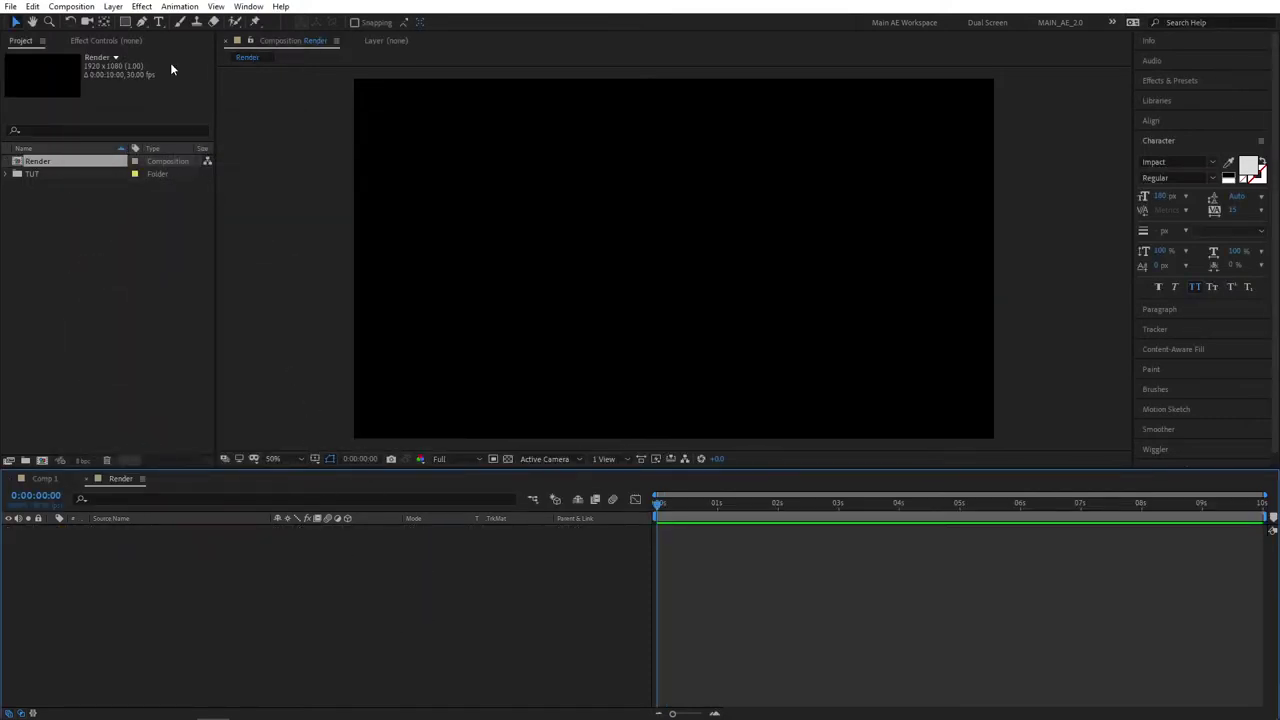
# - Add a text layer reading "Animated" to the Render composition
pyautogui.click(159, 22)
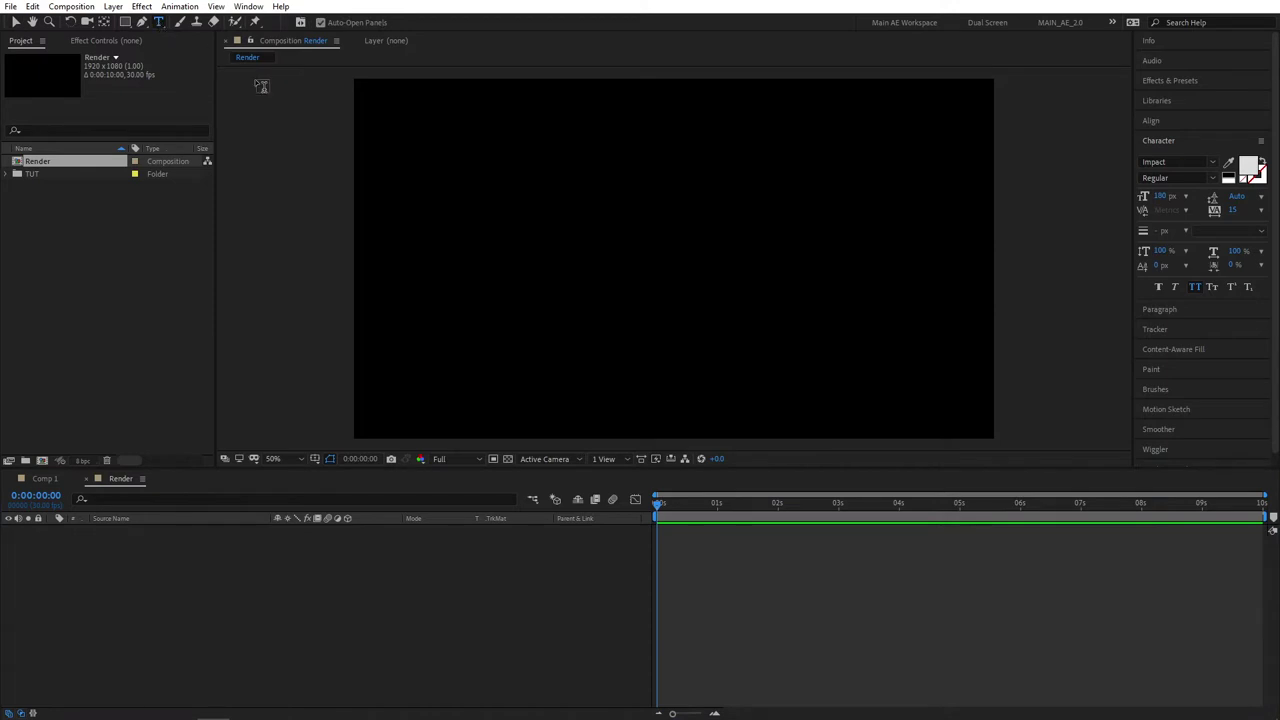
pyautogui.click(597, 284)
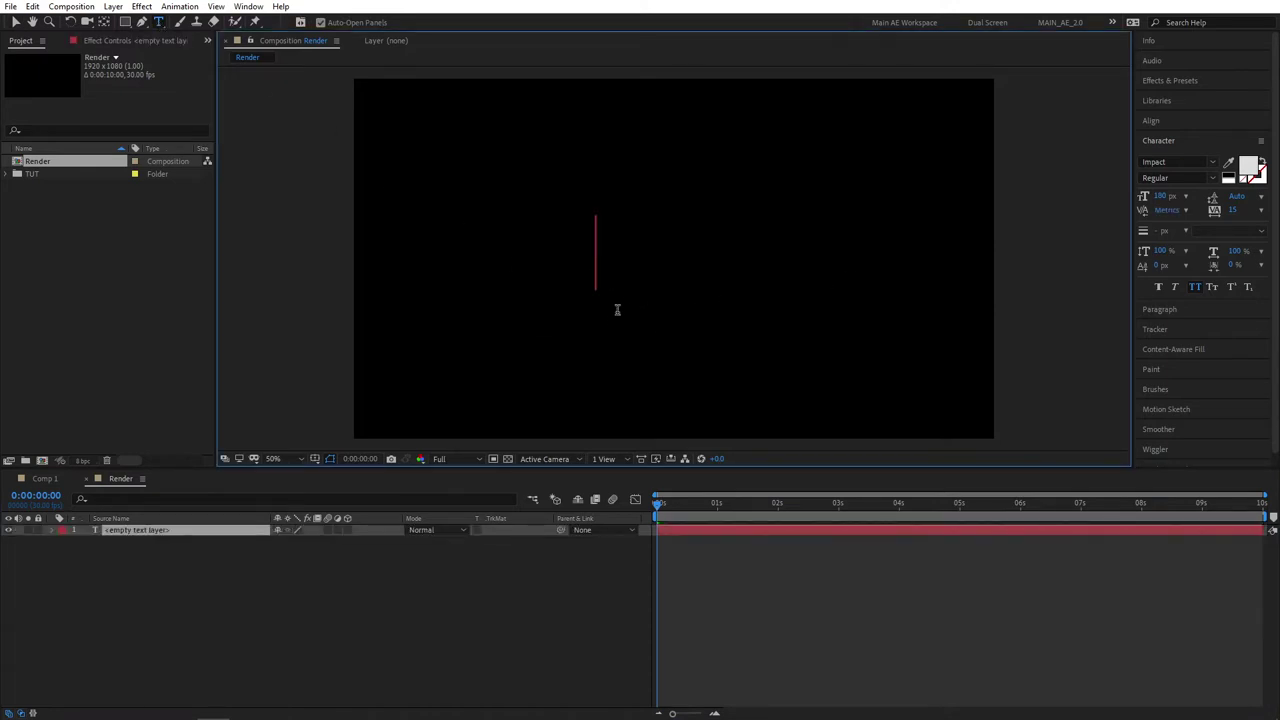
pyautogui.write('Animated')
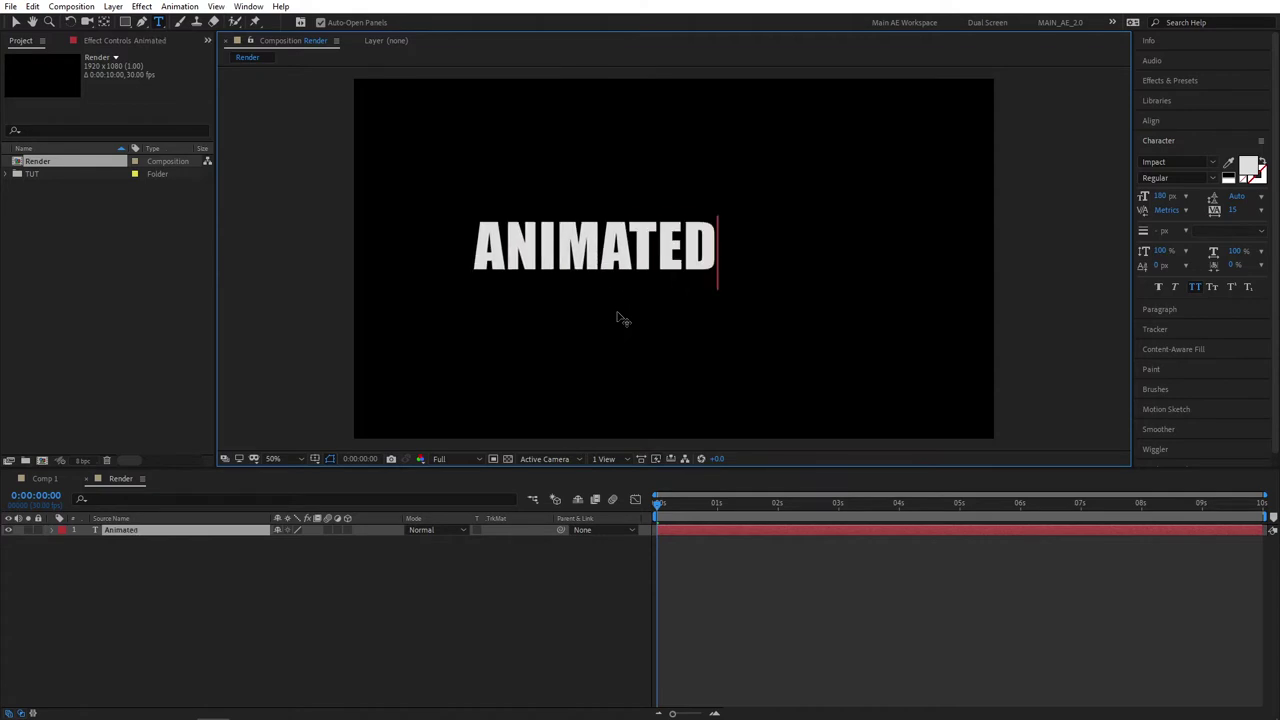
# - Center the Animated text layer horizontally and vertically in the composition
pyautogui.click(148, 532)
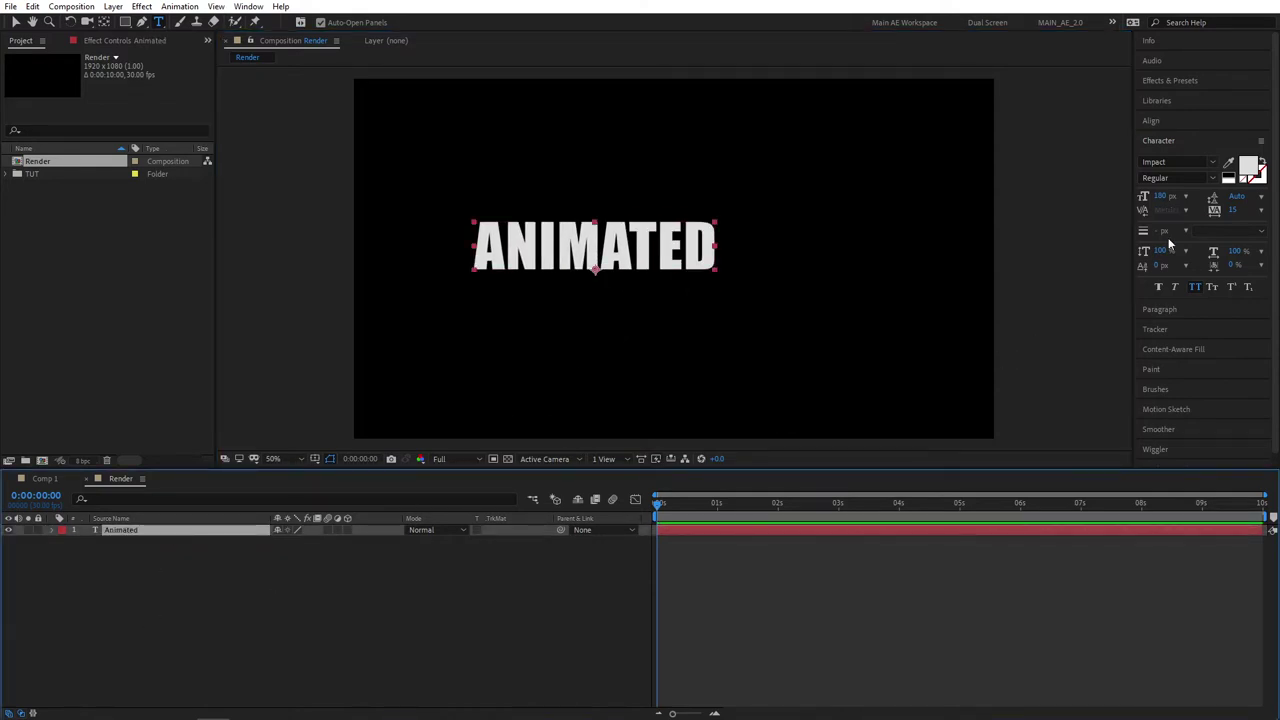
pyautogui.click(1151, 120)
pyautogui.click(1169, 153)
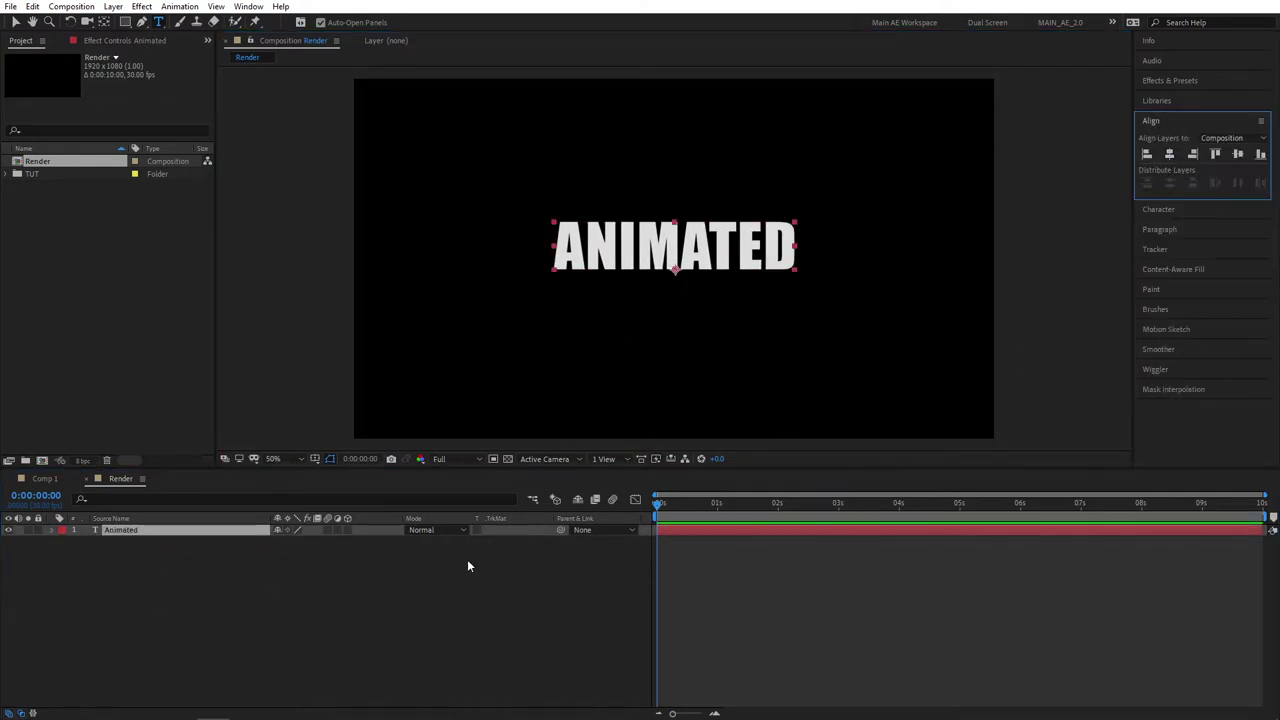
pyautogui.click(1238, 153)
pyautogui.click(198, 636)
# - Duplicate the Animated layer, place the copy below the original, and change the copy's text to "Title"
pyautogui.click(133, 529)
pyautogui.hotkey('ctrl', 'd')
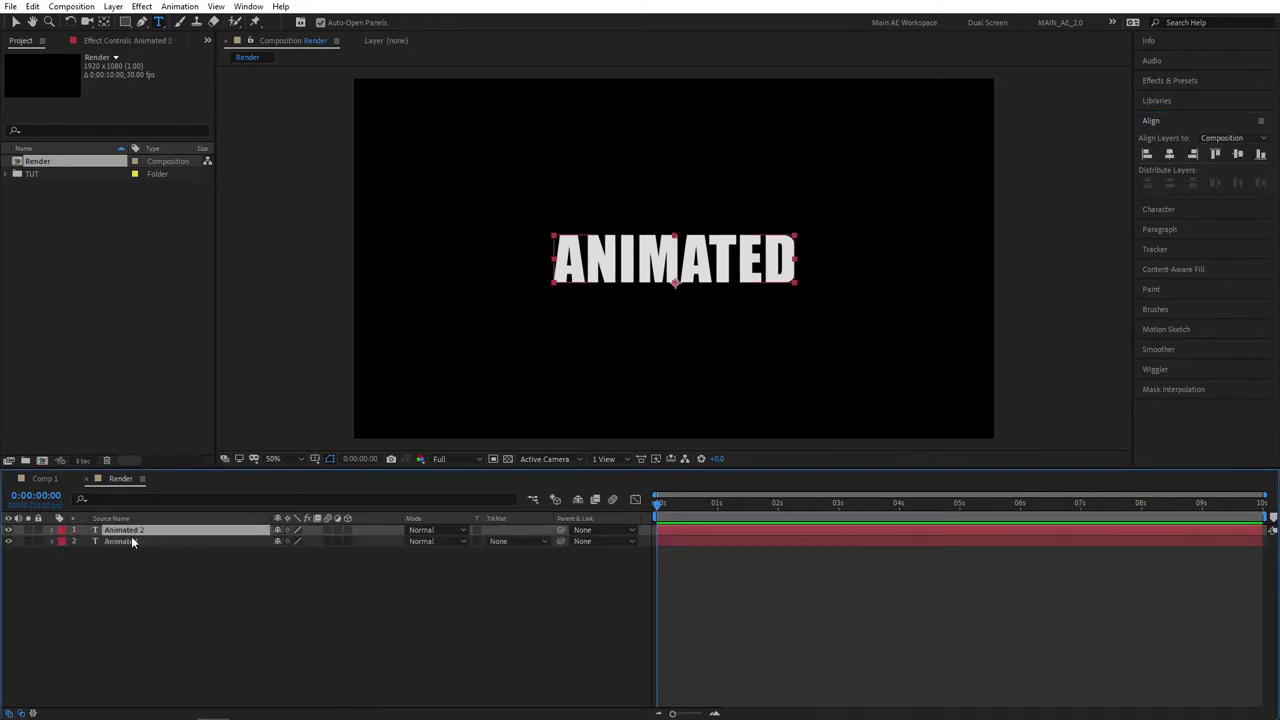
pyautogui.moveTo(131, 534); pyautogui.dragTo(139, 541)
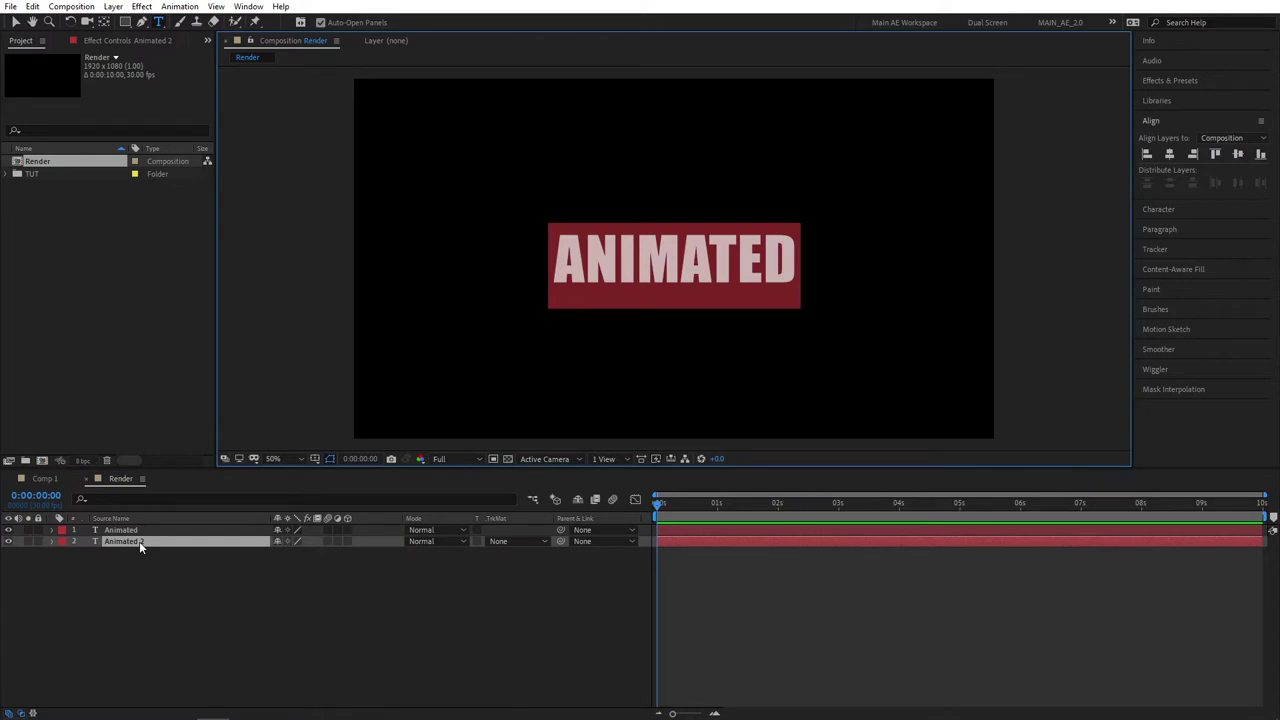
pyautogui.write('TTitle')
pyautogui.click(152, 618)
pyautogui.click(120, 541)
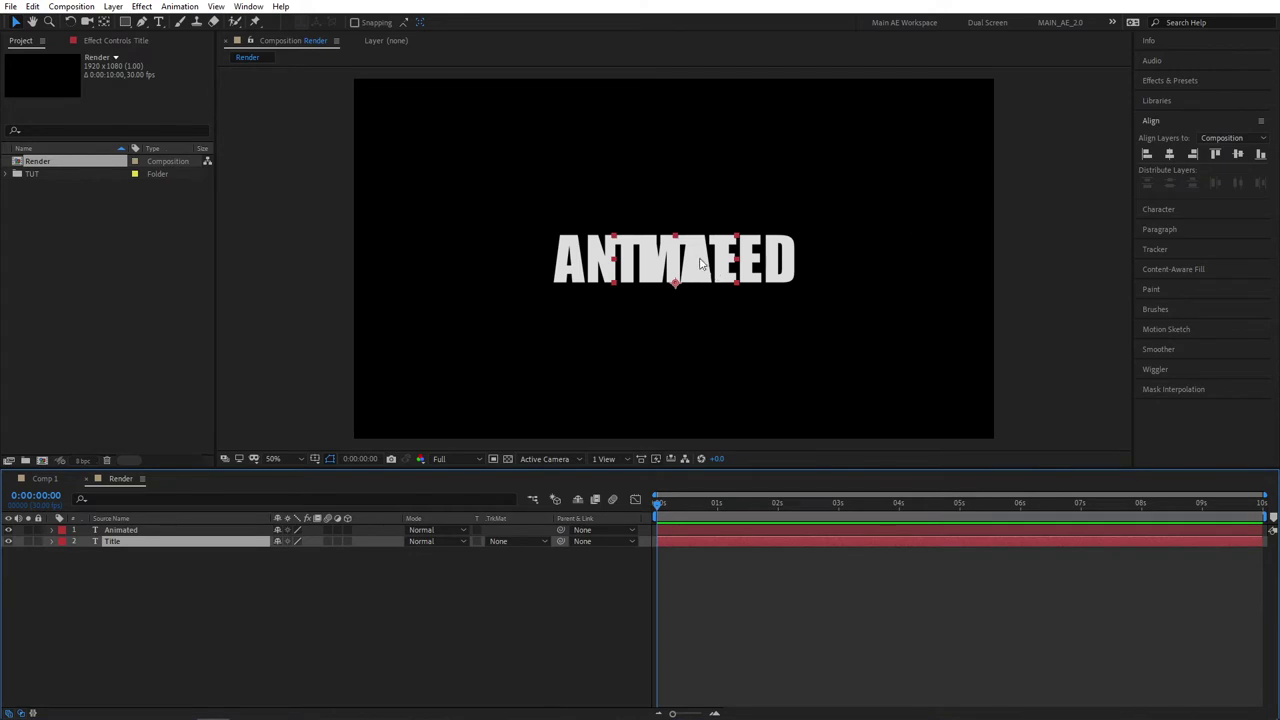
# - Show the Title/Action Safe guides and stack ANIMATED just above and TITLE just below the composition's center line
pyautogui.moveTo(700, 263); pyautogui.dragTo(701, 303)
pyautogui.click(316, 459)
pyautogui.click(358, 474)
pyautogui.click(704, 262)
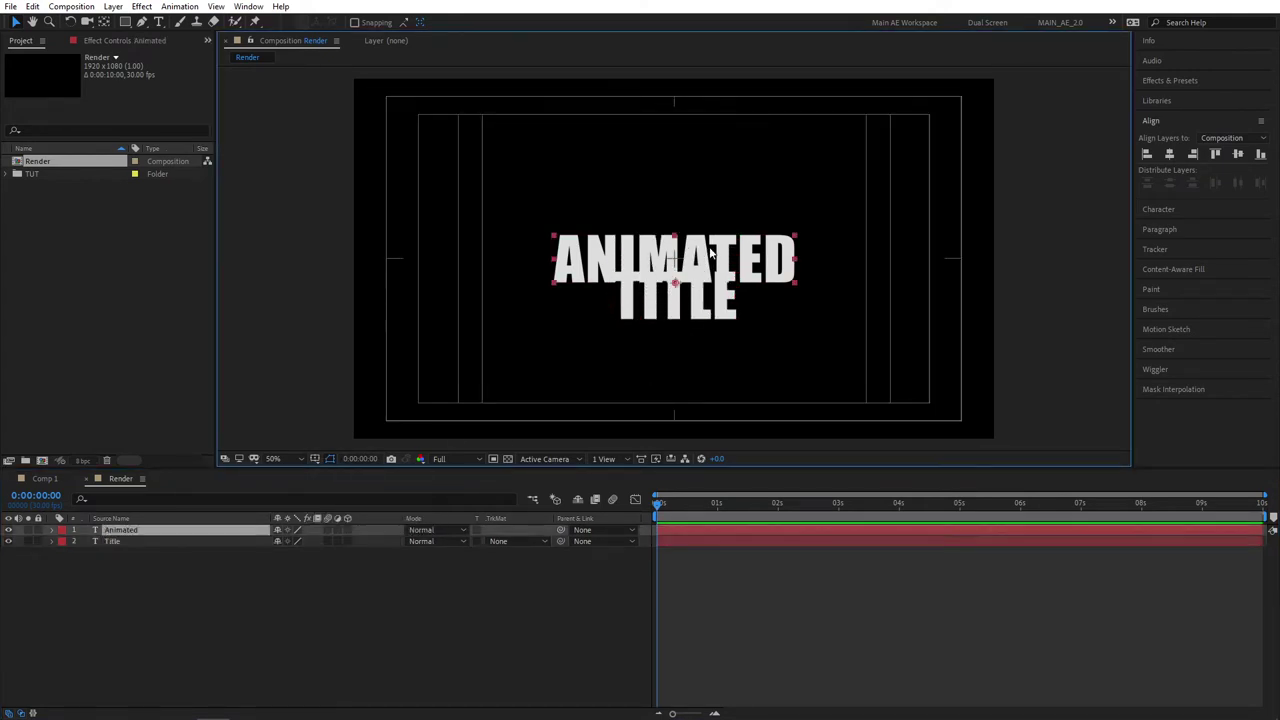
pyautogui.moveTo(724, 250); pyautogui.dragTo(723, 224)
pyautogui.click(698, 296)
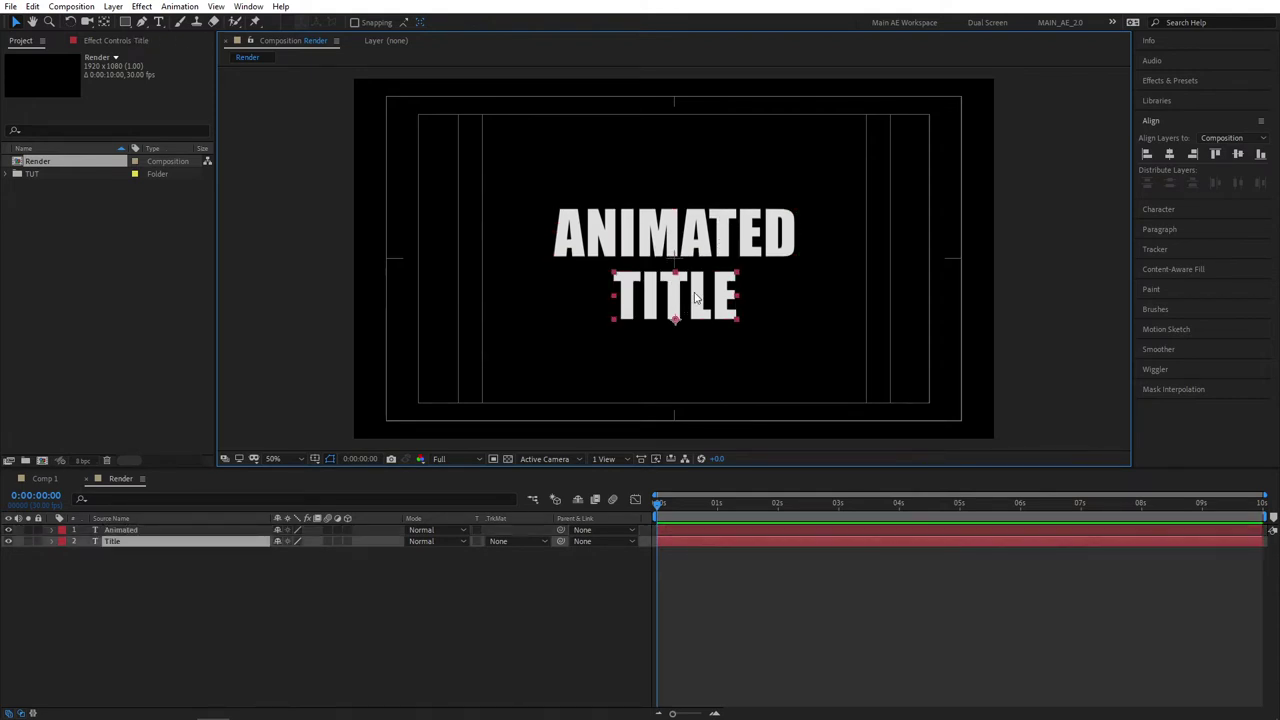
pyautogui.moveTo(698, 302); pyautogui.dragTo(698, 290)
pyautogui.click(514, 574)
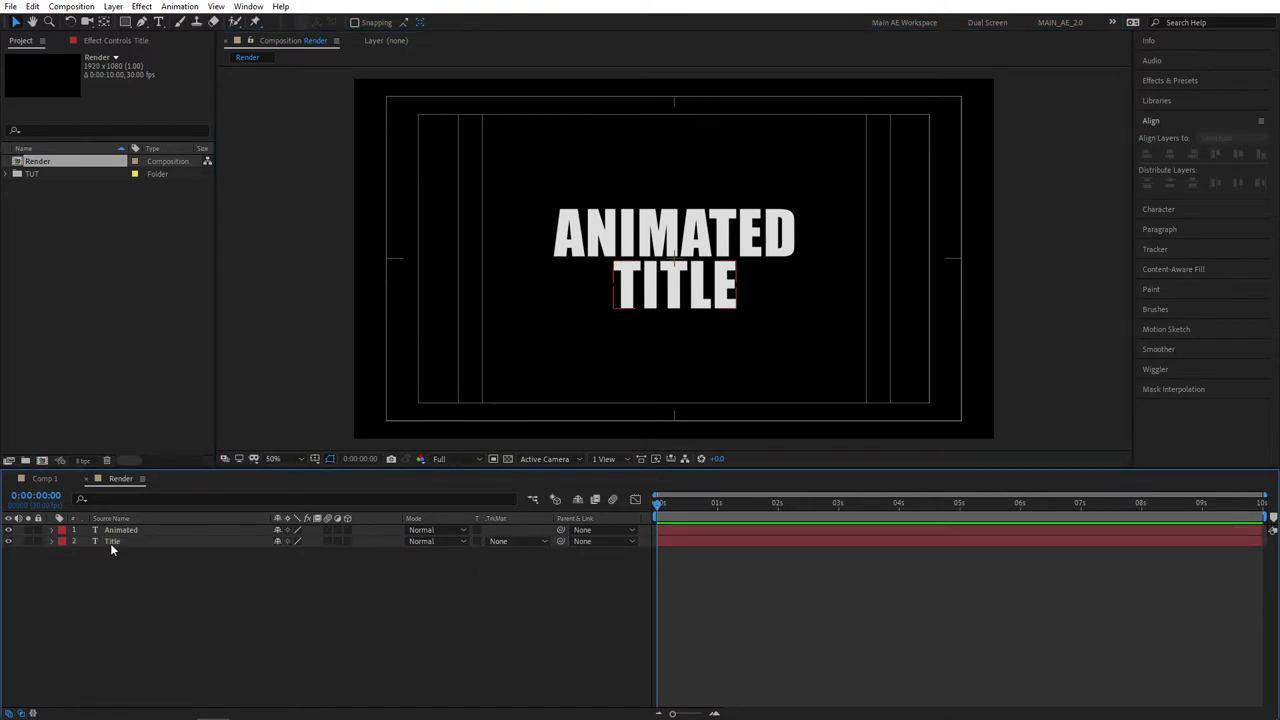
# - Draw a white rectangle shape covering the composition's lower half and nudge its upper edge onto the center guide
pyautogui.click(127, 22)
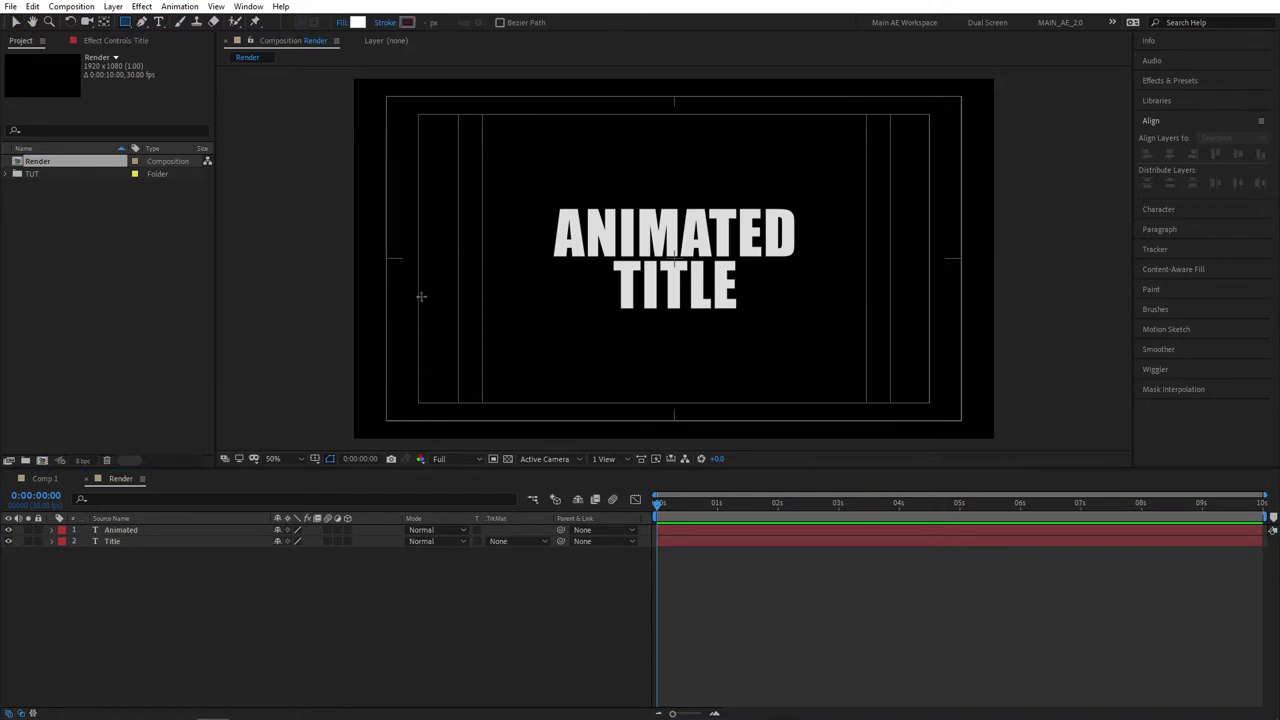
pyautogui.moveTo(322, 258); pyautogui.dragTo(1041, 458)
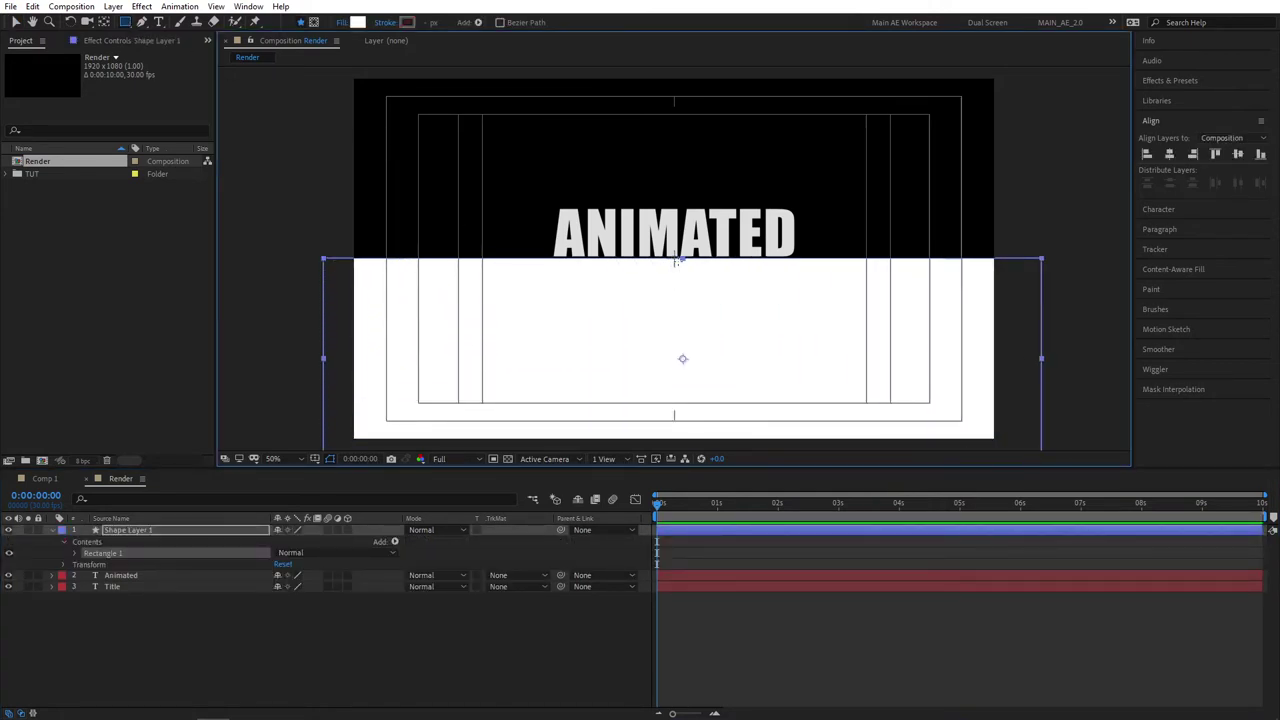
pyautogui.scroll(6, 677, 260)
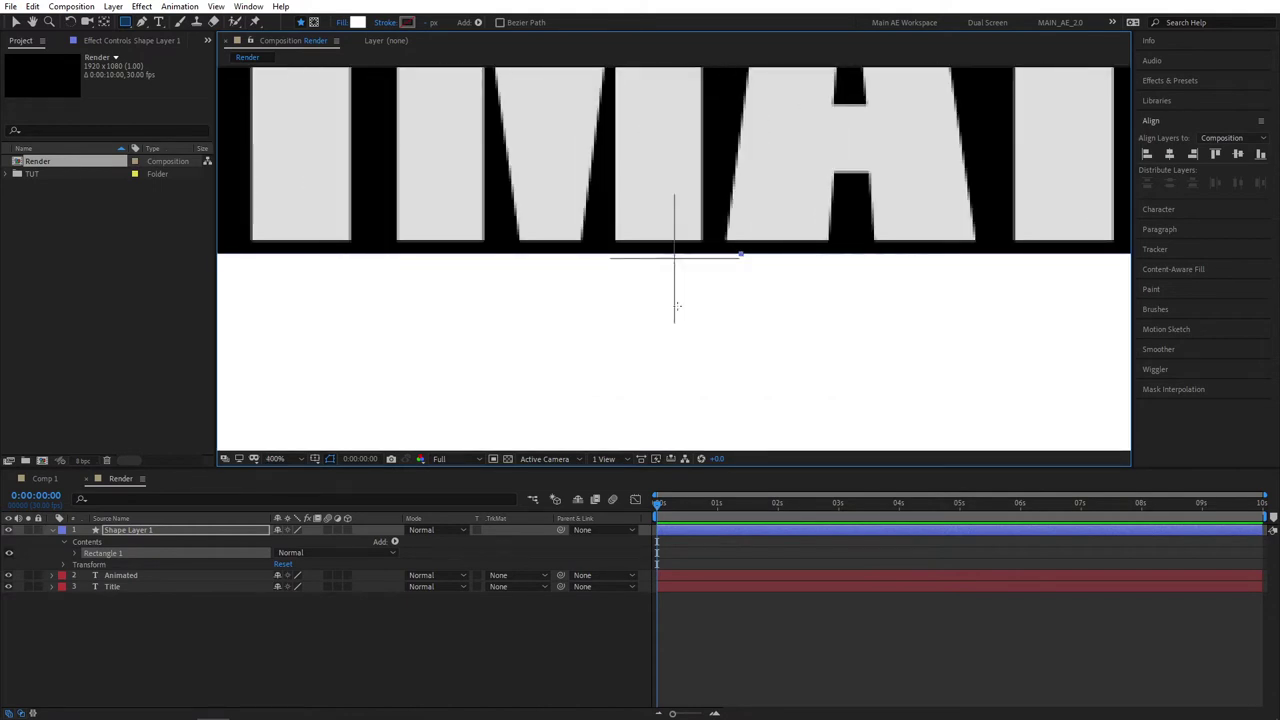
pyautogui.press('Down')
pyautogui.press('Down')
pyautogui.press('Down')
pyautogui.press('Down')
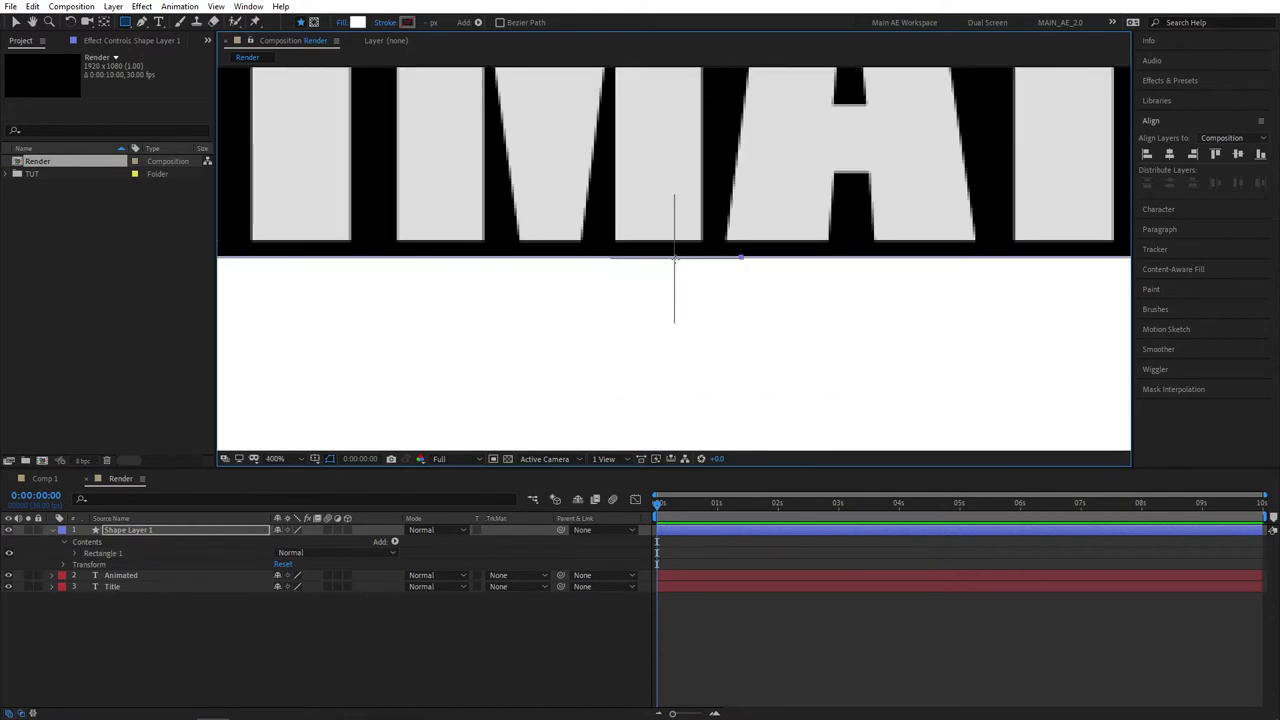
pyautogui.press('Down')
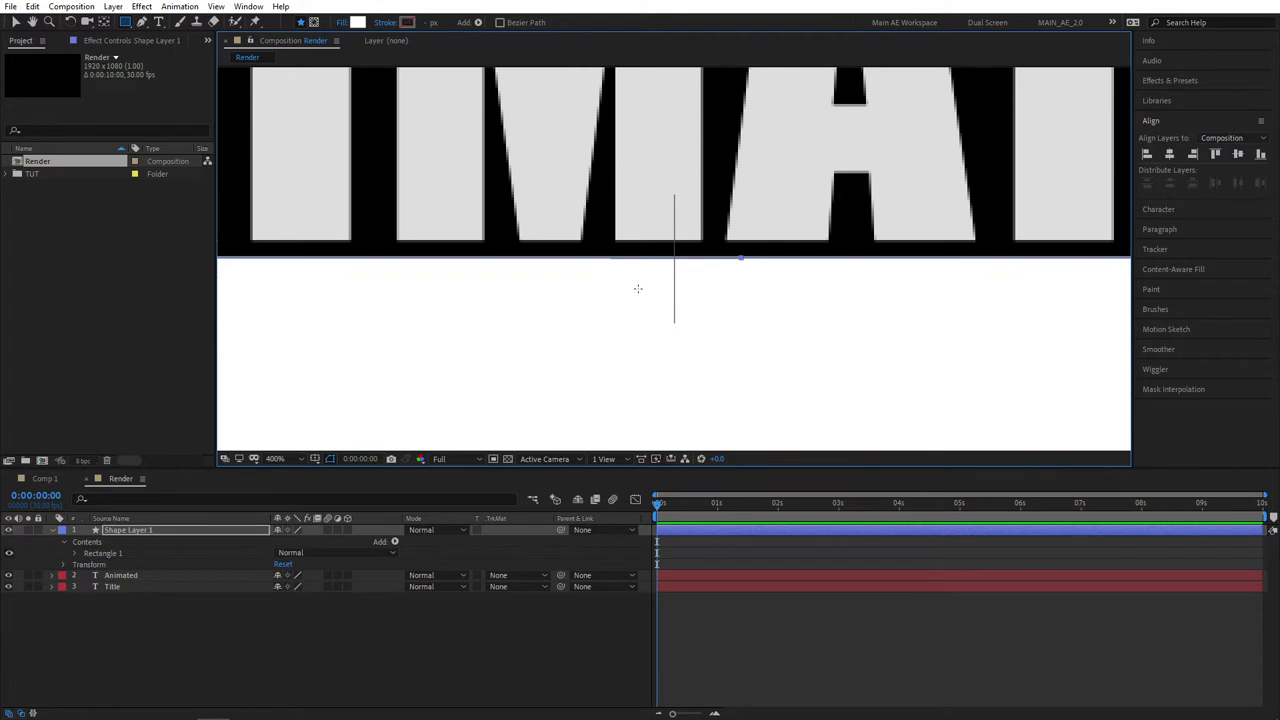
pyautogui.hotkey('shift', '/')
# - Rename the rectangle's shape layer to Matte 1
pyautogui.click(246, 660)
pyautogui.click(134, 530)
pyautogui.click(134, 530)
pyautogui.press('Return')
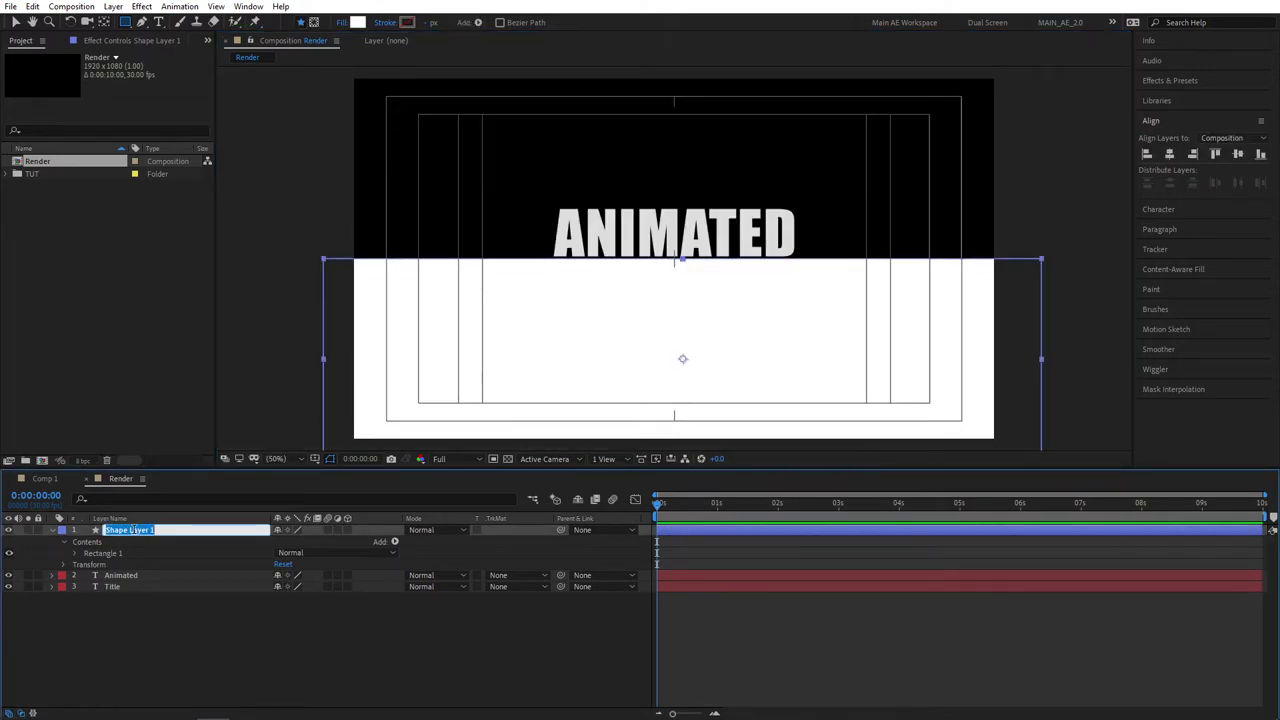
pyautogui.write('Matte 1')
pyautogui.click(134, 600)
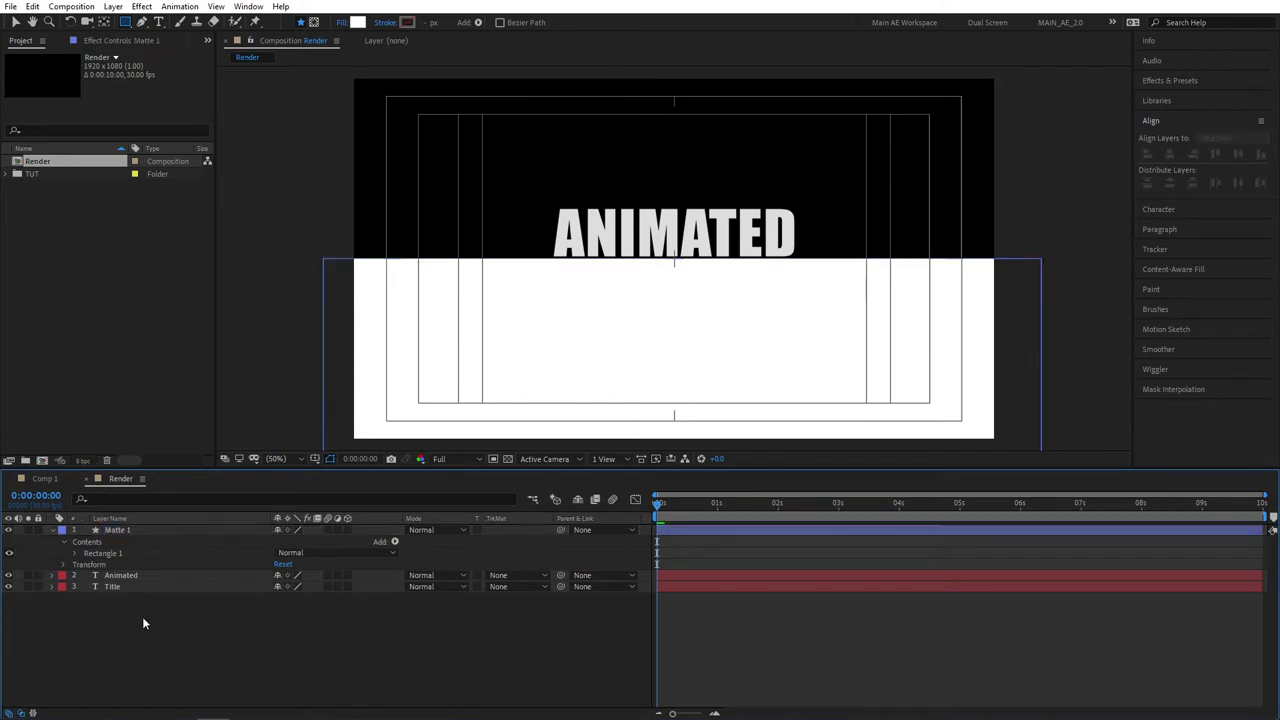
# - Duplicate the Matte 1 layer and move Matte 1 between the Animated and Title layers, with its properties collapsed
pyautogui.click(137, 530)
pyautogui.hotkey('ctrl', 'd')
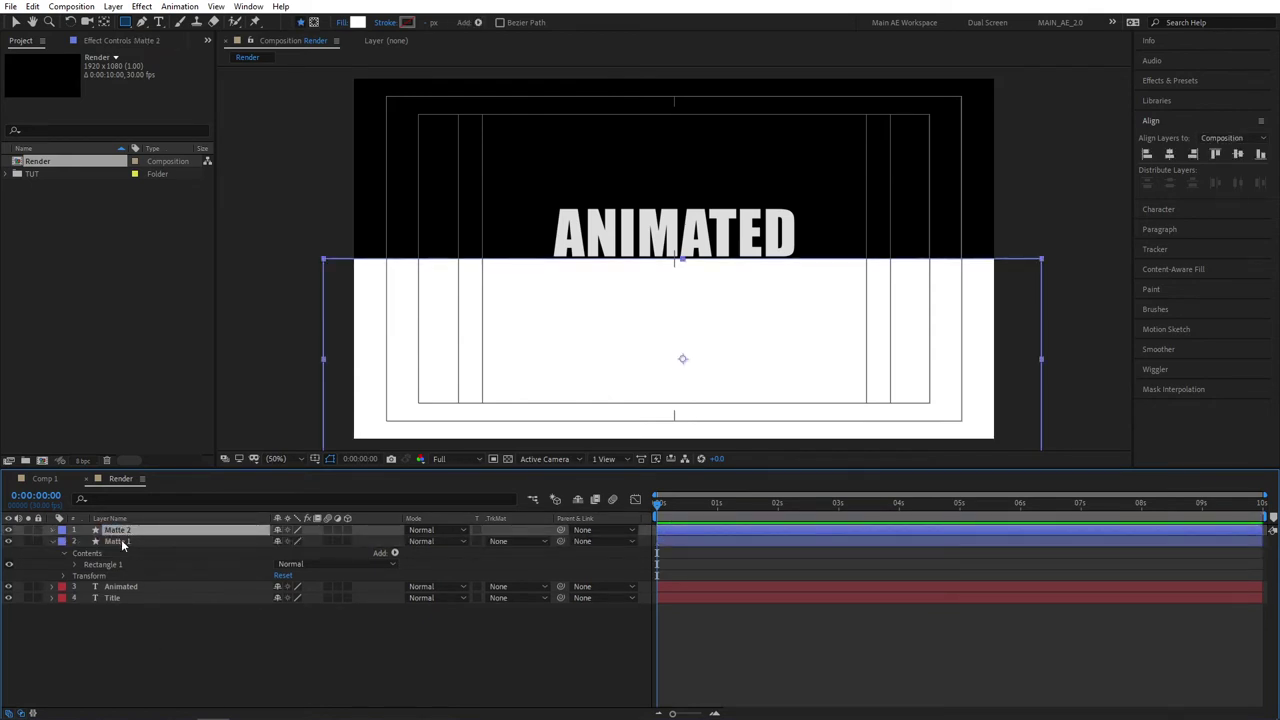
pyautogui.moveTo(121, 540); pyautogui.dragTo(129, 567)
pyautogui.click(123, 588)
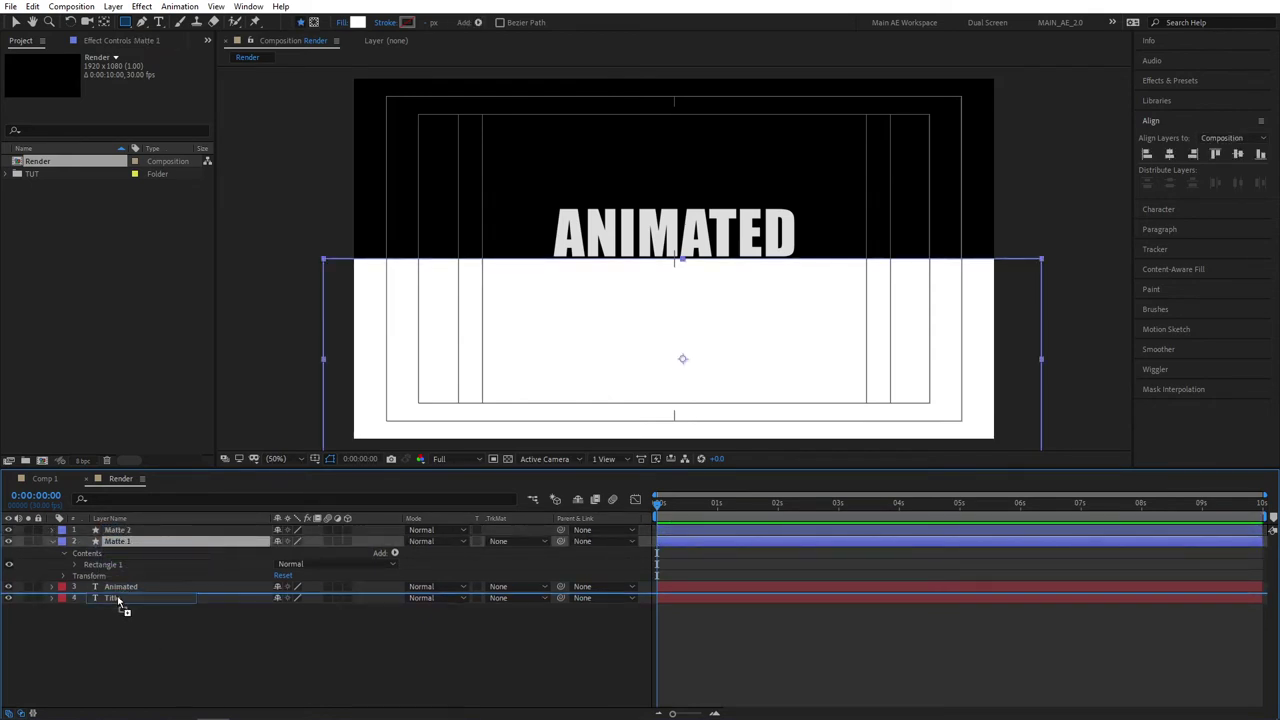
pyautogui.hotkey('ctrl', ']')
pyautogui.click(97, 615)
pyautogui.click(53, 552)
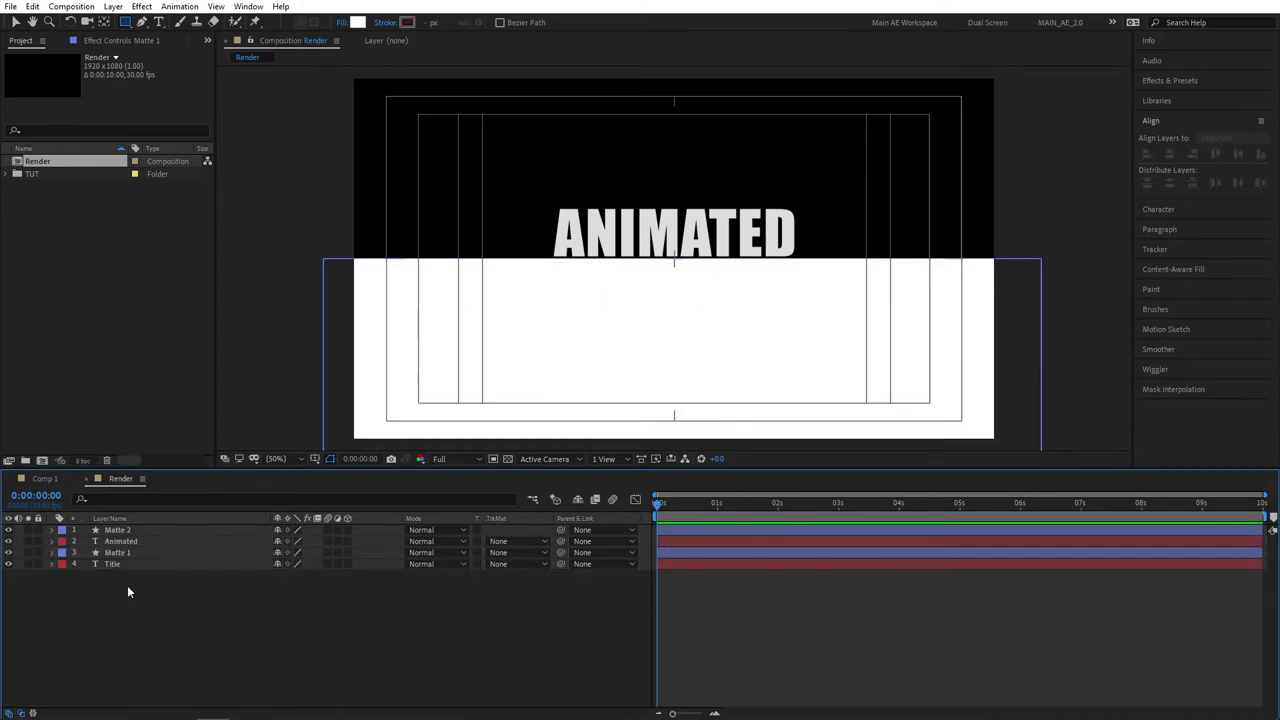
# - Toggle the timeline's Transfer Controls pane off and back on
pyautogui.click(110, 563)
pyautogui.click(523, 516)
pyautogui.click(22, 713)
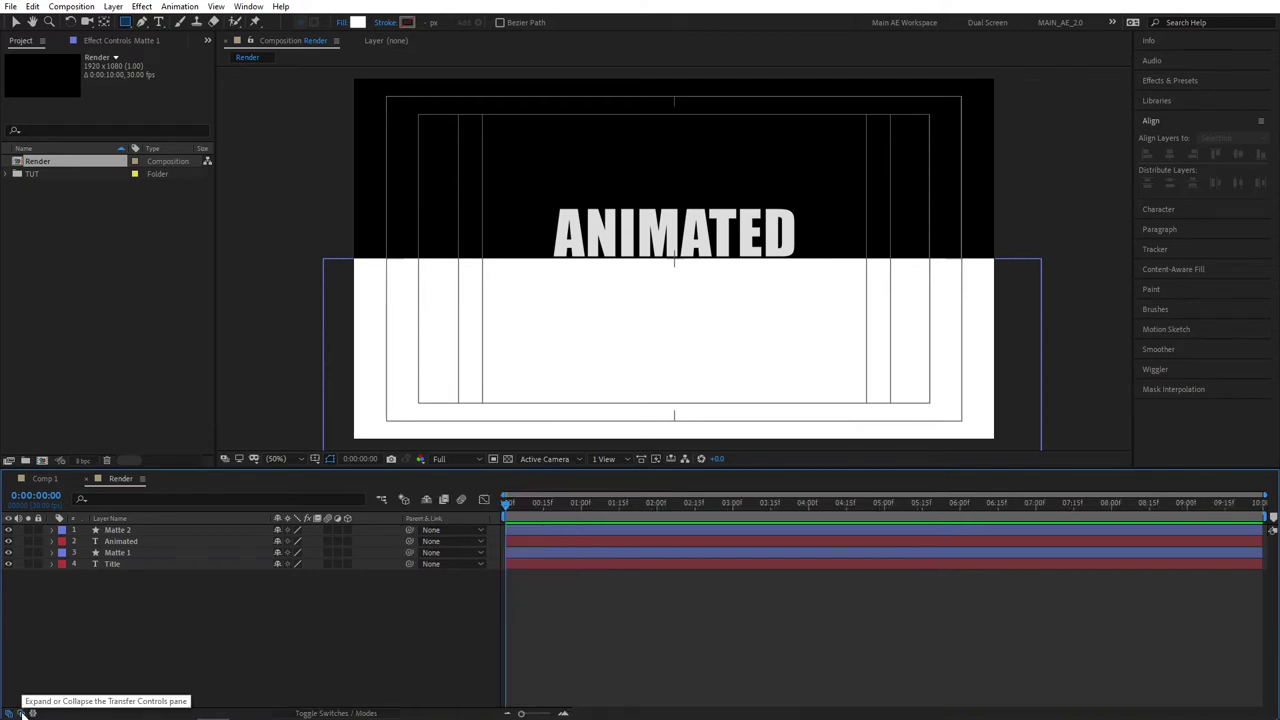
pyautogui.click(22, 713)
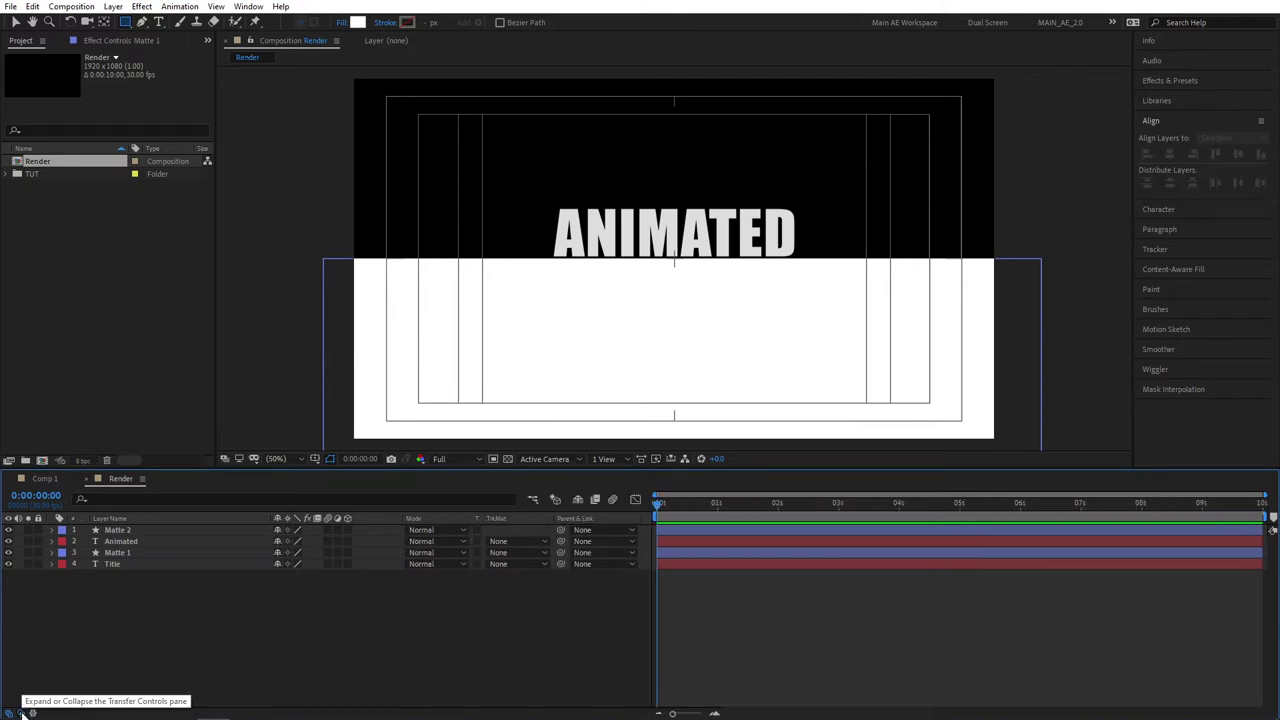
pyautogui.press('F4')
# - Set the Title layer's track matte to Alpha Matte "Matte 1" and the Animated layer's to Alpha Inverted Matte "Matte 2"
pyautogui.click(507, 564)
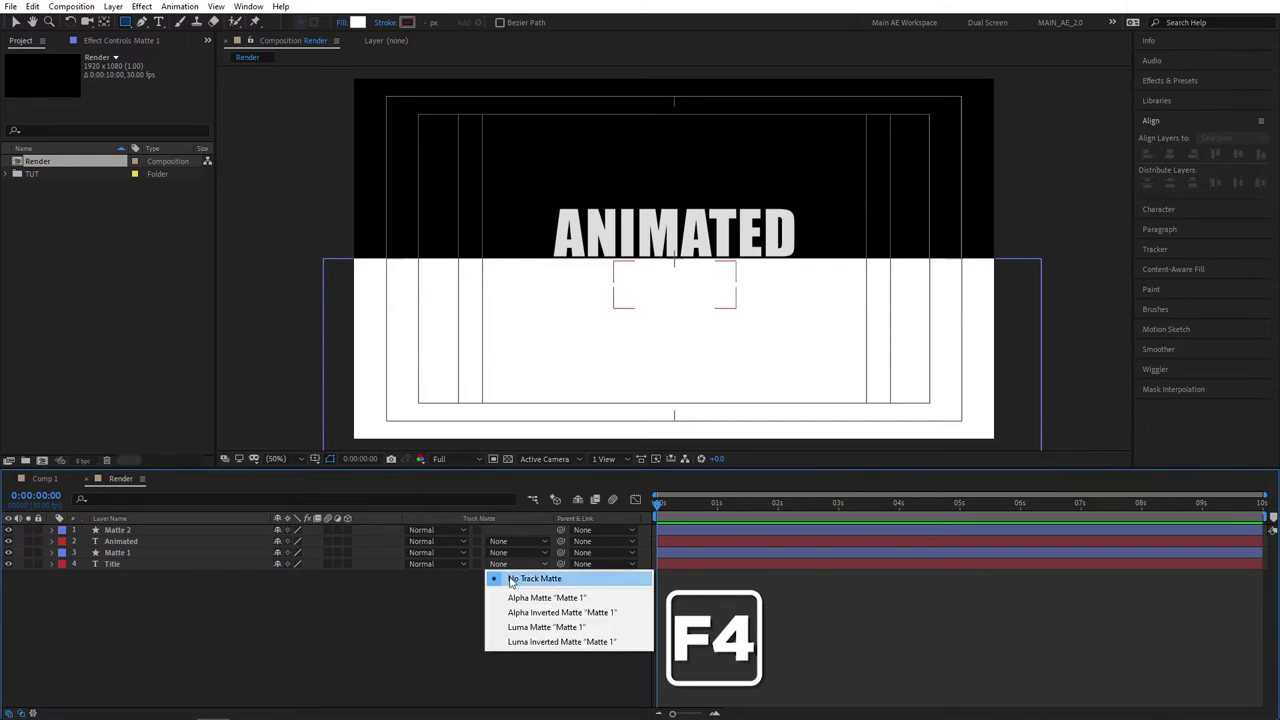
pyautogui.click(516, 597)
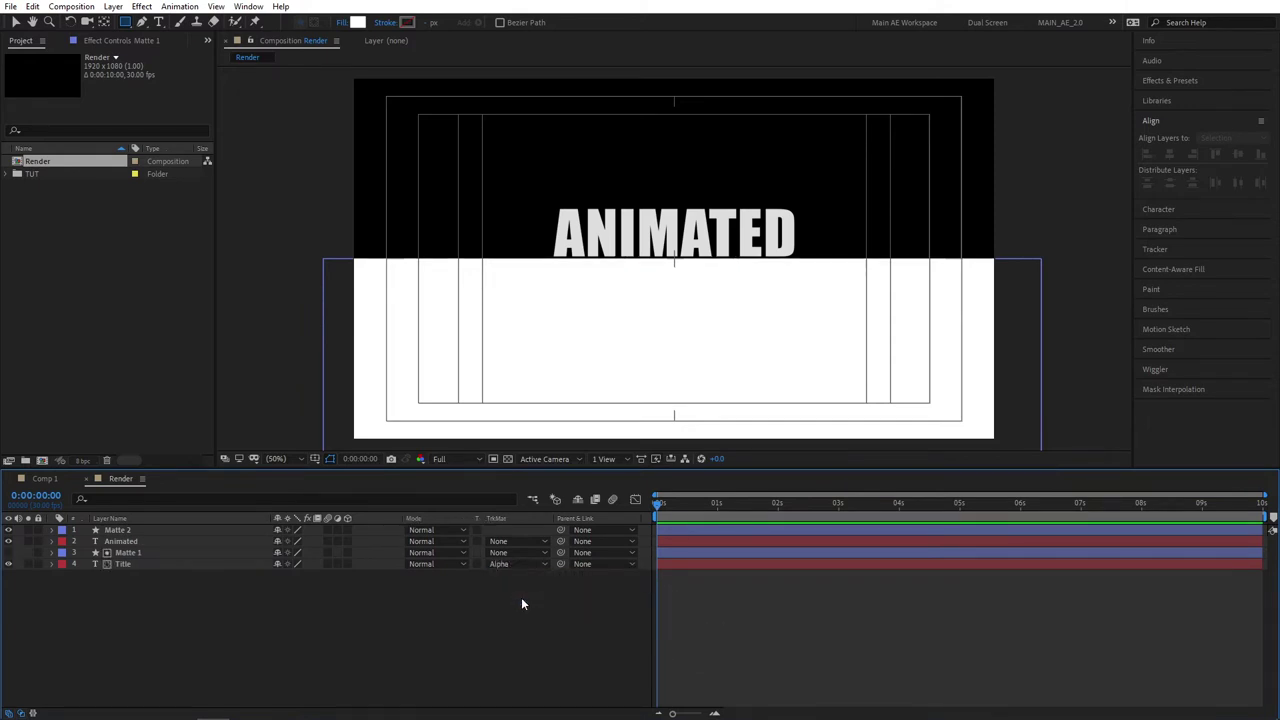
pyautogui.click(150, 543)
pyautogui.click(500, 542)
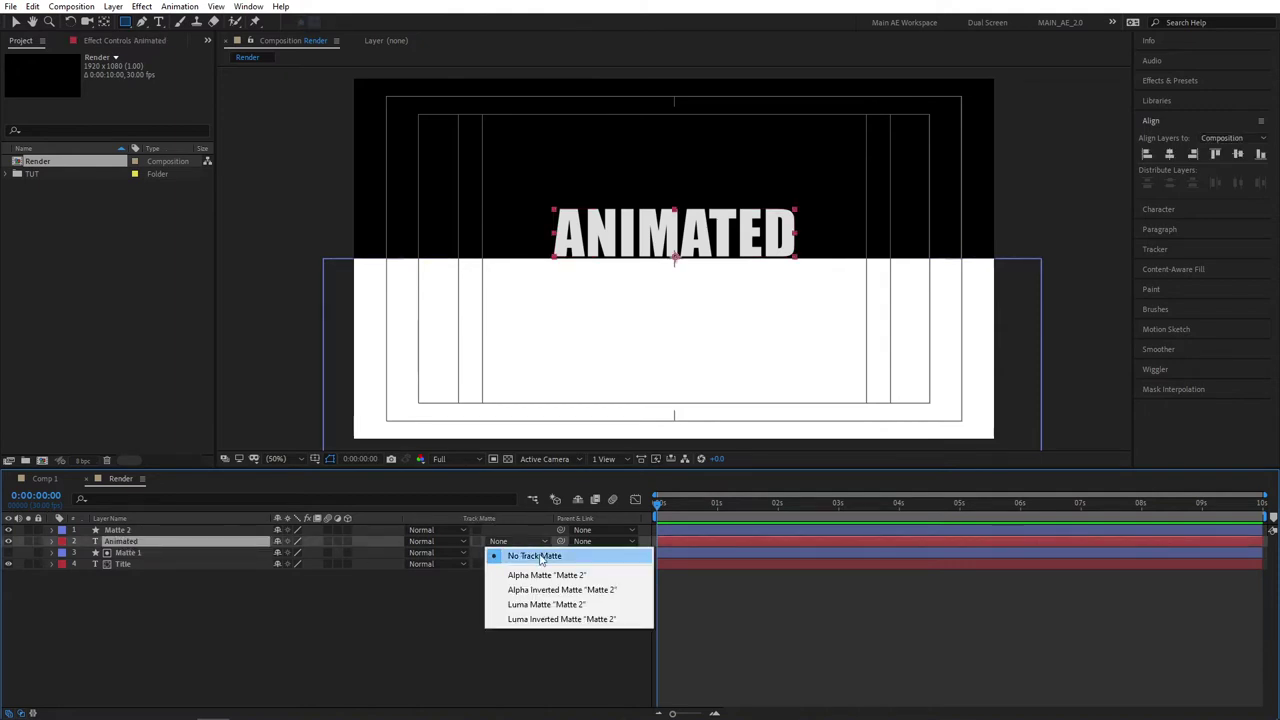
pyautogui.click(548, 594)
pyautogui.click(519, 622)
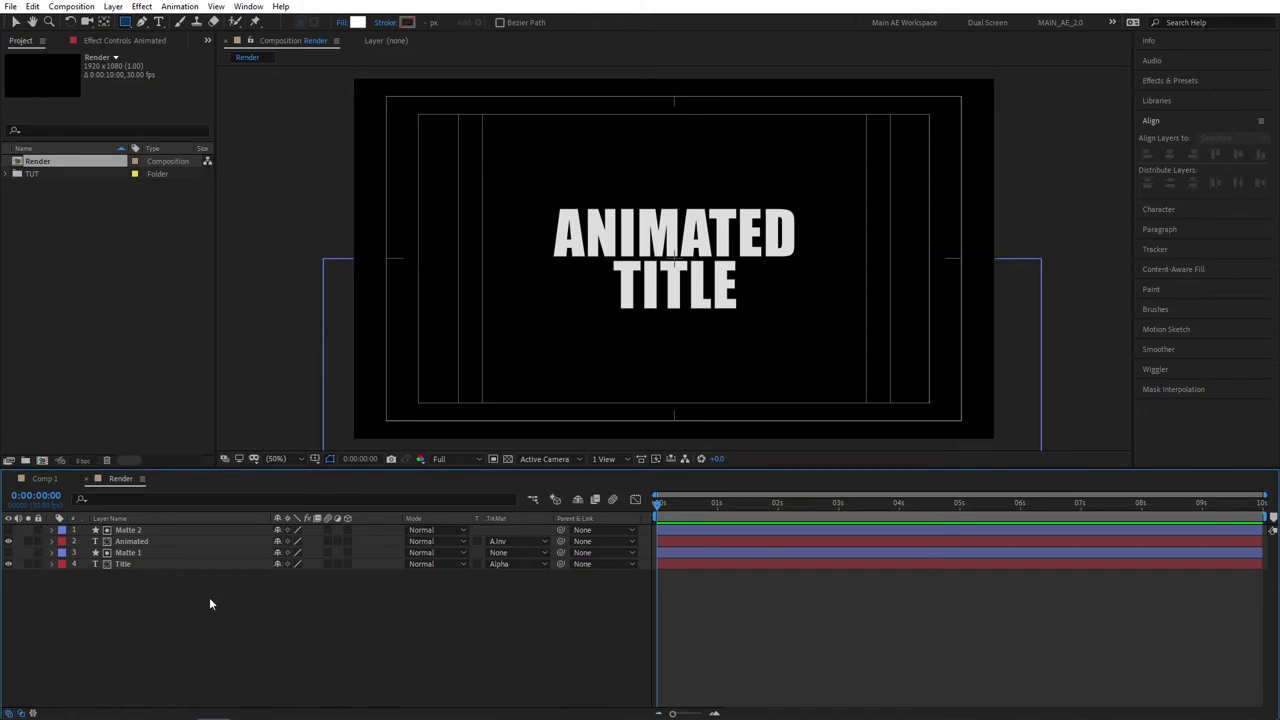
# - Add a Position text animator to the Animated layer
pyautogui.click(144, 541)
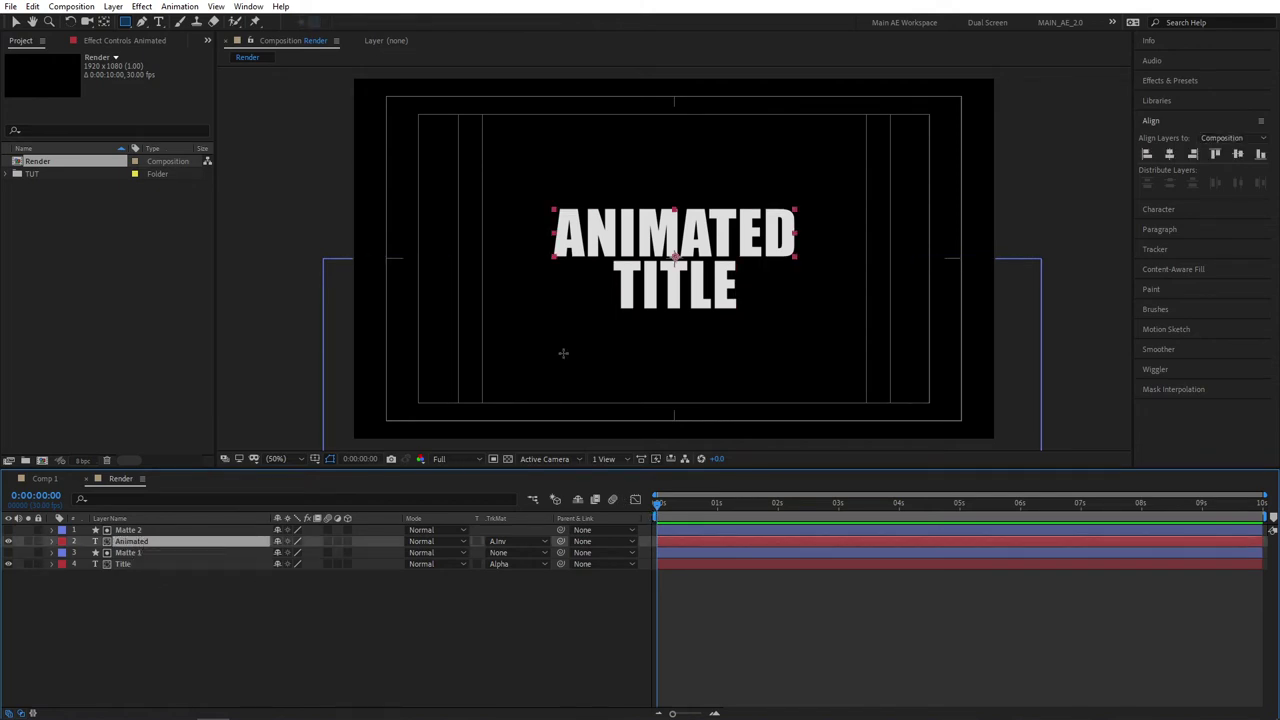
pyautogui.click(52, 542)
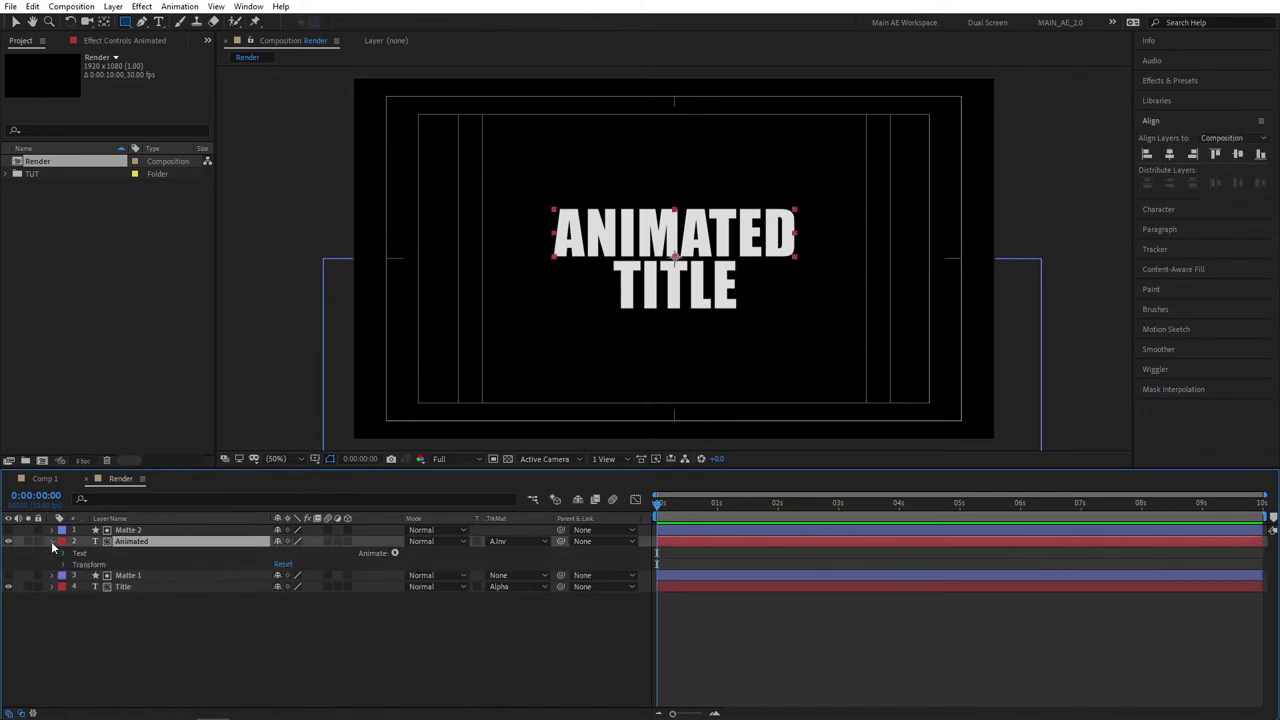
pyautogui.click(395, 553)
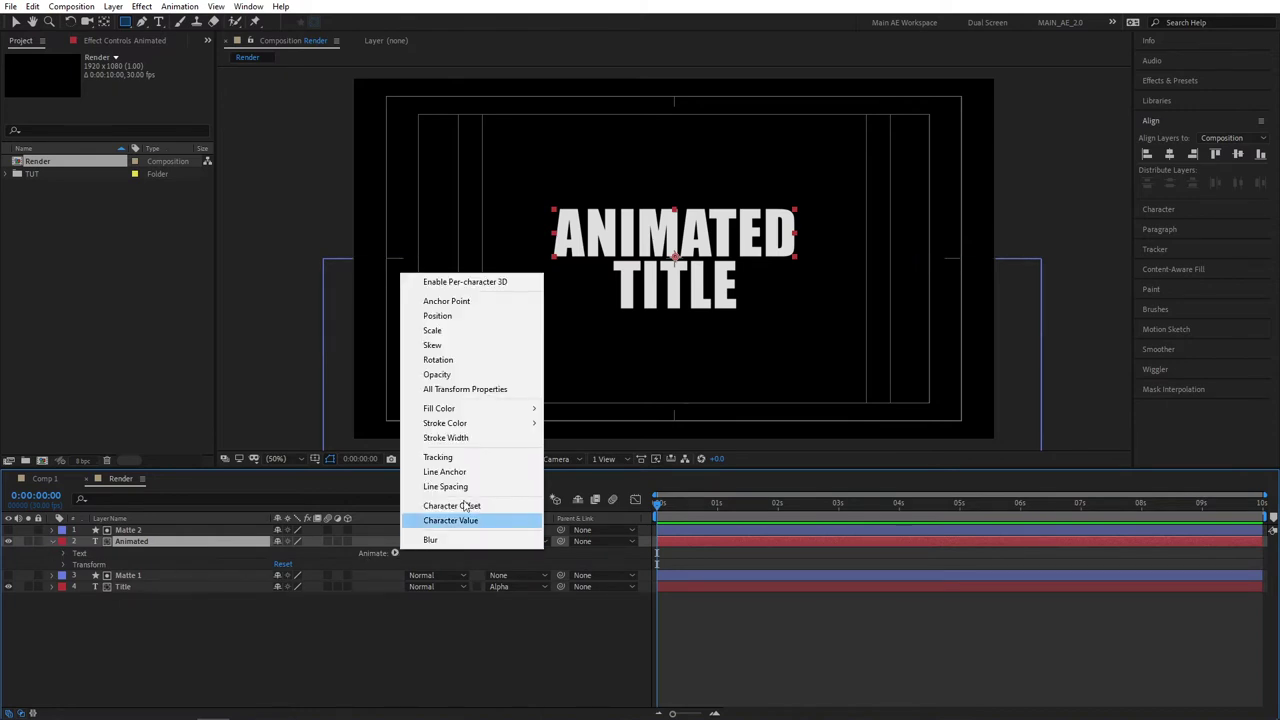
pyautogui.click(457, 316)
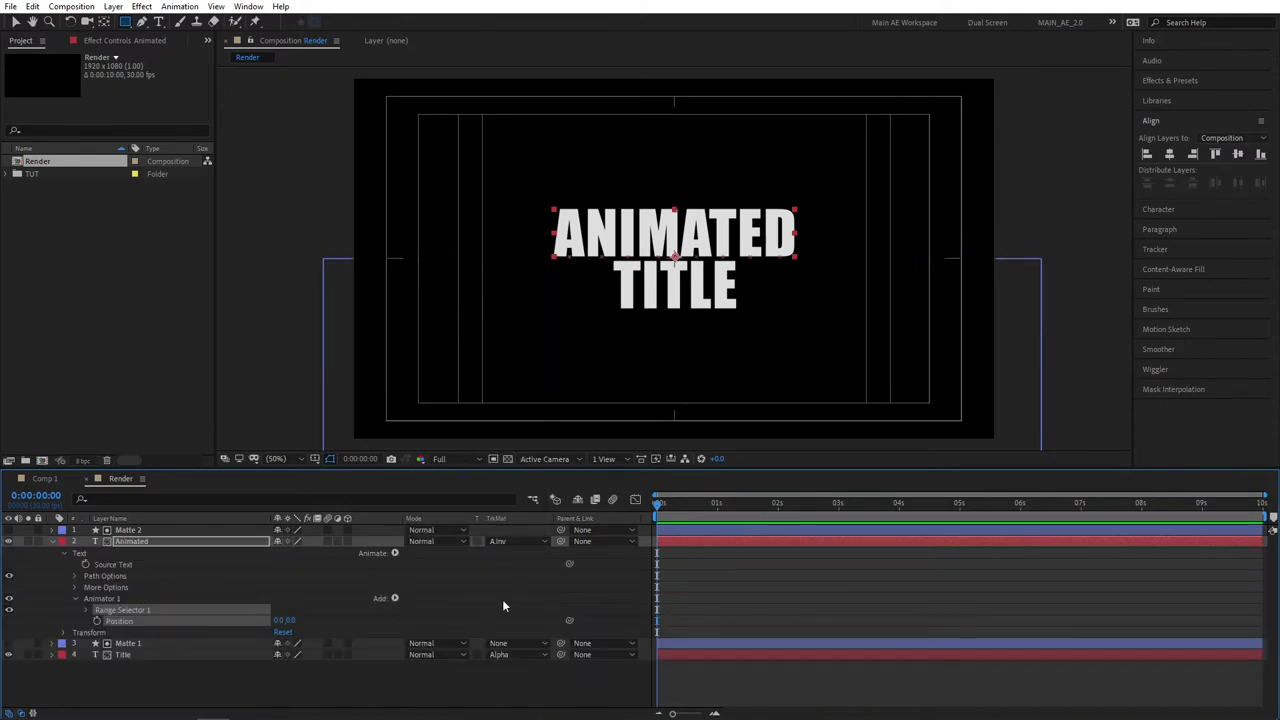
# - Add a Tracking property to Animator 1 on the Animated layer
pyautogui.click(395, 598)
pyautogui.moveTo(425, 604)
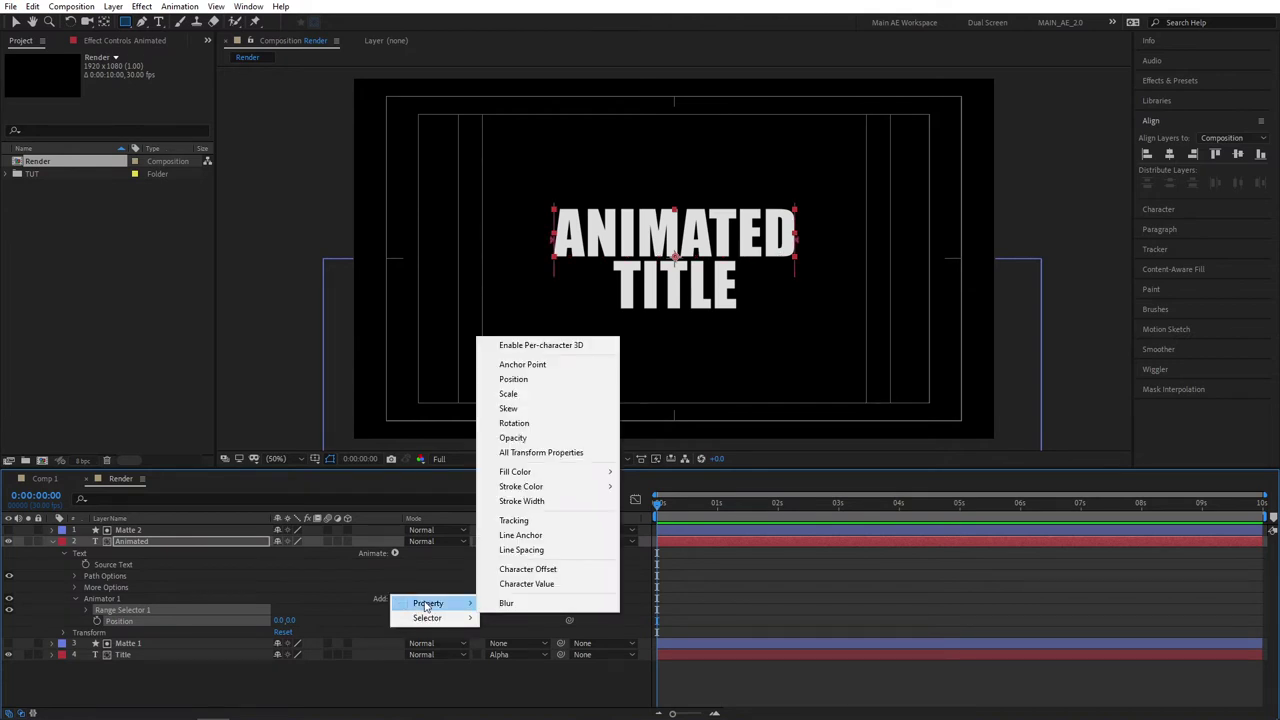
pyautogui.click(515, 520)
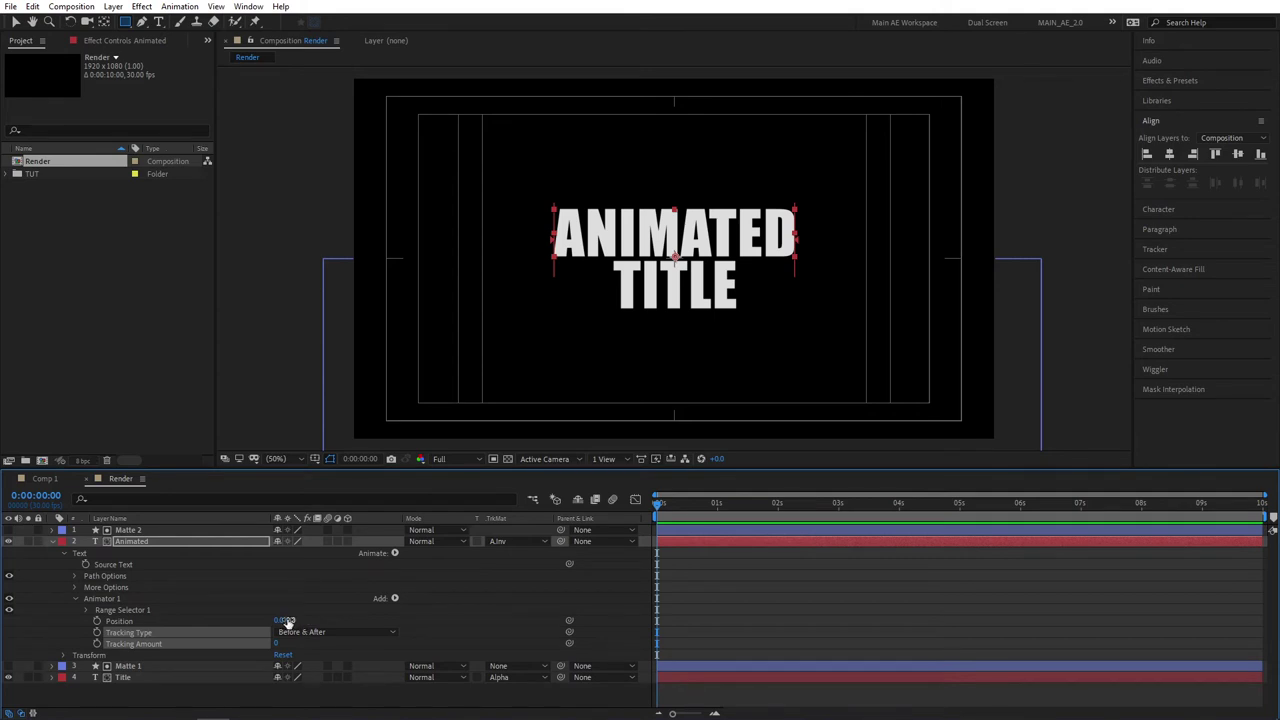
# - Set the Position of the Animated layer's Animator 1 to 0.0, 200.0
pyautogui.moveTo(289, 621); pyautogui.dragTo(403, 616)
pyautogui.click(295, 620)
pyautogui.write('20200')
pyautogui.press('Return')
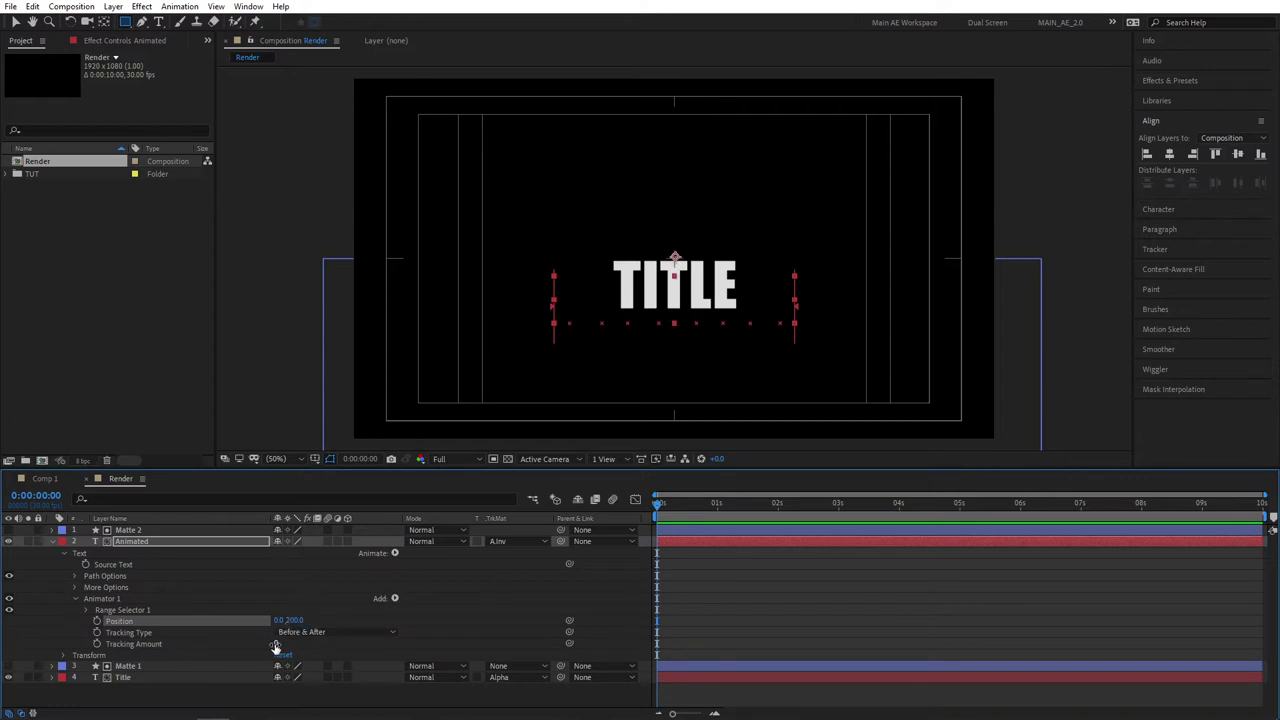
# - Set the Tracking Amount of the Animated layer's Animator 1 to -100
pyautogui.moveTo(276, 647); pyautogui.dragTo(214, 638)
pyautogui.click(277, 645)
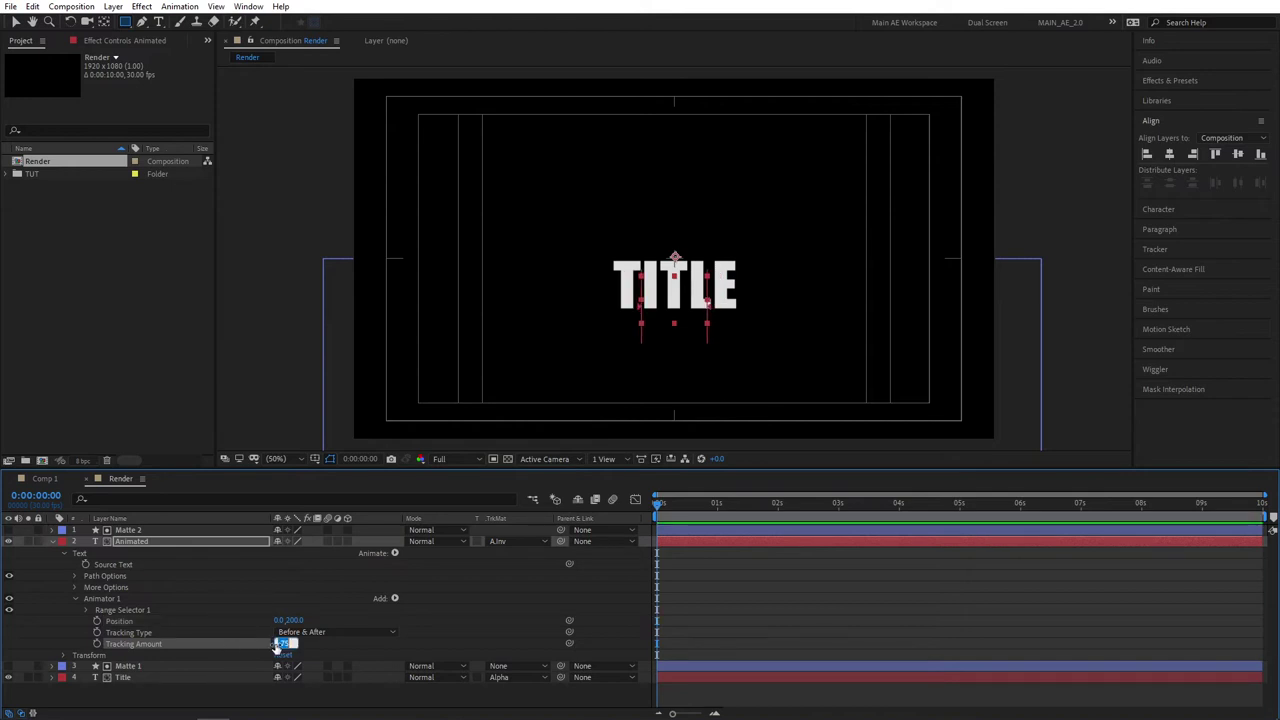
pyautogui.write('-100')
pyautogui.press('Return')
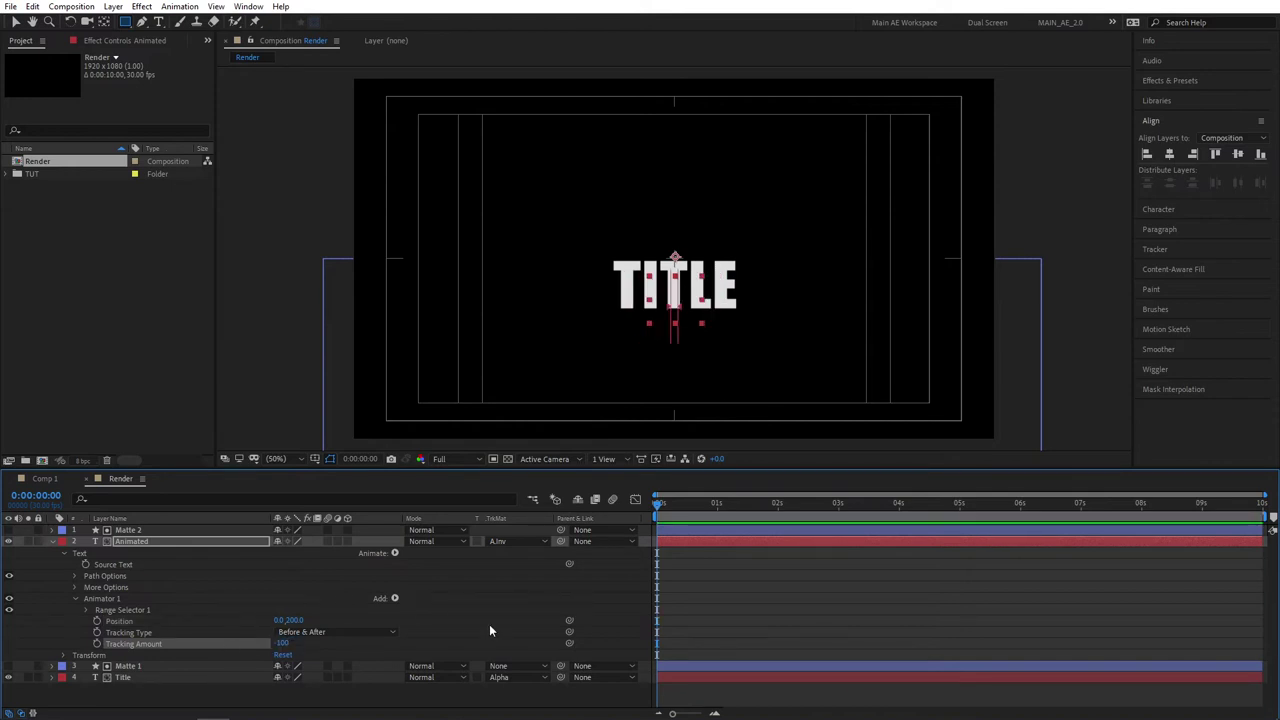
pyautogui.click(488, 627)
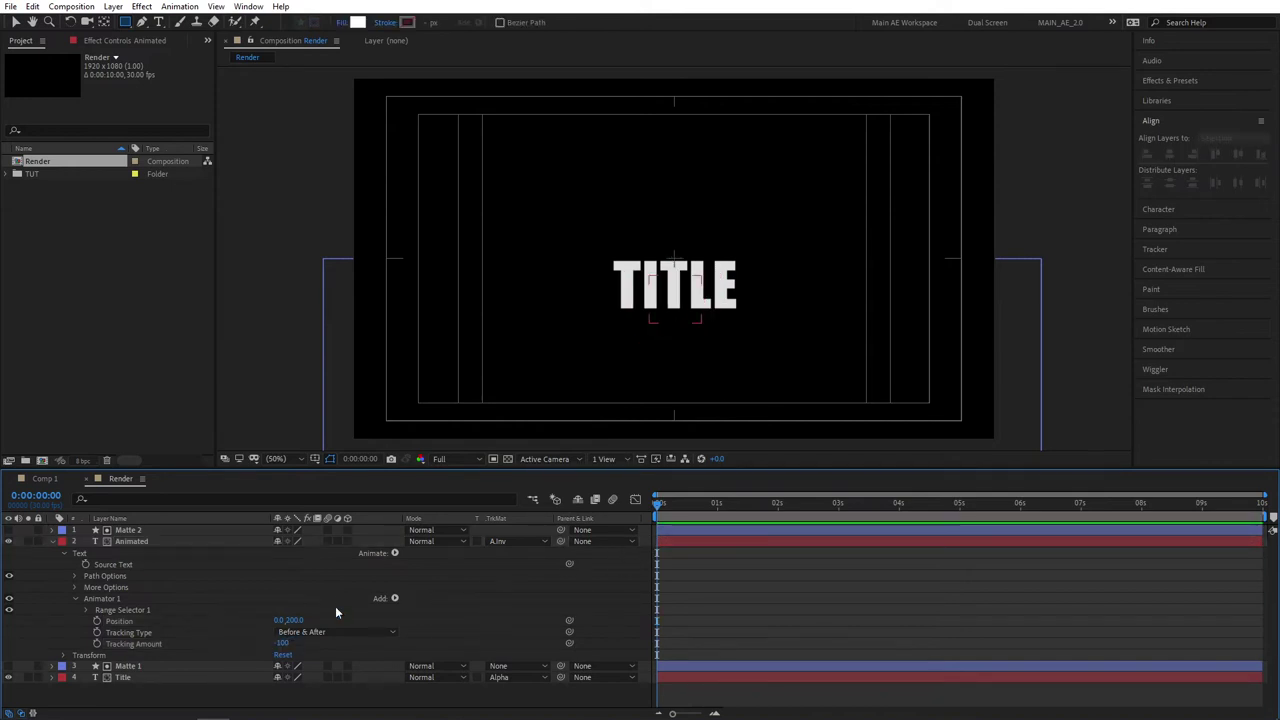
# - Keyframe the Animated layer's Range Selector 1 Start from 0% at 0 seconds to 100% at 0:00:02:00
pyautogui.click(87, 609)
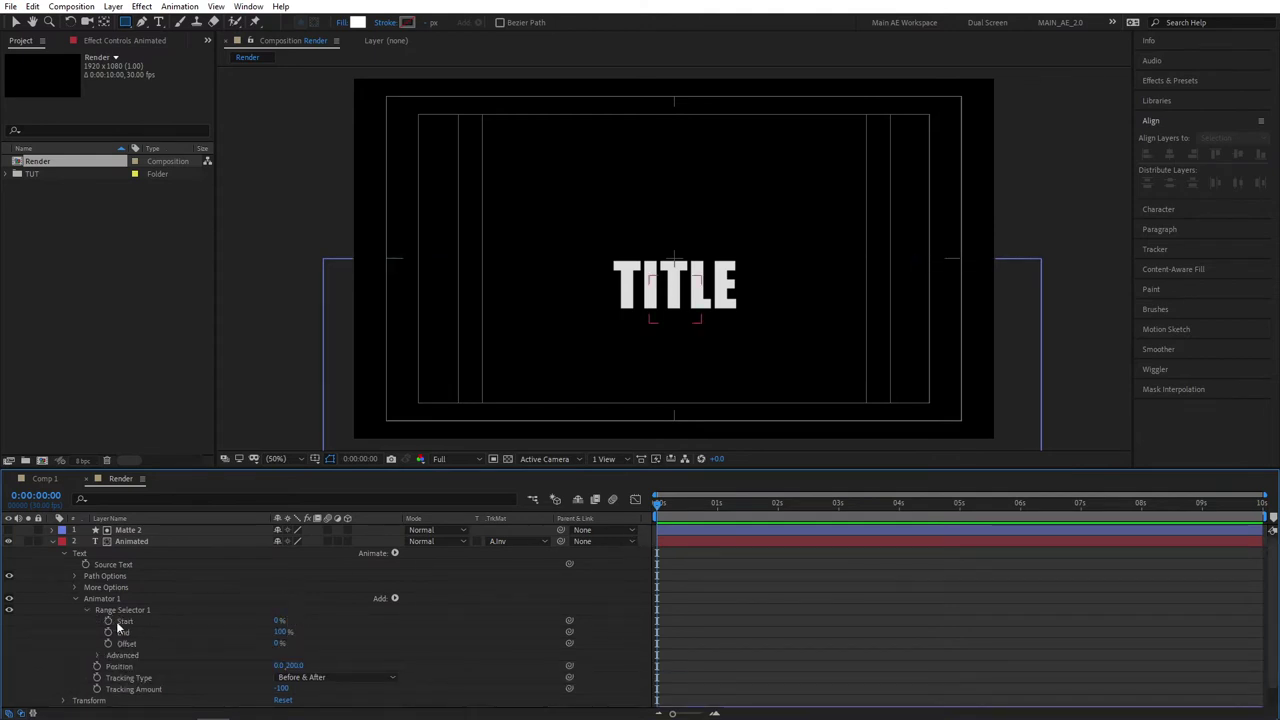
pyautogui.click(108, 621)
pyautogui.click(778, 503)
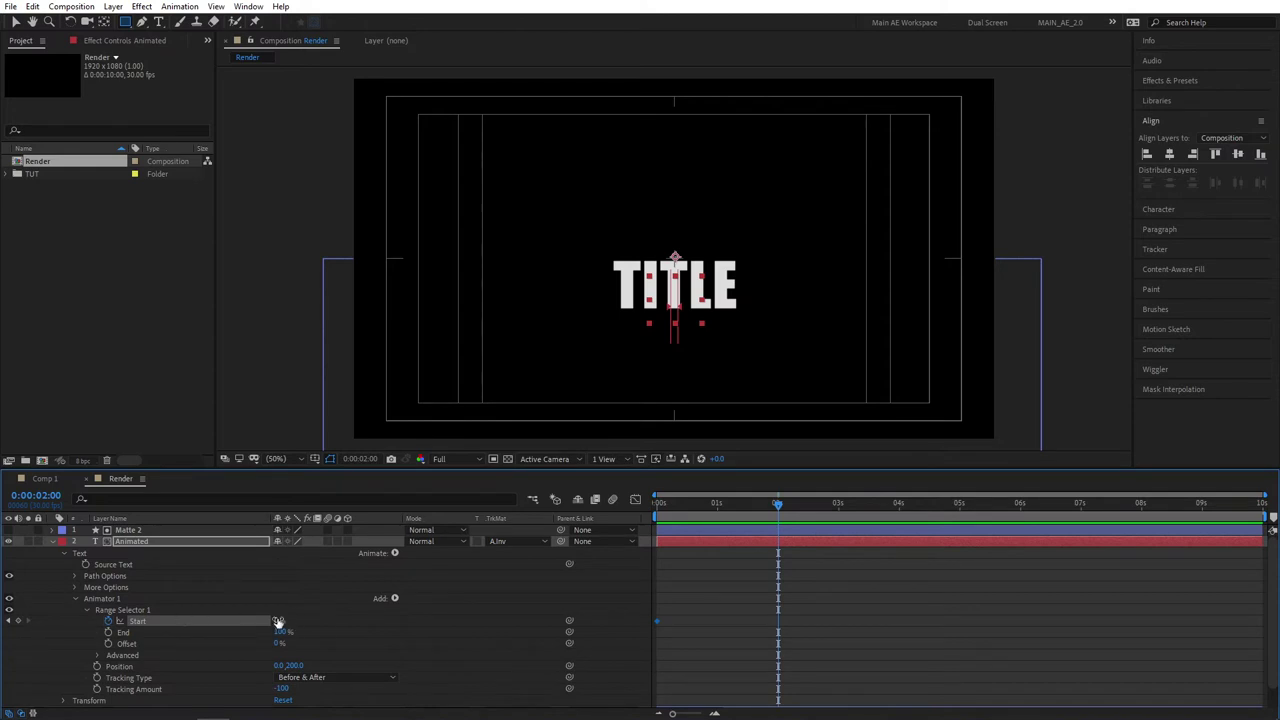
pyautogui.moveTo(278, 621); pyautogui.dragTo(457, 621)
# - Apply Easy Ease to both Start keyframes on the Animated layer
pyautogui.moveTo(893, 589); pyautogui.dragTo(640, 642)
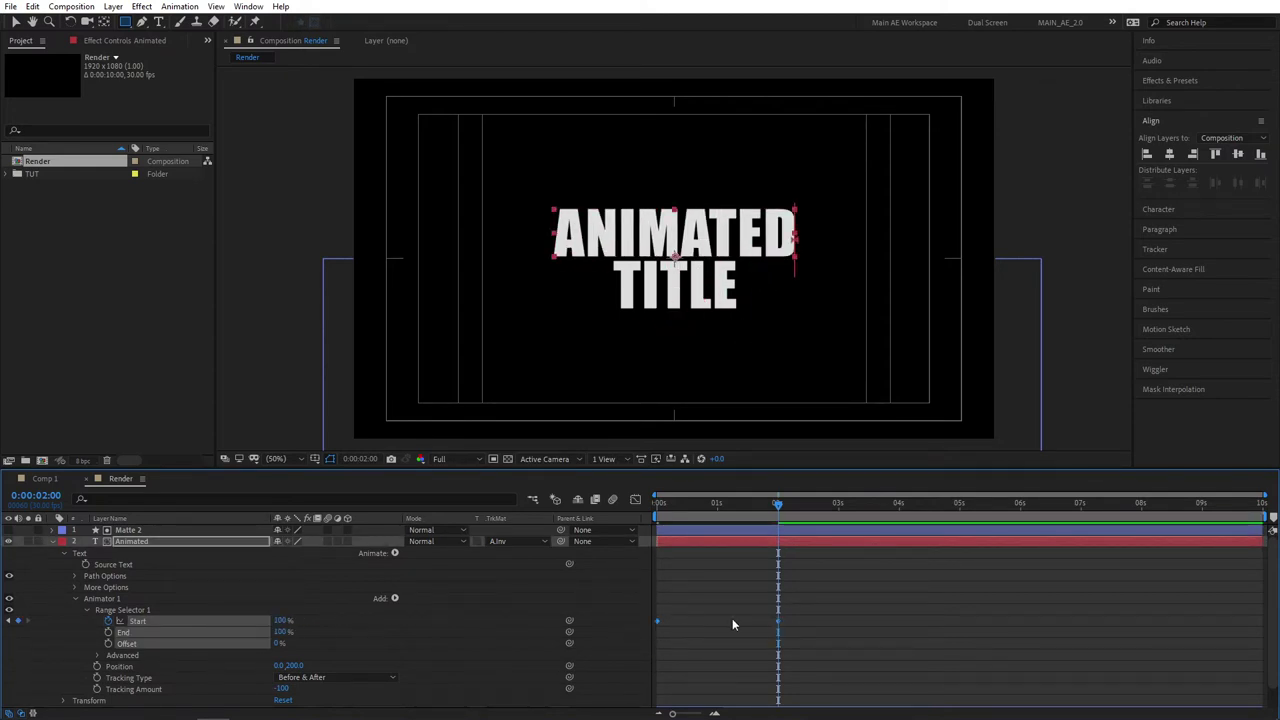
pyautogui.rightClick(779, 624)
pyautogui.moveTo(860, 611)
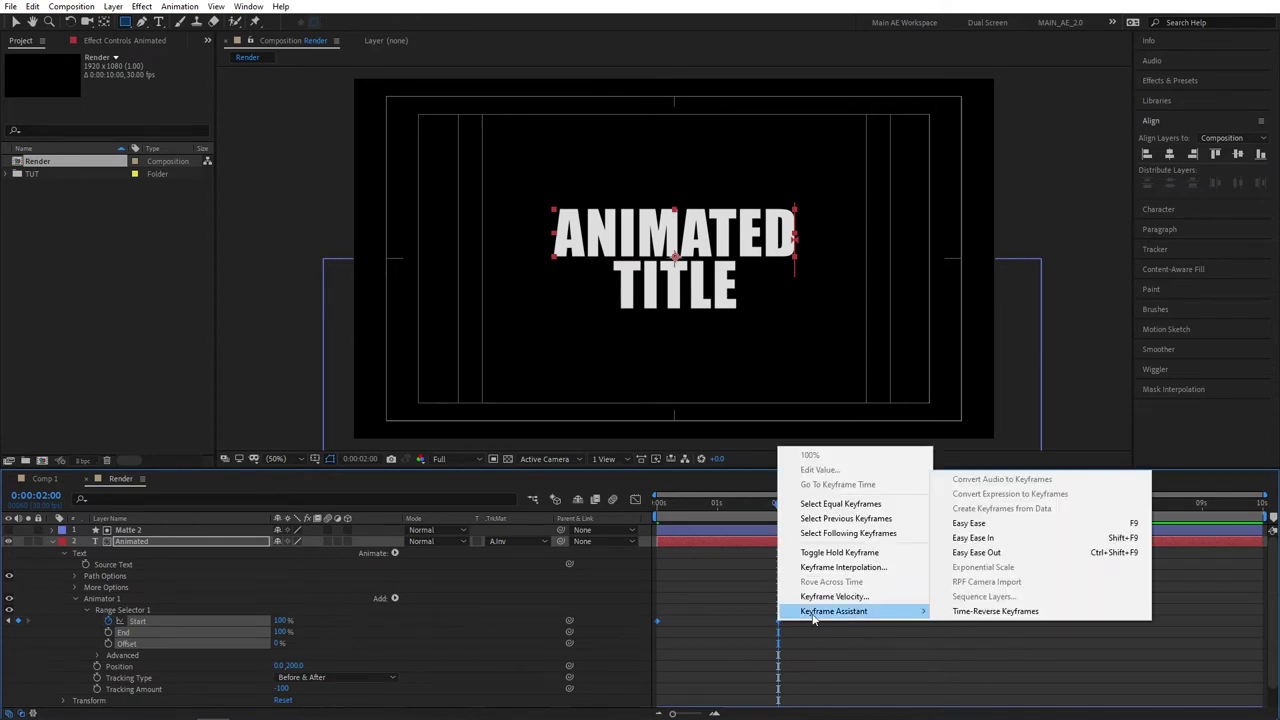
pyautogui.click(1044, 526)
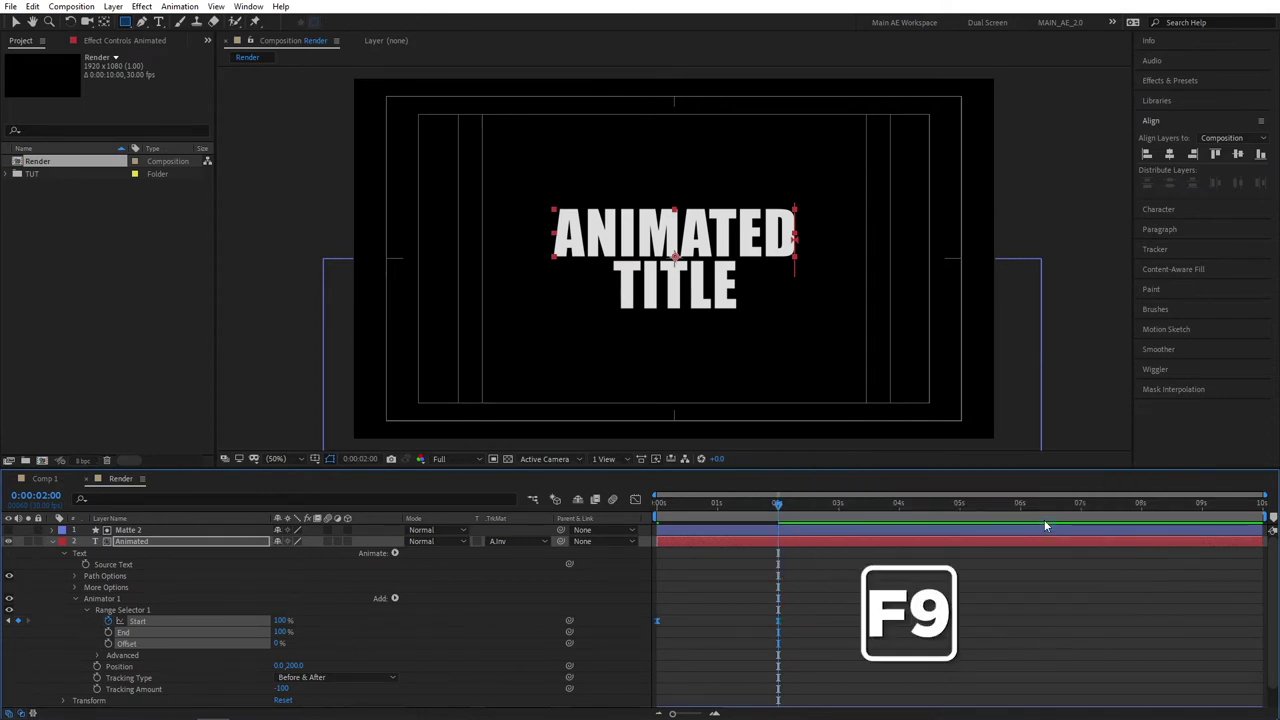
# - Reshape the easing curve between the Animated layer's Start keyframes in the Graph Editor, and return to the layer bars
pyautogui.click(636, 500)
pyautogui.moveTo(845, 645); pyautogui.dragTo(726, 675)
pyautogui.click(635, 499)
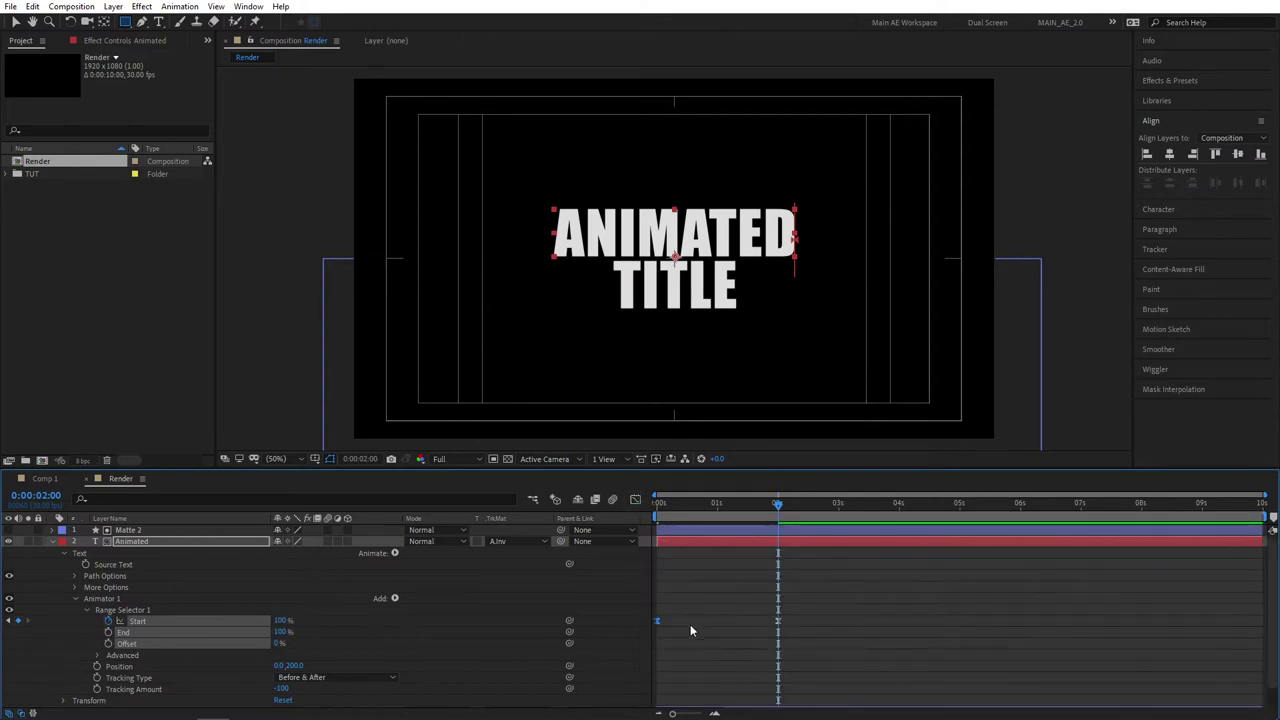
# - Preview the ANIMATED reveal from the start of the composition
pyautogui.click(690, 624)
pyautogui.press('Home')
pyautogui.press('space')
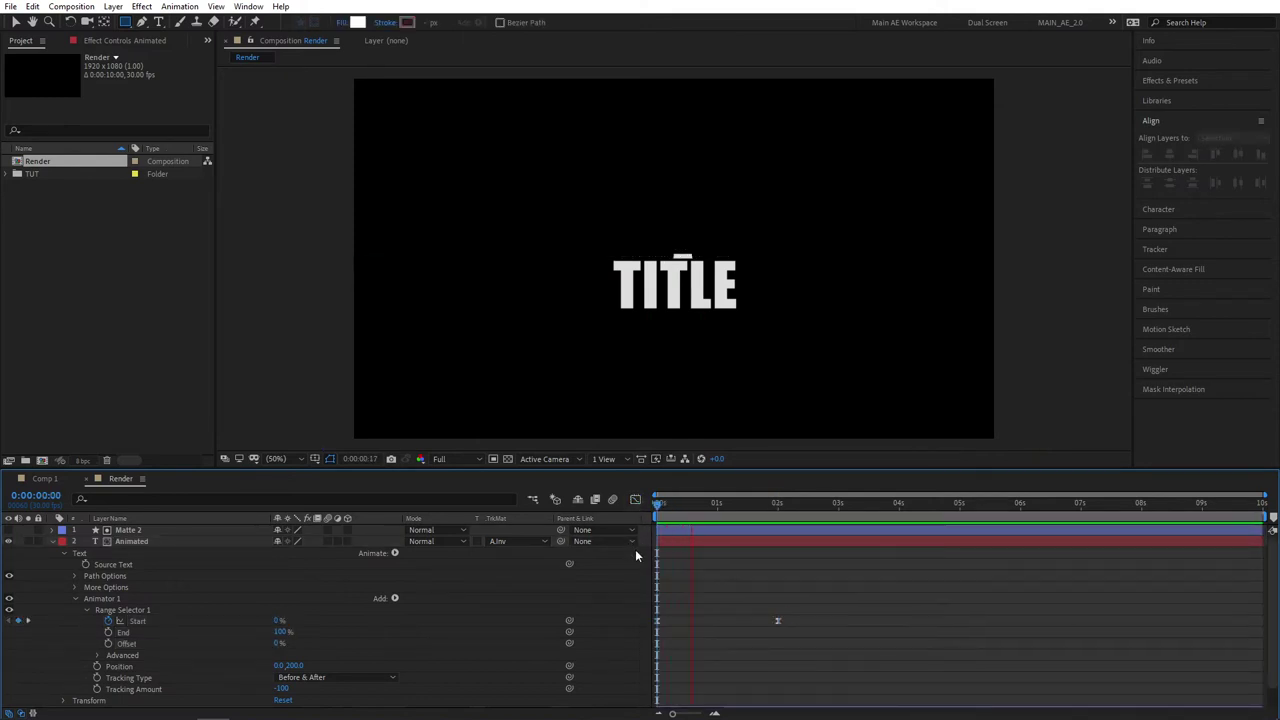
pyautogui.press('space')
# - Copy Animator 1 from the Animated layer and paste it into the Title layer's Text group
pyautogui.click(93, 599)
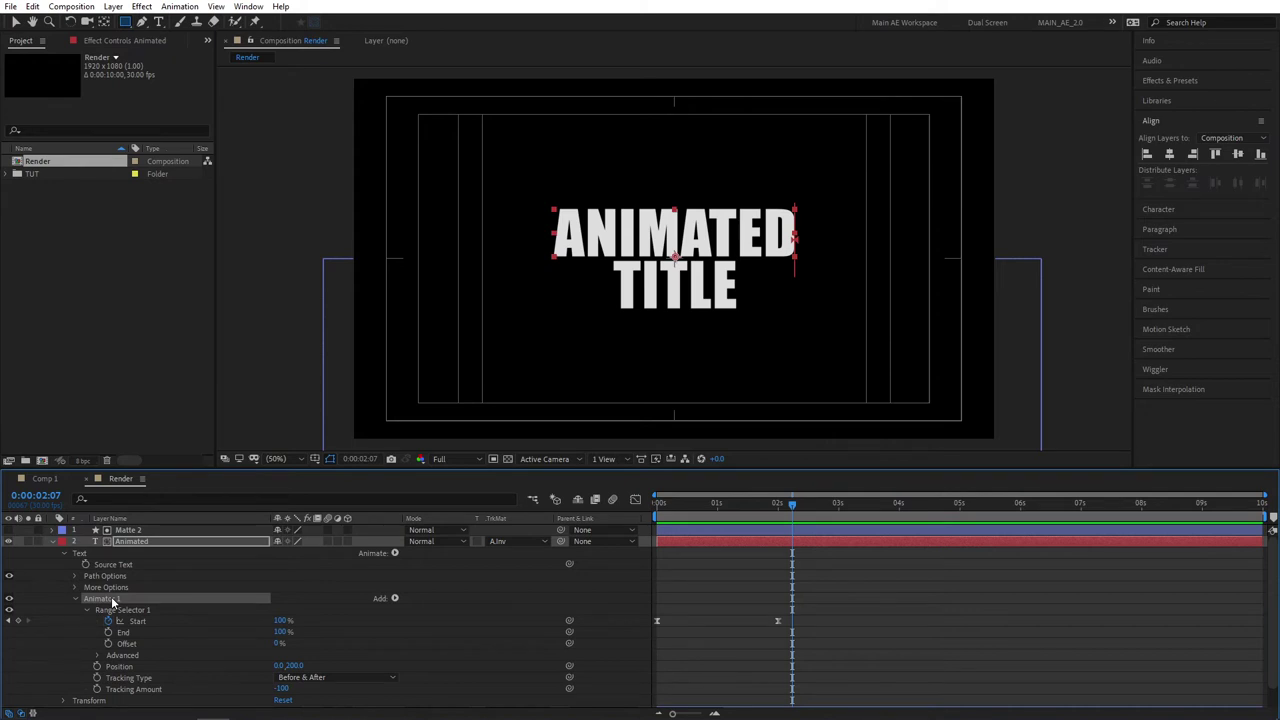
pyautogui.scroll(-1, 160, 569)
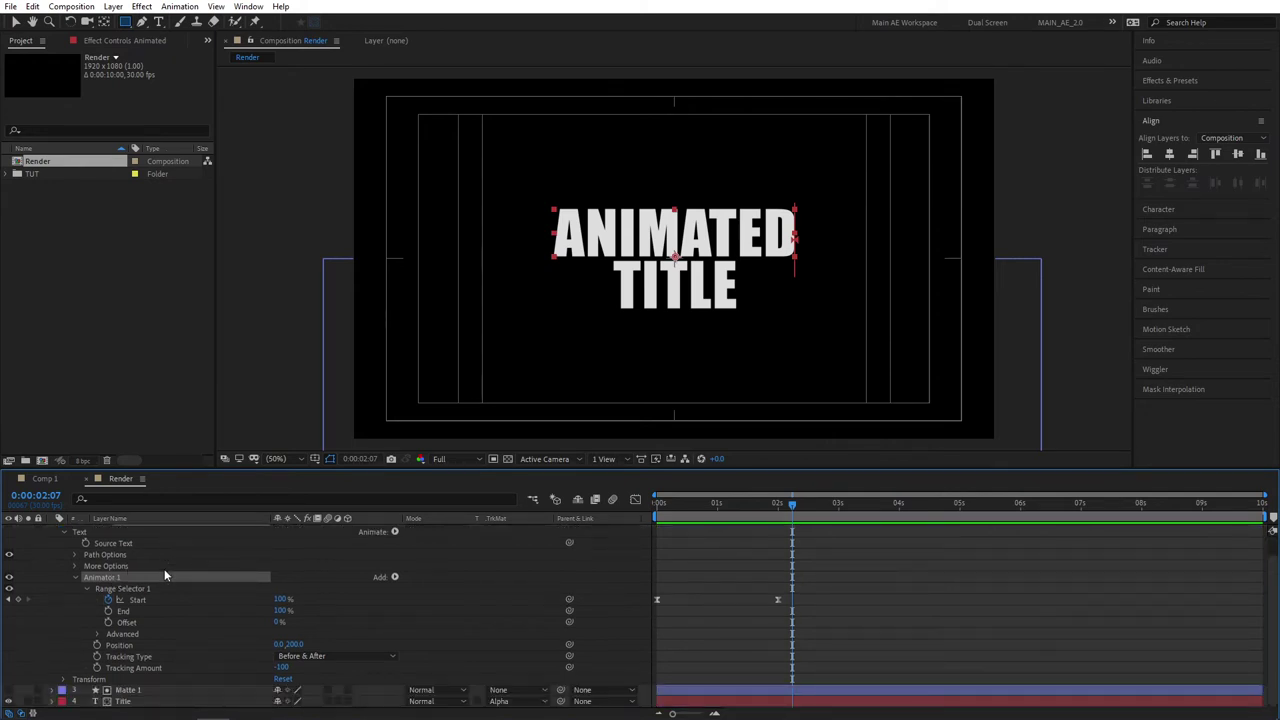
pyautogui.click(132, 701)
pyautogui.click(53, 701)
pyautogui.scroll(-1, 56, 702)
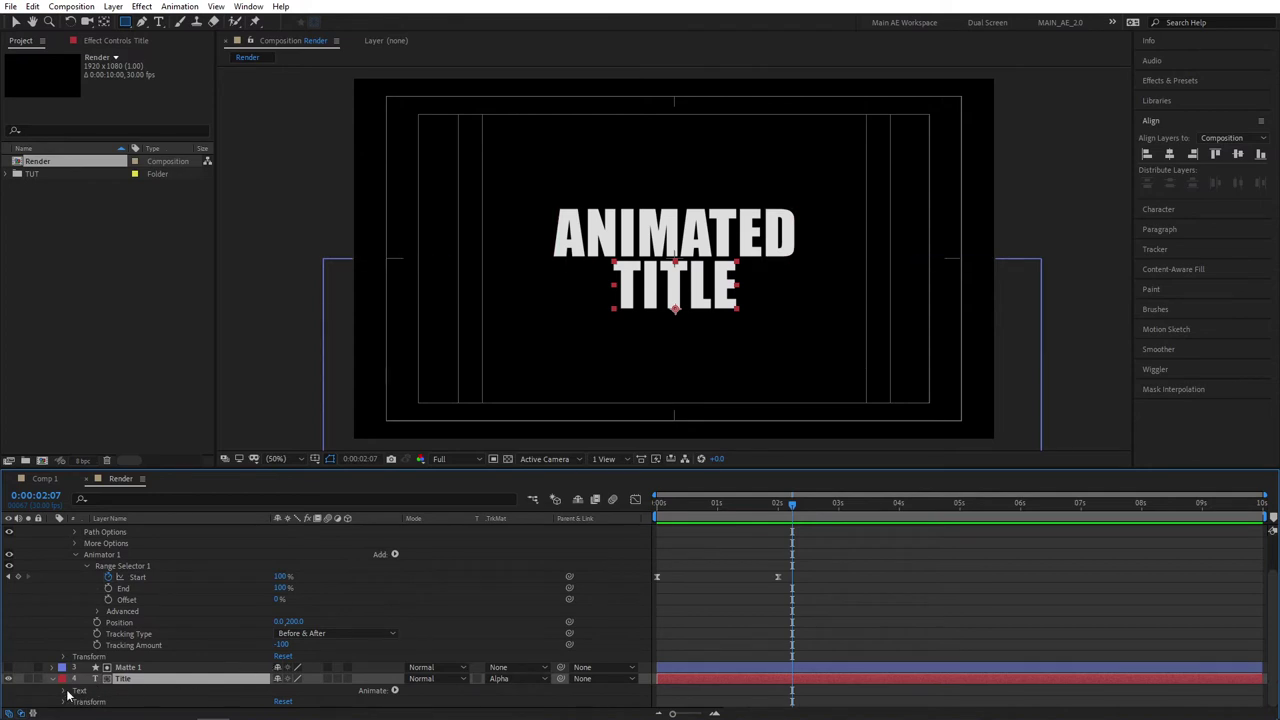
pyautogui.scroll(-1, 66, 694)
pyautogui.click(80, 668)
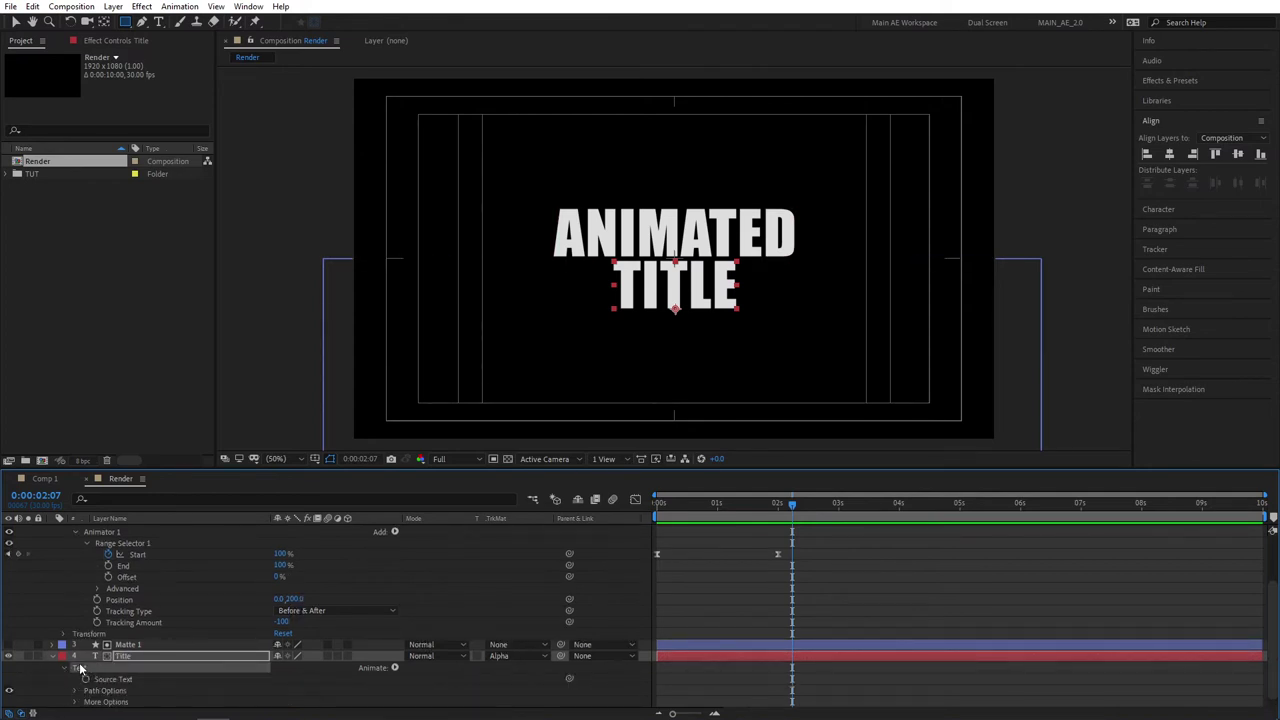
pyautogui.hotkey('ctrl', 'v')
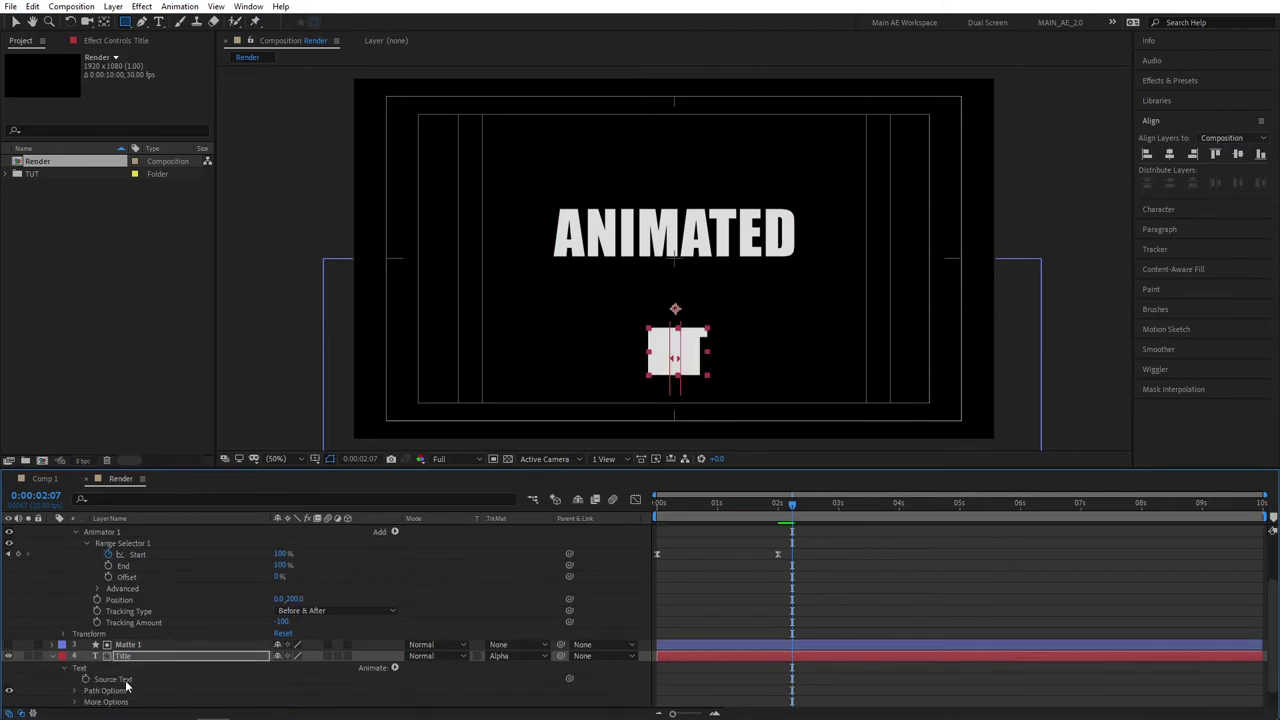
# - Set the Position of the Title layer's pasted animator to 0.0, -200.0 and scrub through the reveal to about 0:00:04:01
pyautogui.scroll(-1, 126, 688)
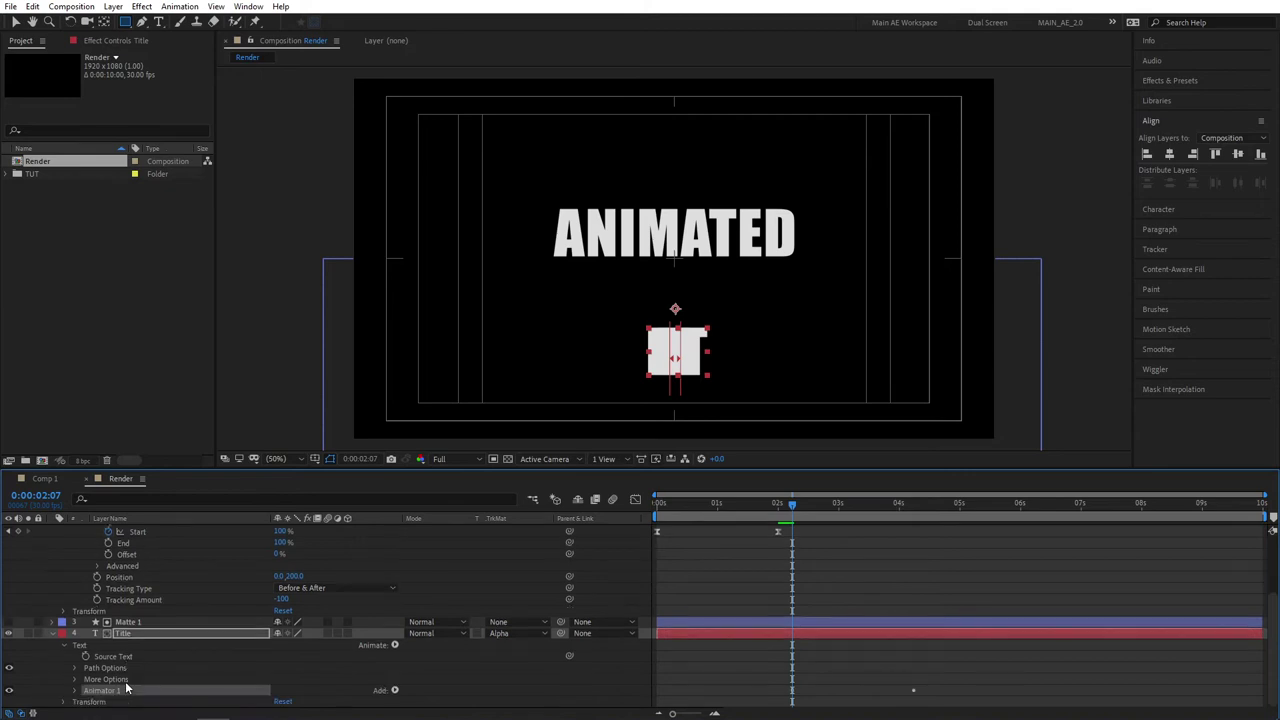
pyautogui.click(74, 695)
pyautogui.scroll(-2, 90, 680)
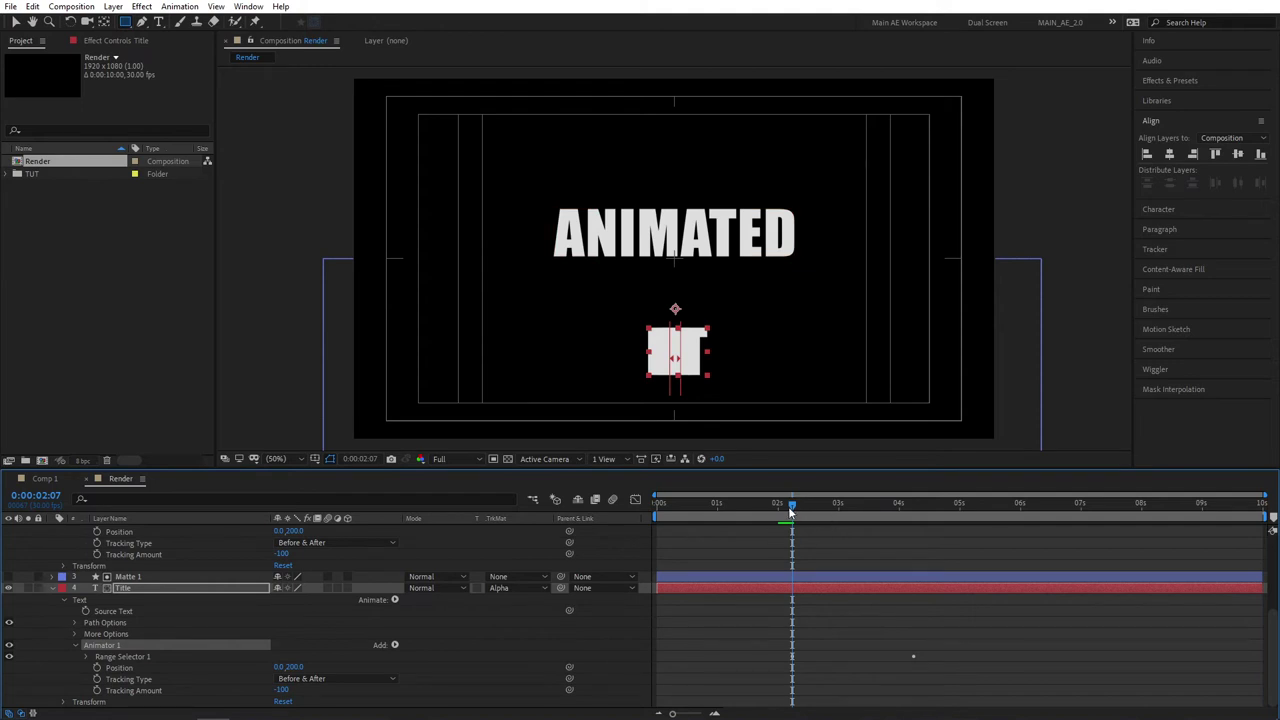
pyautogui.press('space')
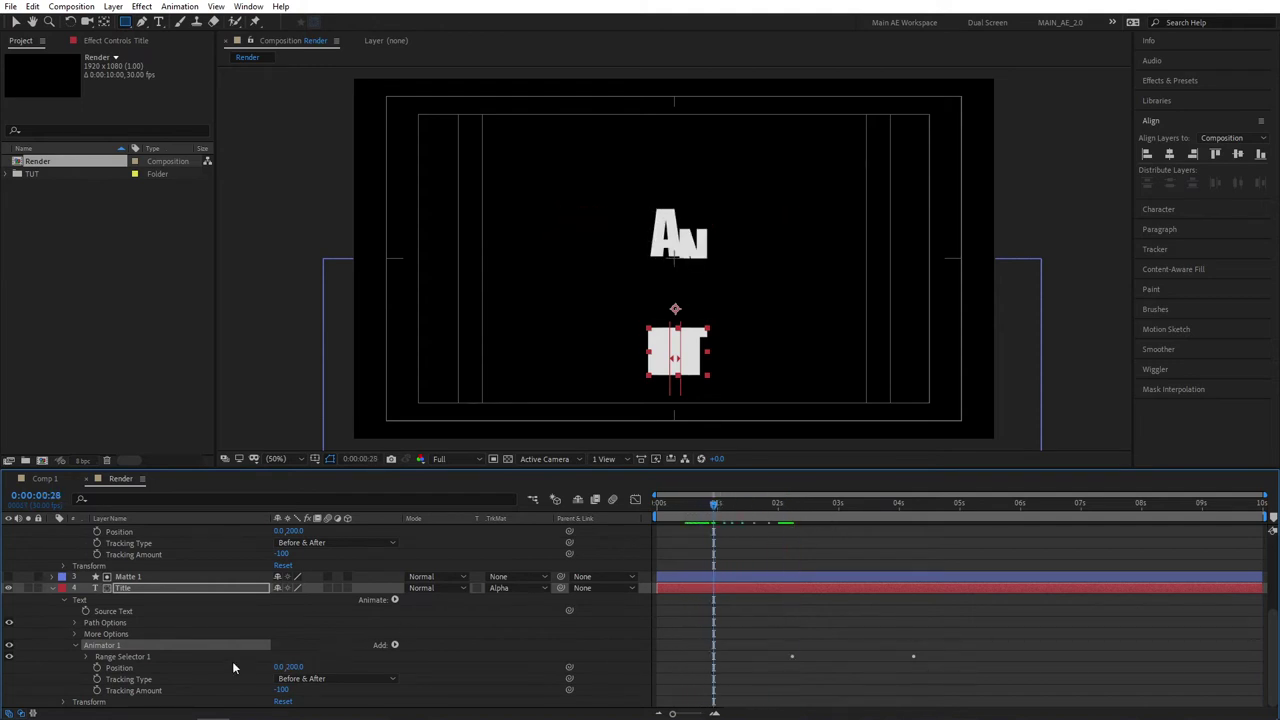
pyautogui.click(296, 667)
pyautogui.write('70')
pyautogui.write('-200')
pyautogui.click(444, 669)
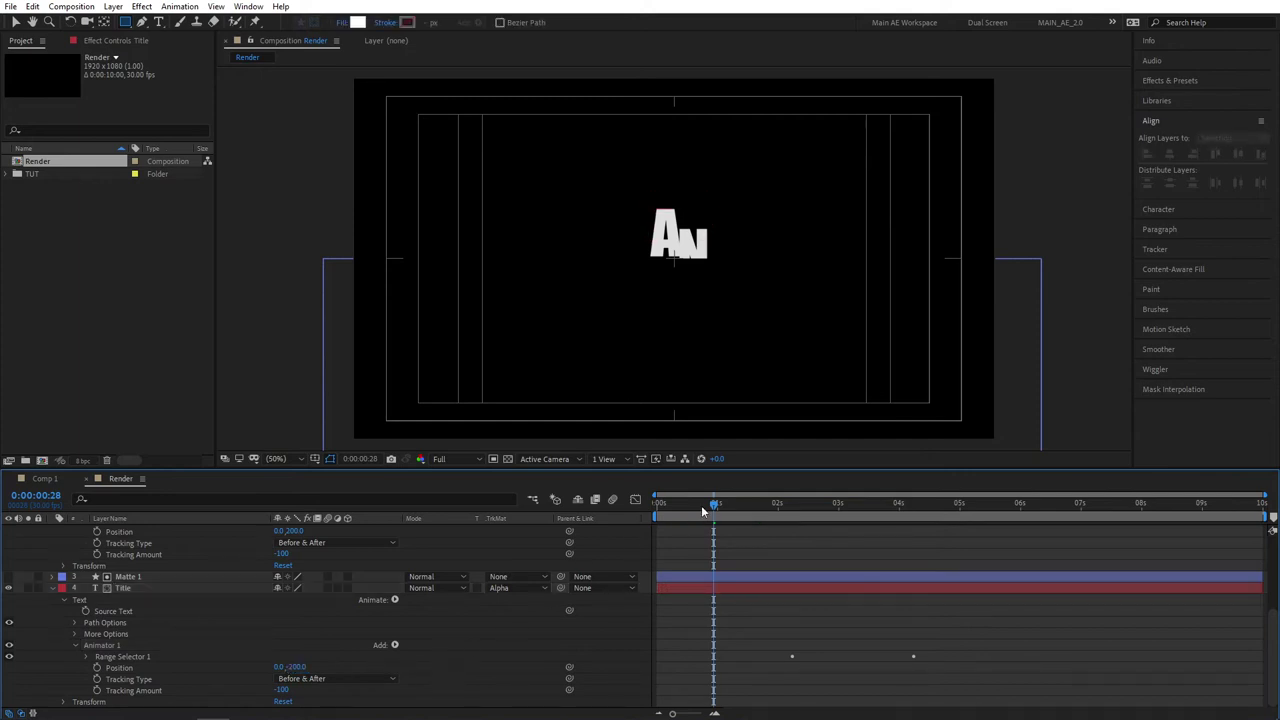
pyautogui.moveTo(709, 510); pyautogui.dragTo(900, 521)
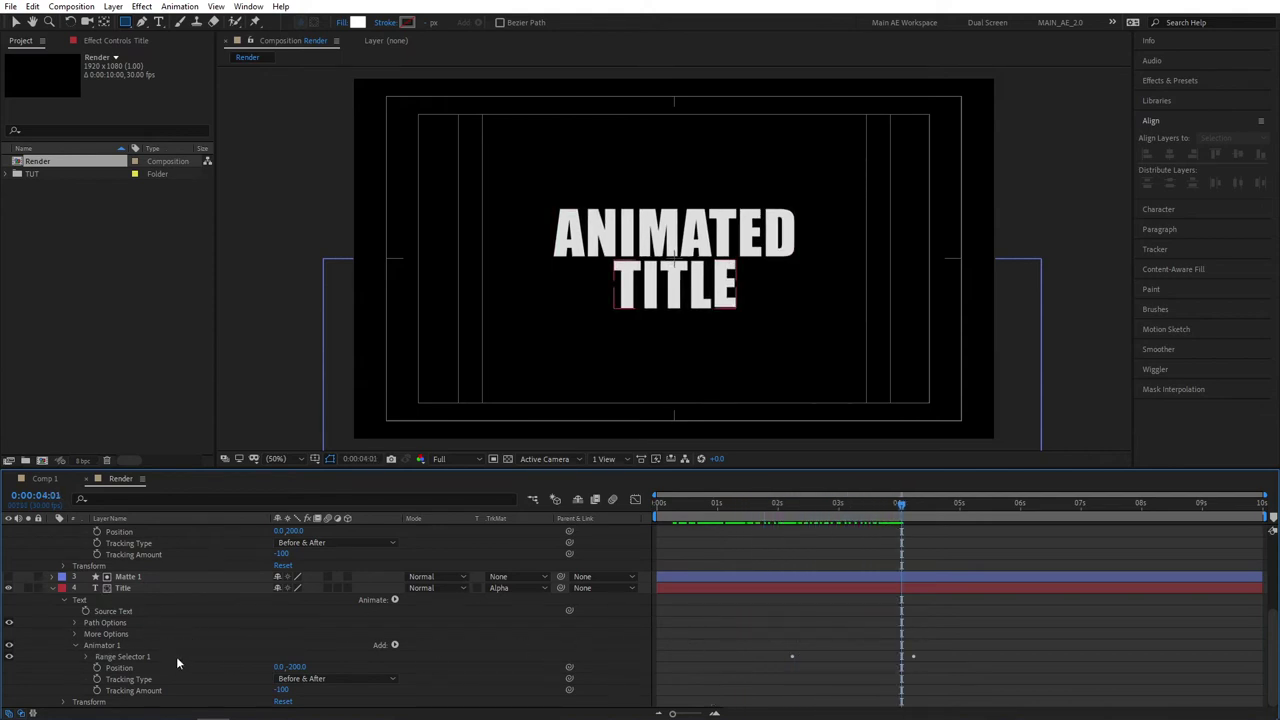
# - Move the Title layer's two Start keyframes earlier together so the first sits at about 0:00:00:15
pyautogui.click(85, 657)
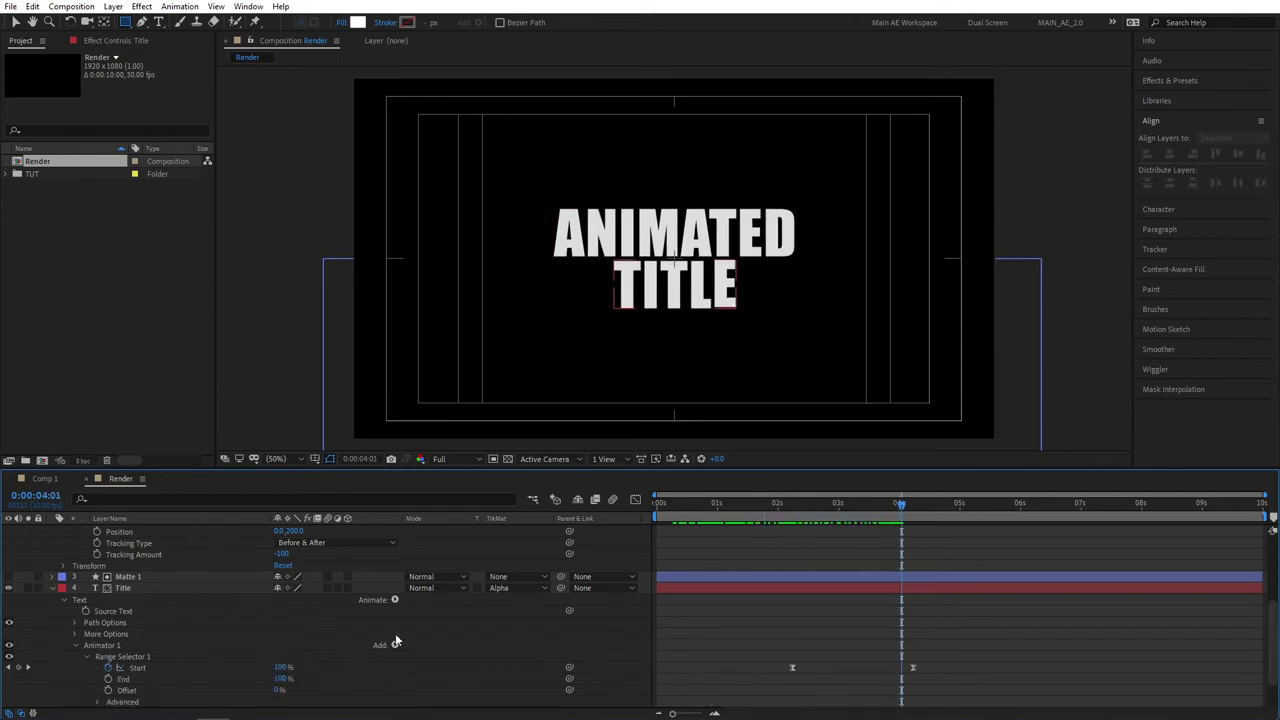
pyautogui.click(590, 555)
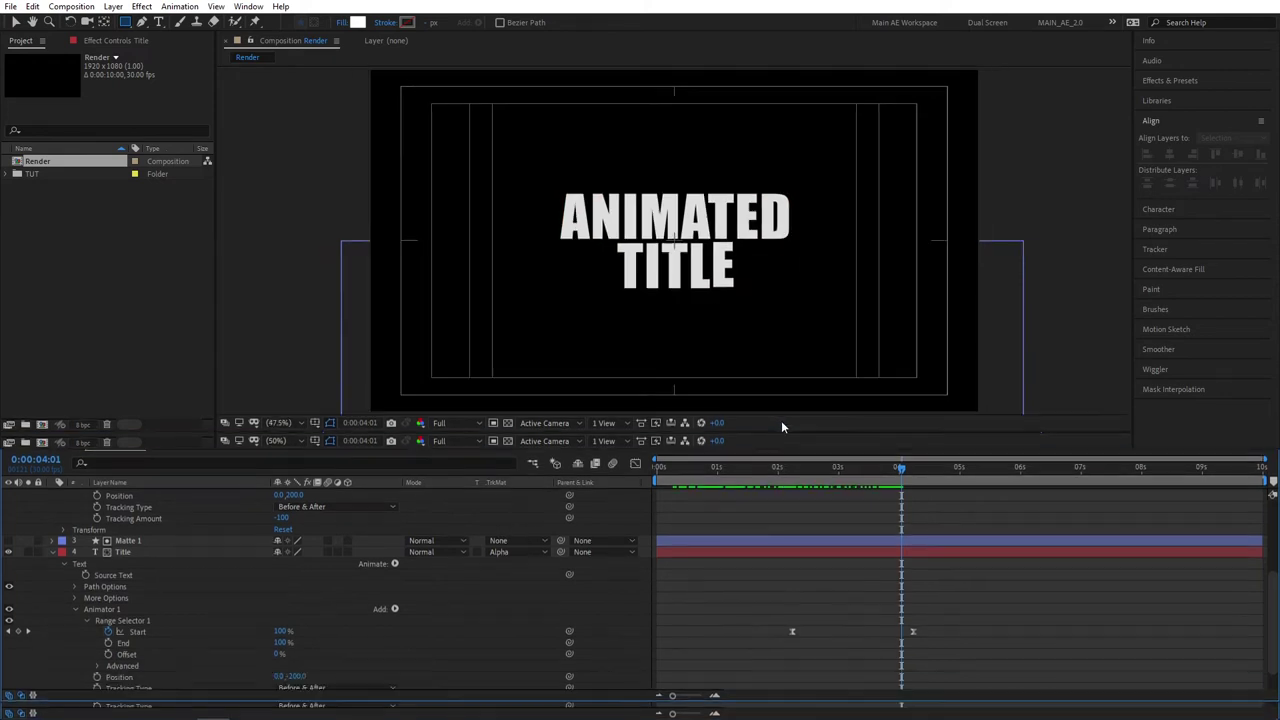
pyautogui.moveTo(784, 431); pyautogui.dragTo(790, 355)
pyautogui.scroll(3, 831, 505)
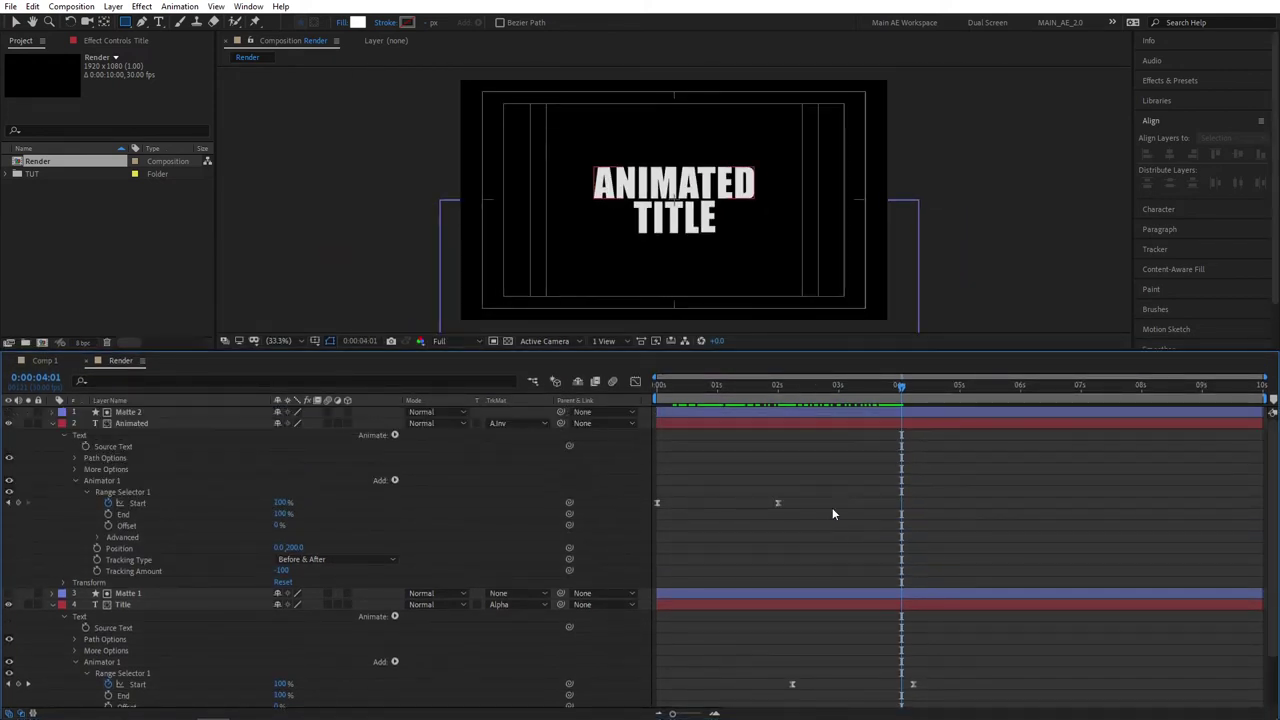
pyautogui.moveTo(725, 388); pyautogui.dragTo(652, 390)
pyautogui.press('space')
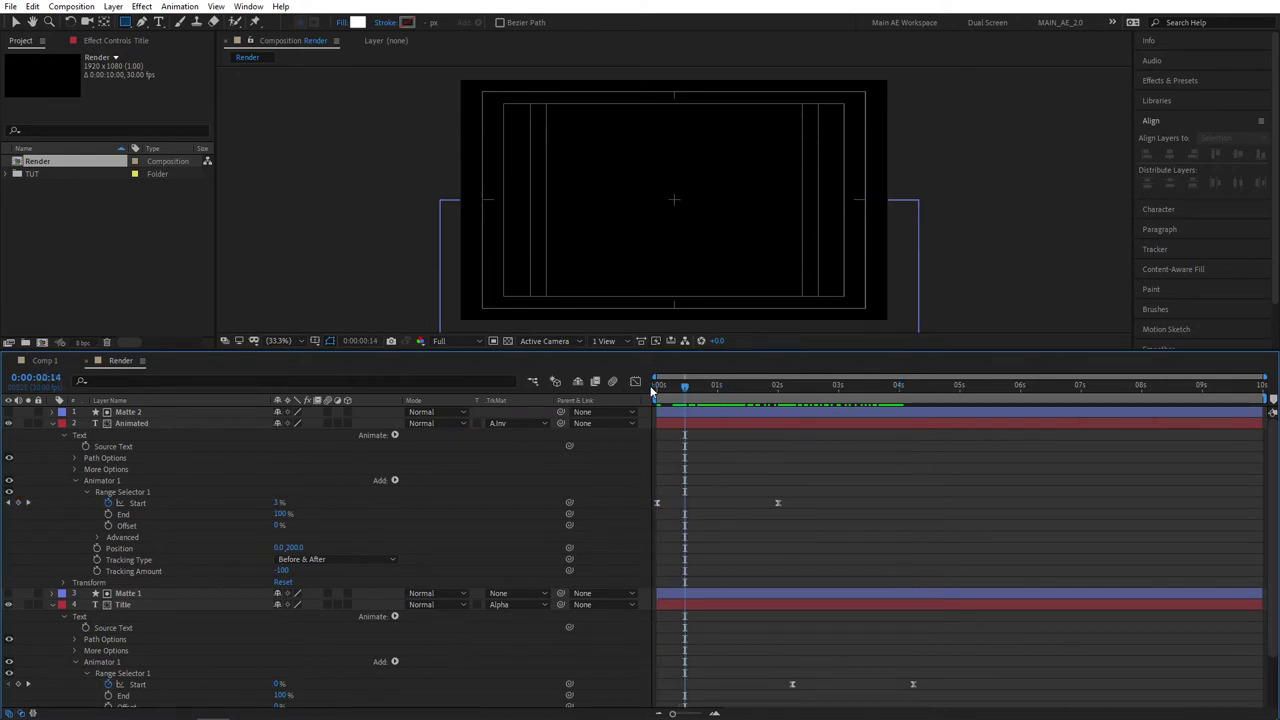
pyautogui.moveTo(976, 668); pyautogui.dragTo(699, 690)
pyautogui.moveTo(683, 389); pyautogui.dragTo(652, 398)
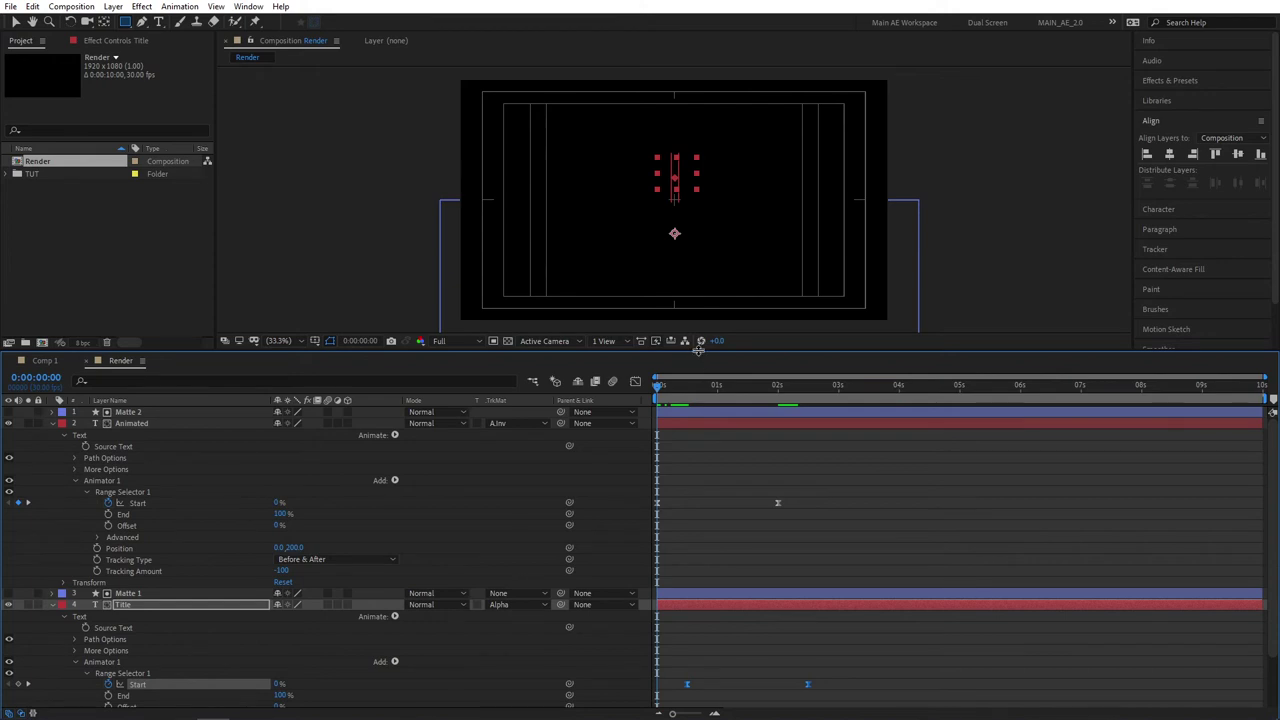
pyautogui.moveTo(698, 350); pyautogui.dragTo(694, 457)
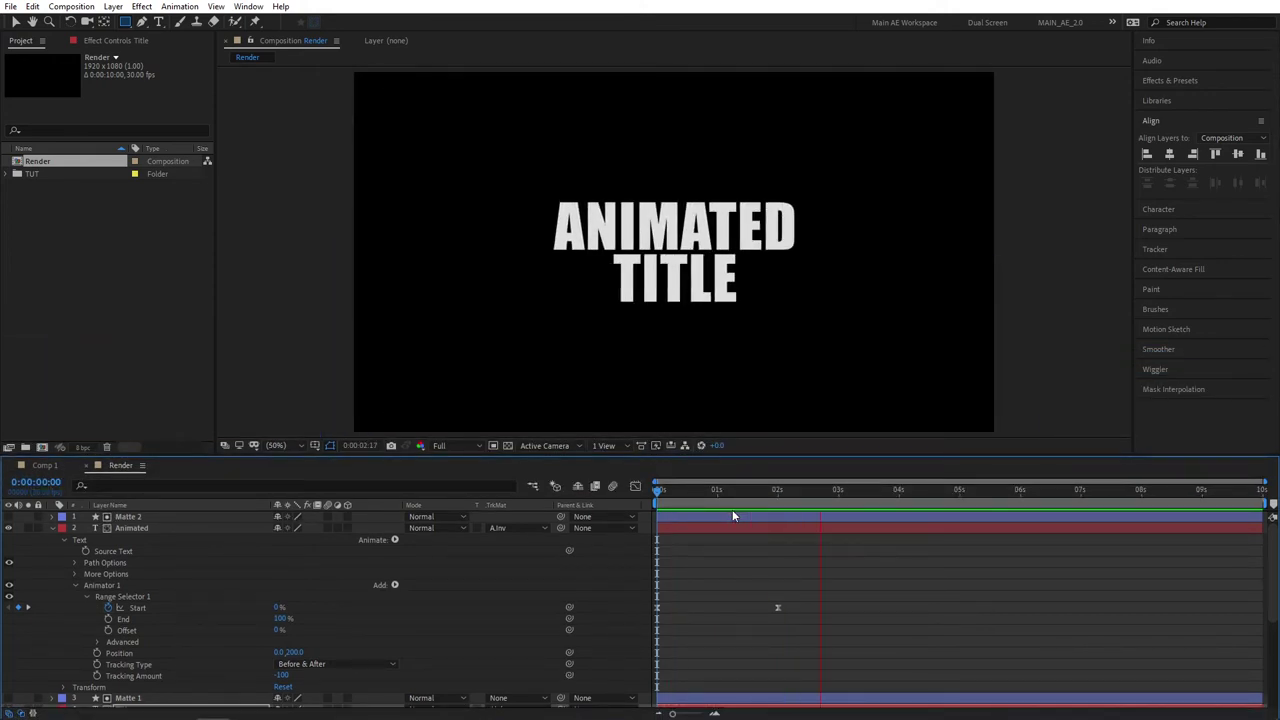
# - Collapse the Animated and Title layers so only the four layer rows show
pyautogui.hotkey('ctrl', 'a')
pyautogui.press('u')
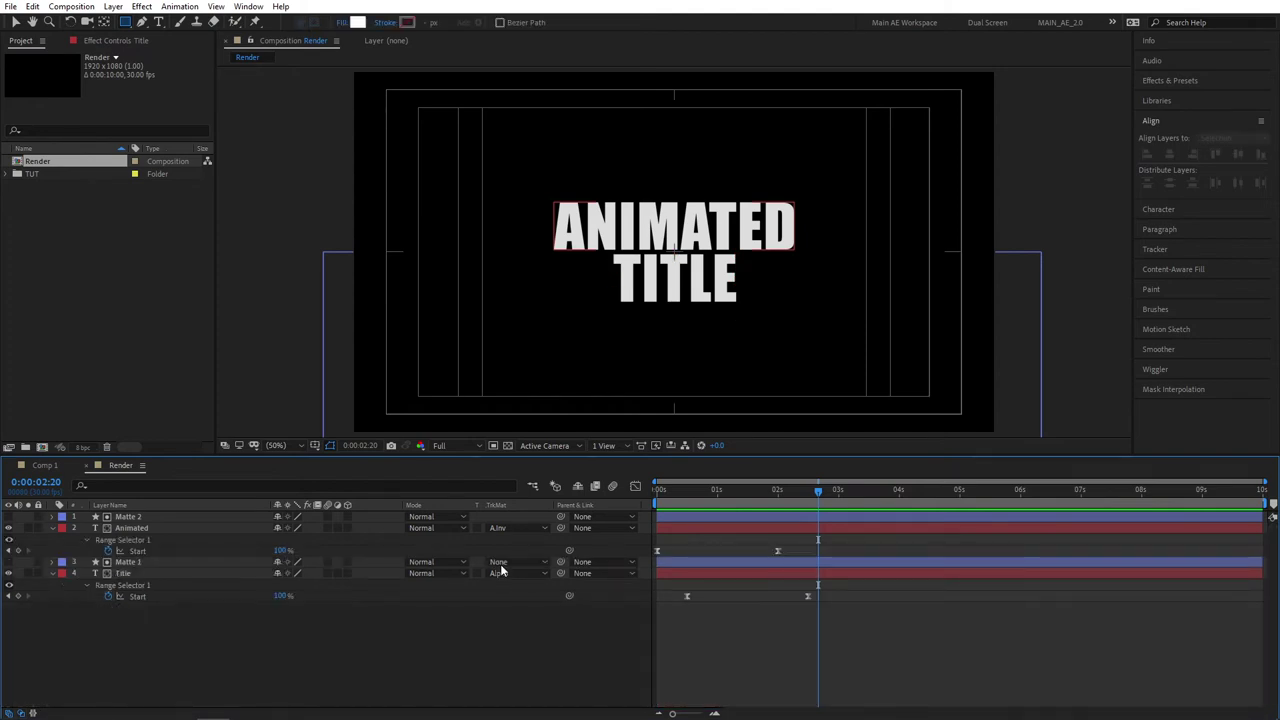
pyautogui.click(52, 528)
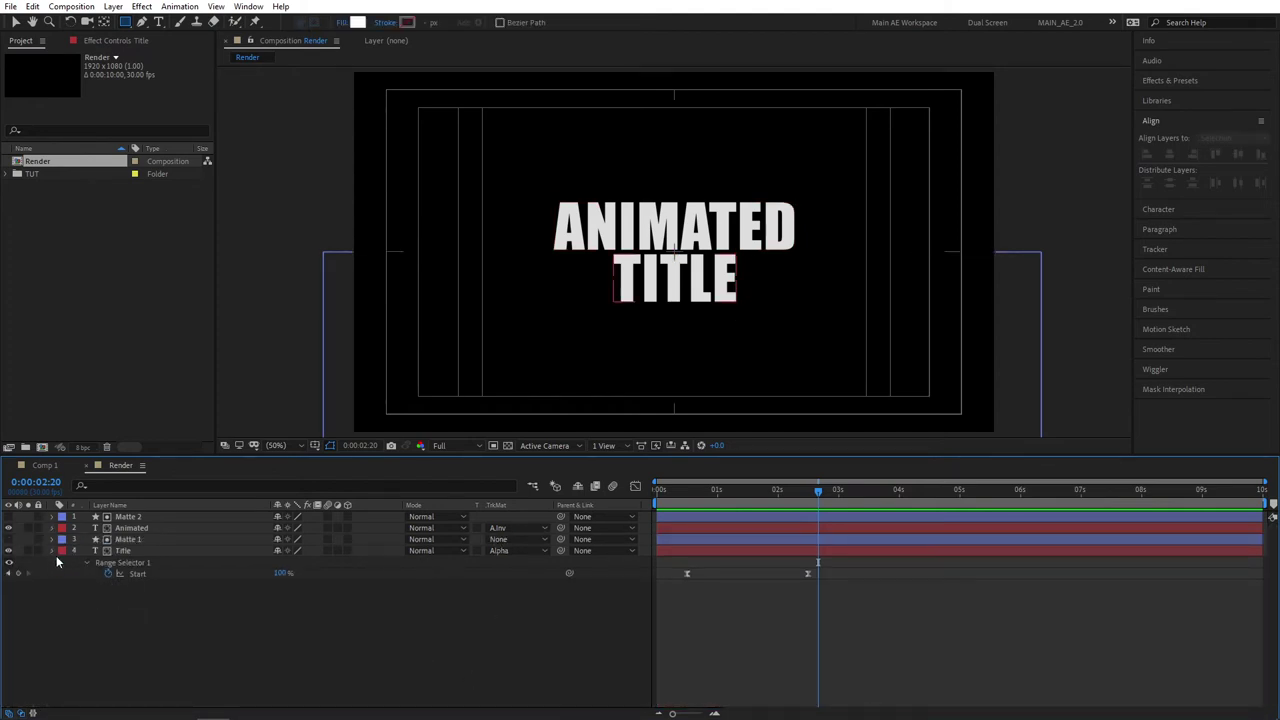
pyautogui.click(52, 551)
# - Add a null object and parent the Matte 2, Animated, Matte 1 and Title layers to it
pyautogui.rightClick(241, 604)
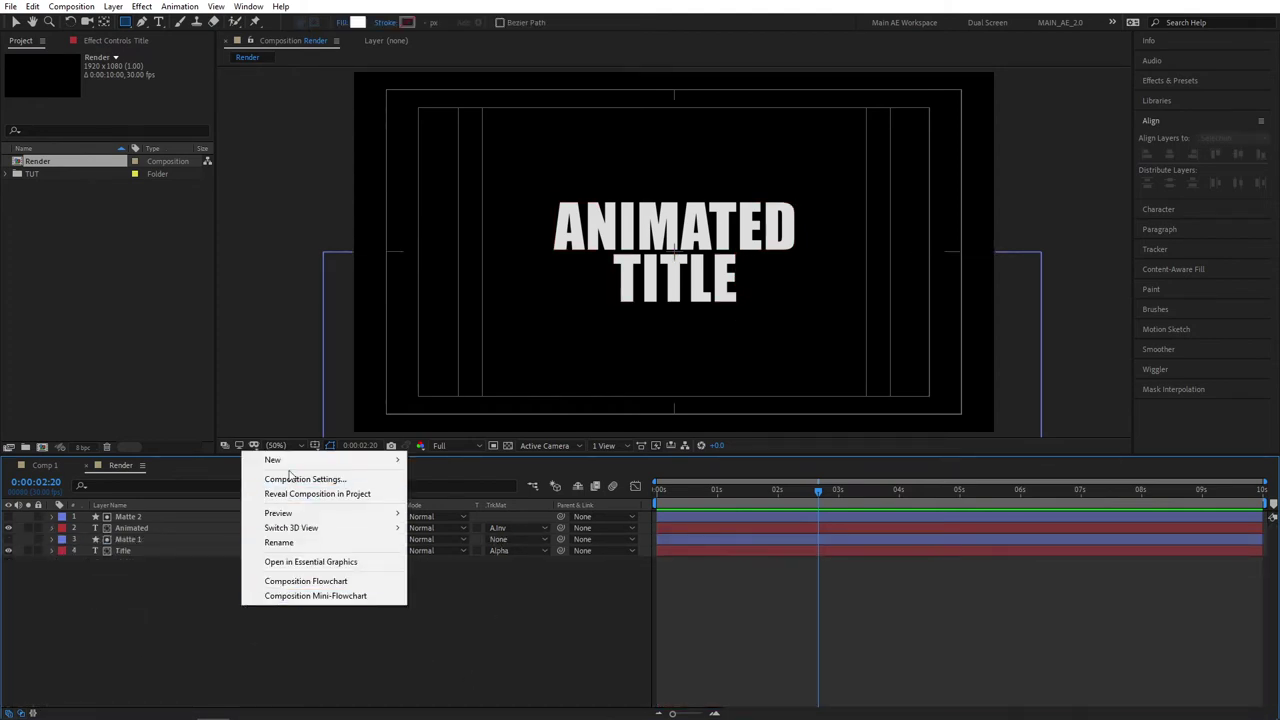
pyautogui.moveTo(291, 461)
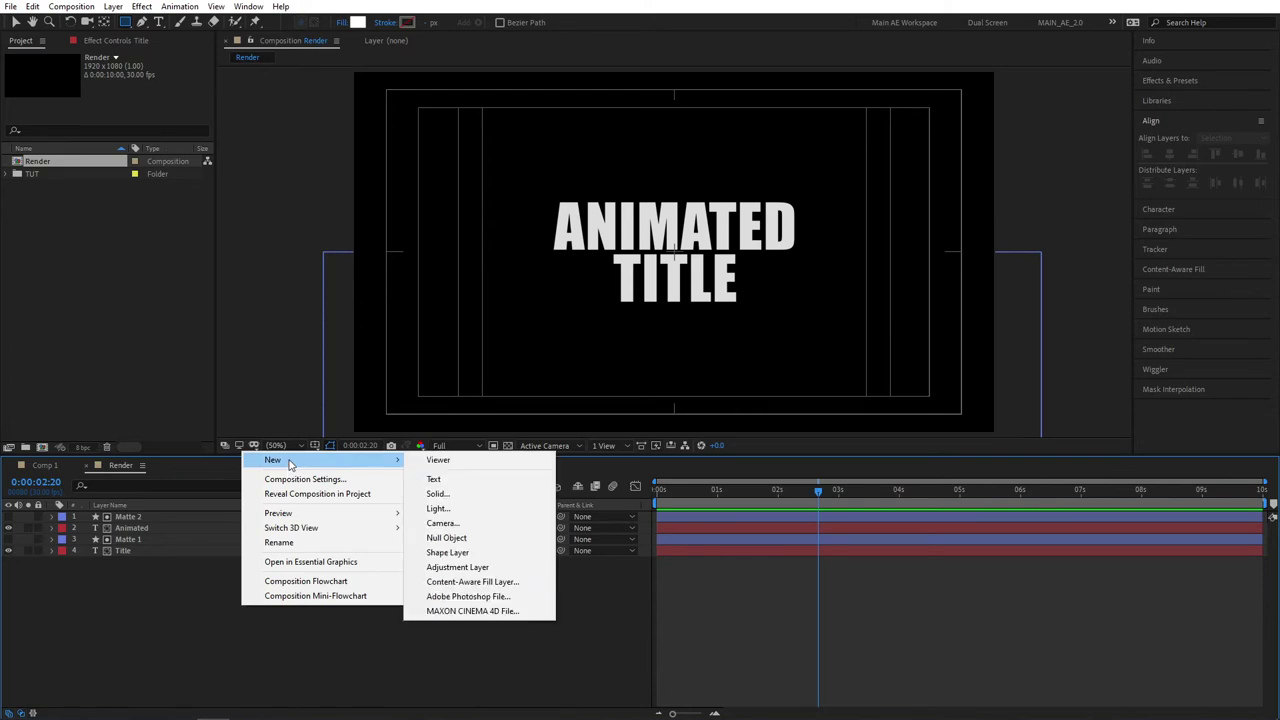
pyautogui.click(485, 541)
pyautogui.moveTo(92, 592); pyautogui.dragTo(158, 529)
pyautogui.moveTo(561, 528); pyautogui.dragTo(144, 517)
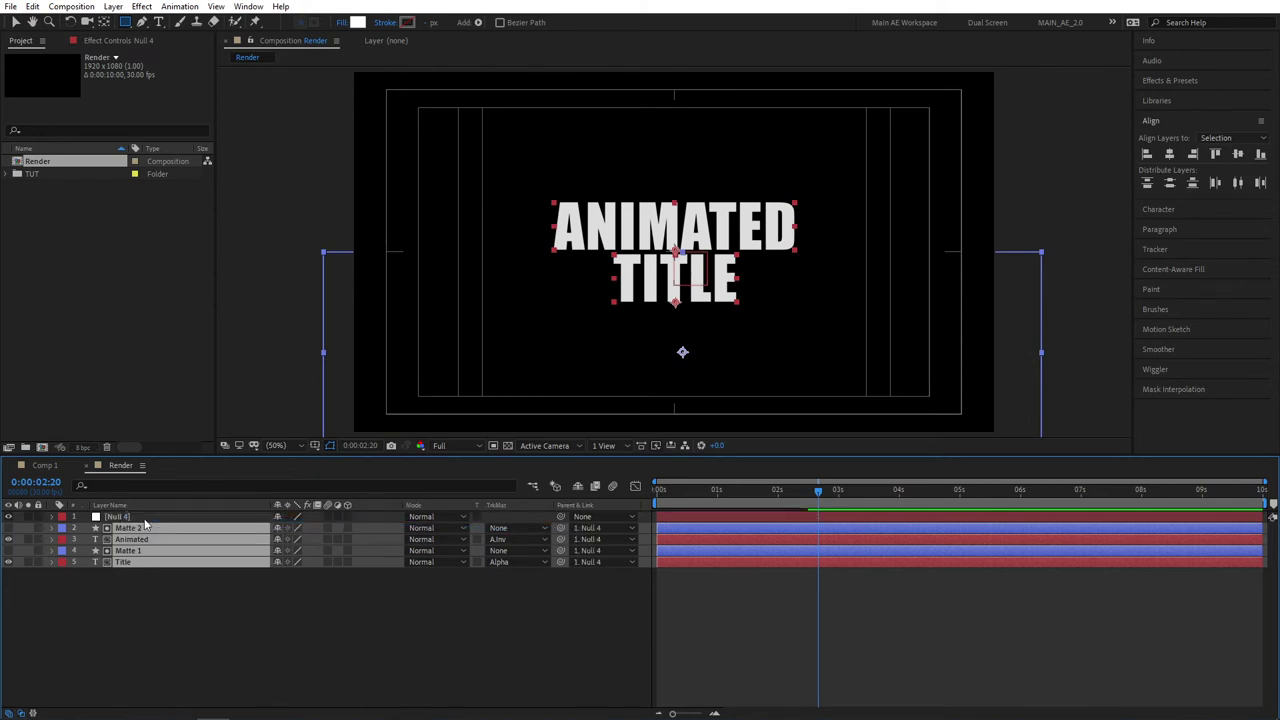
pyautogui.click(392, 617)
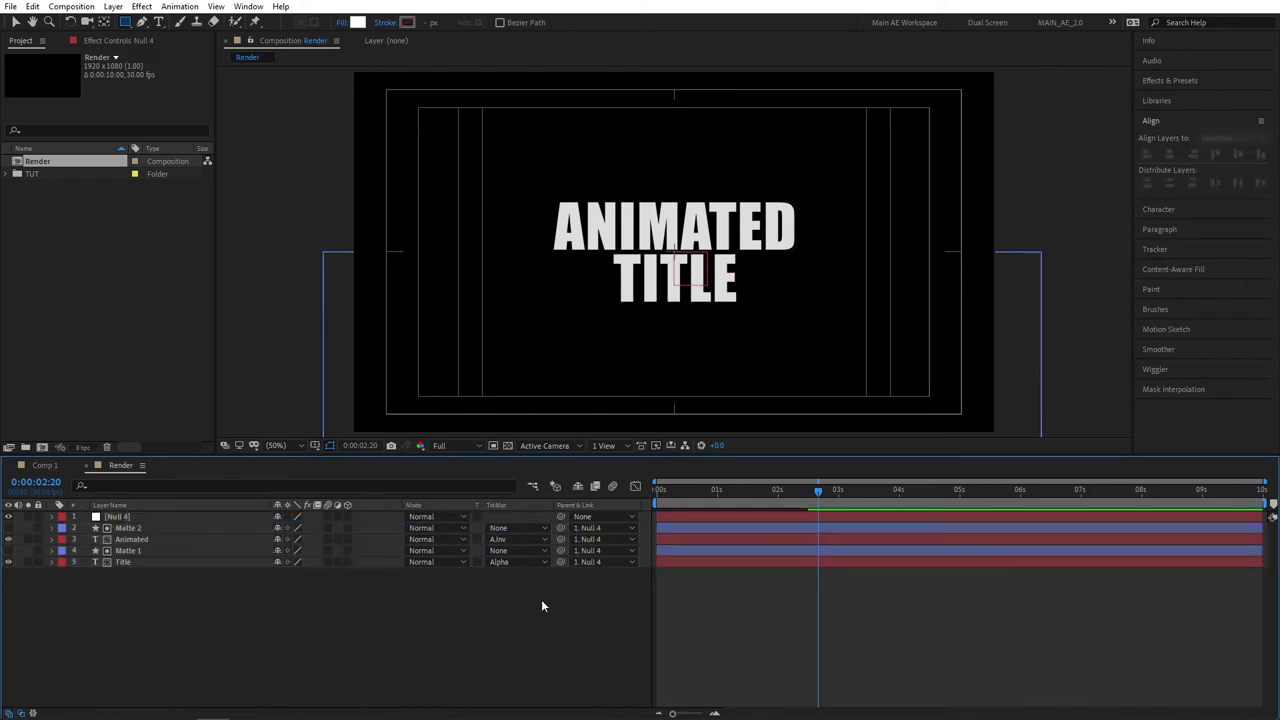
# - Reveal the keyframed properties of the Animated and Title layers and the Scale property of the null
pyautogui.click(129, 562)
pyautogui.keyDown('ctrl'); pyautogui.click(190, 539); pyautogui.keyUp('ctrl')
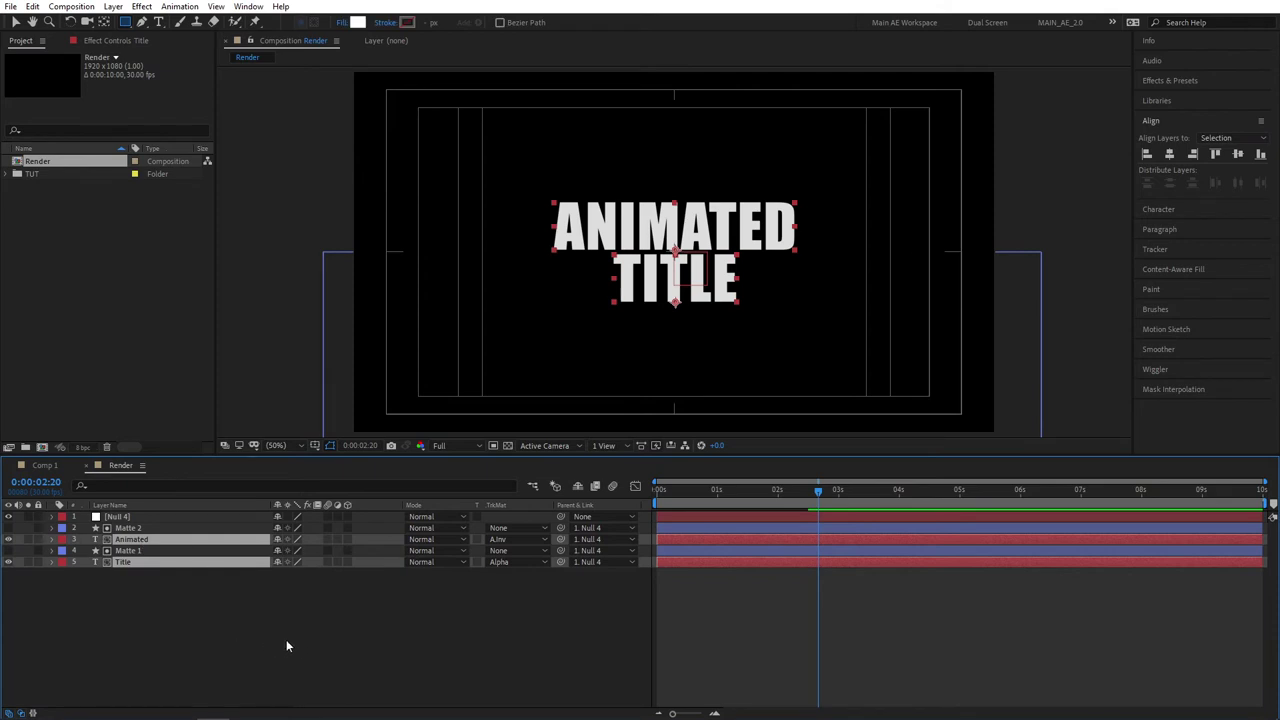
pyautogui.press('u')
pyautogui.click(158, 516)
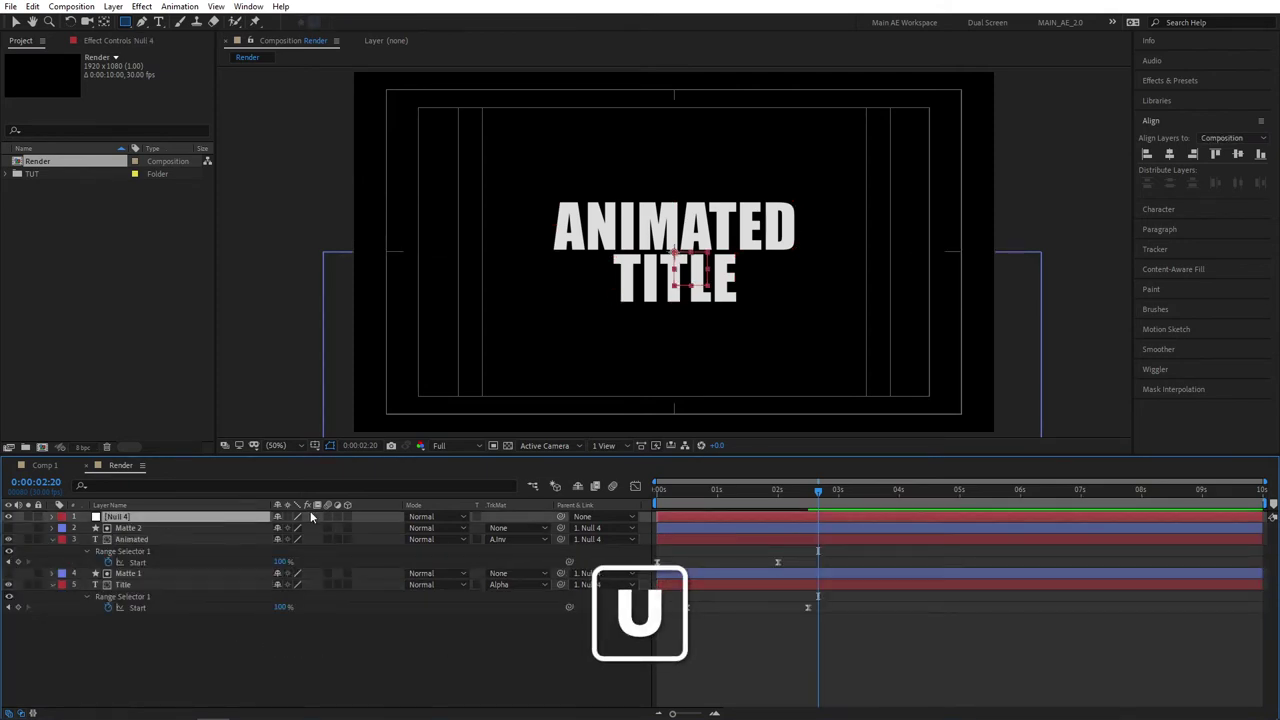
pyautogui.press('s')
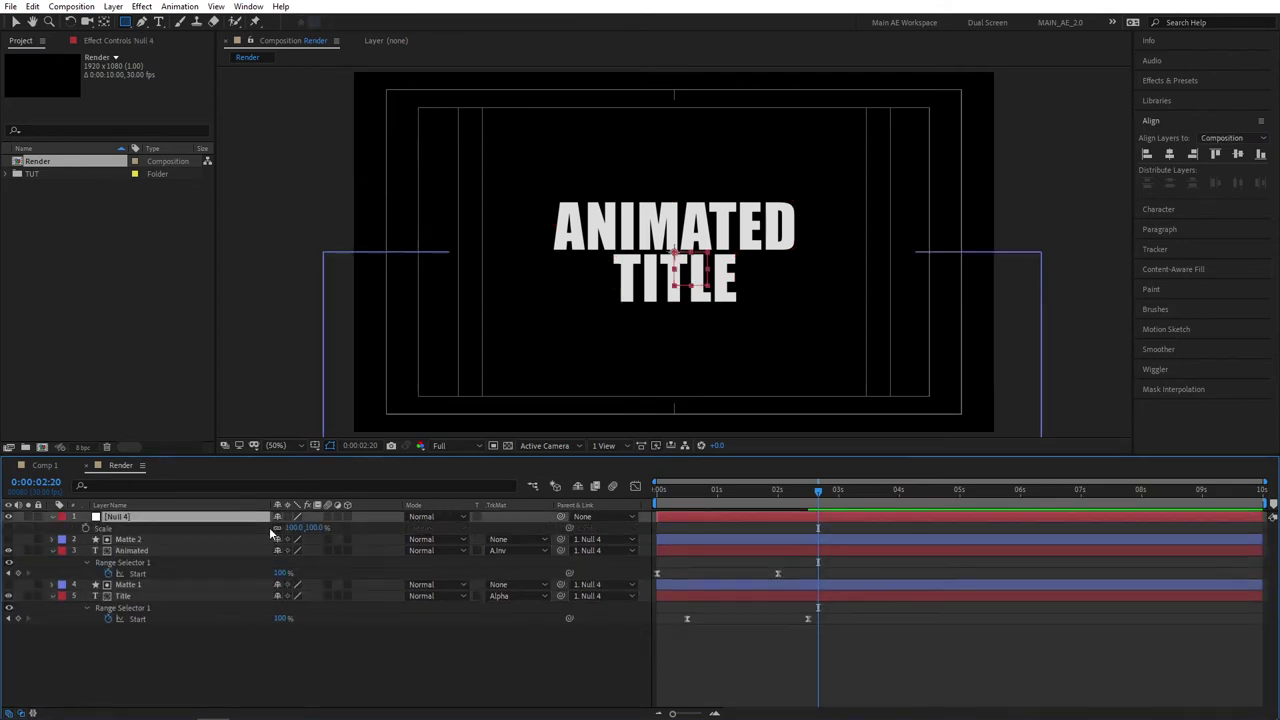
# - Keyframe the null's Scale at 105% at 0:00:01:15, shortly before the Animated layer's last Start keyframe
pyautogui.moveTo(818, 497); pyautogui.dragTo(743, 497)
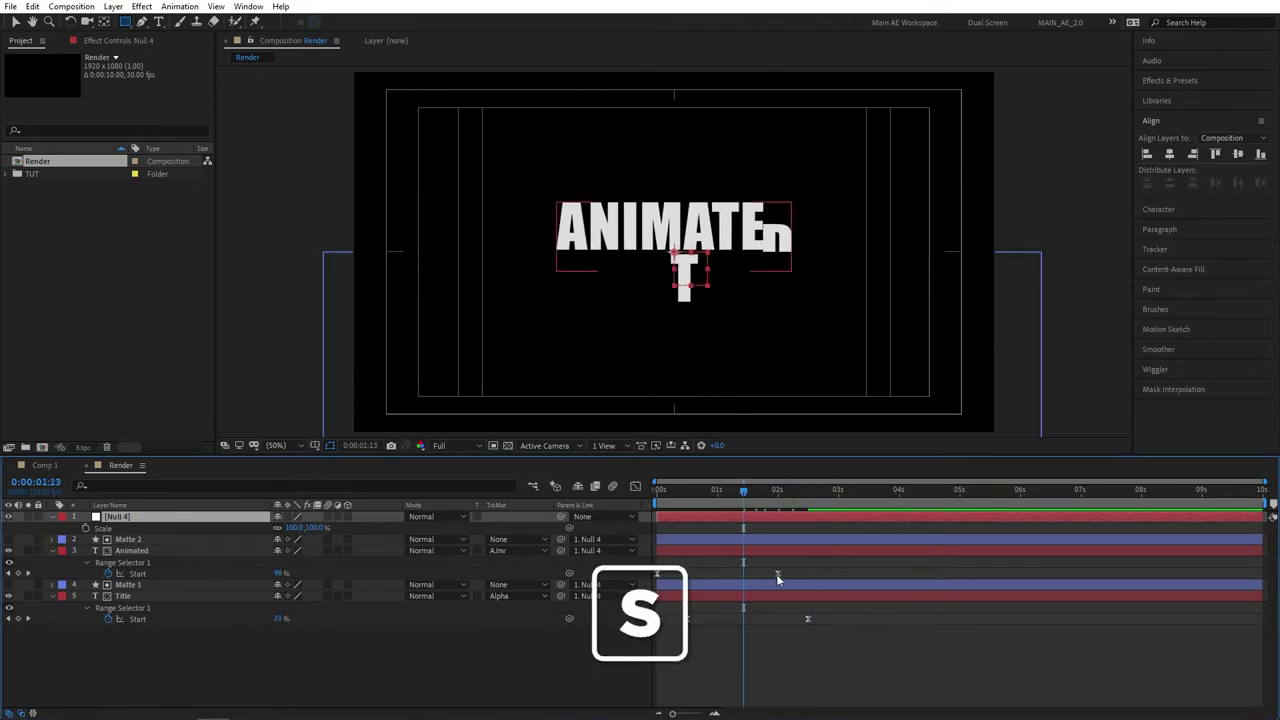
pyautogui.click(166, 551)
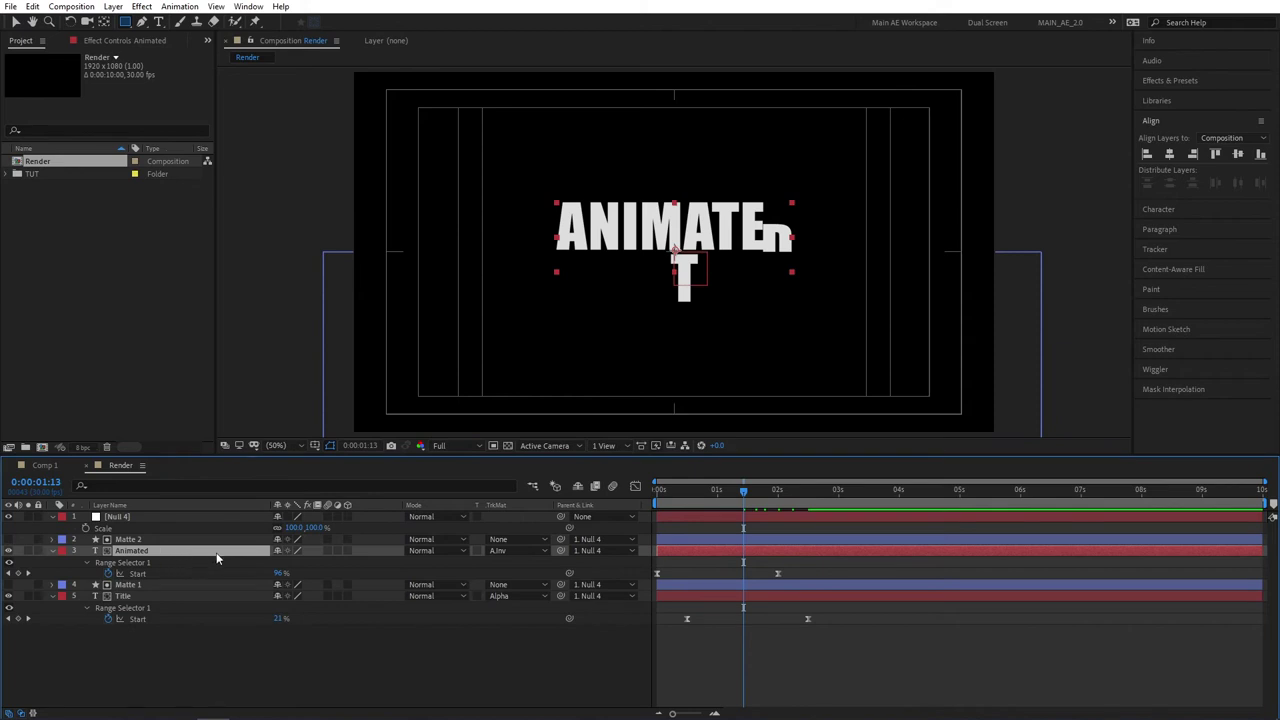
pyautogui.click(779, 497)
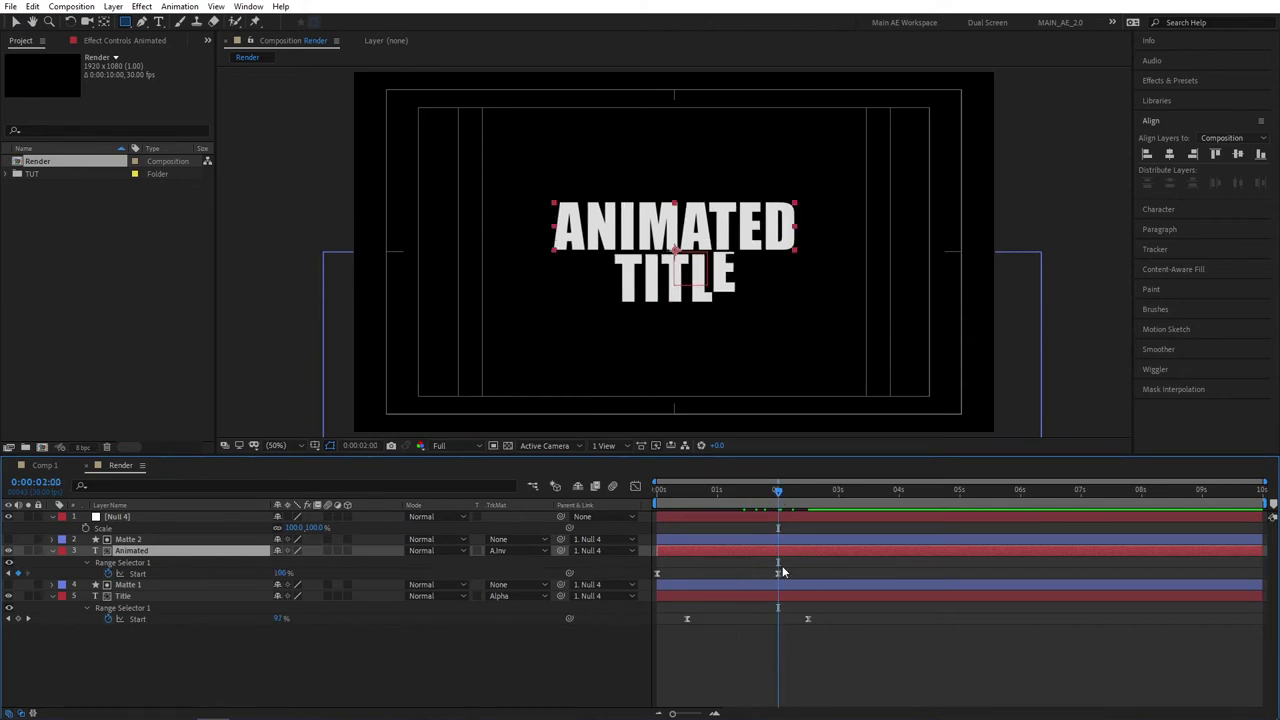
pyautogui.hotkey('shift', 'pageup')
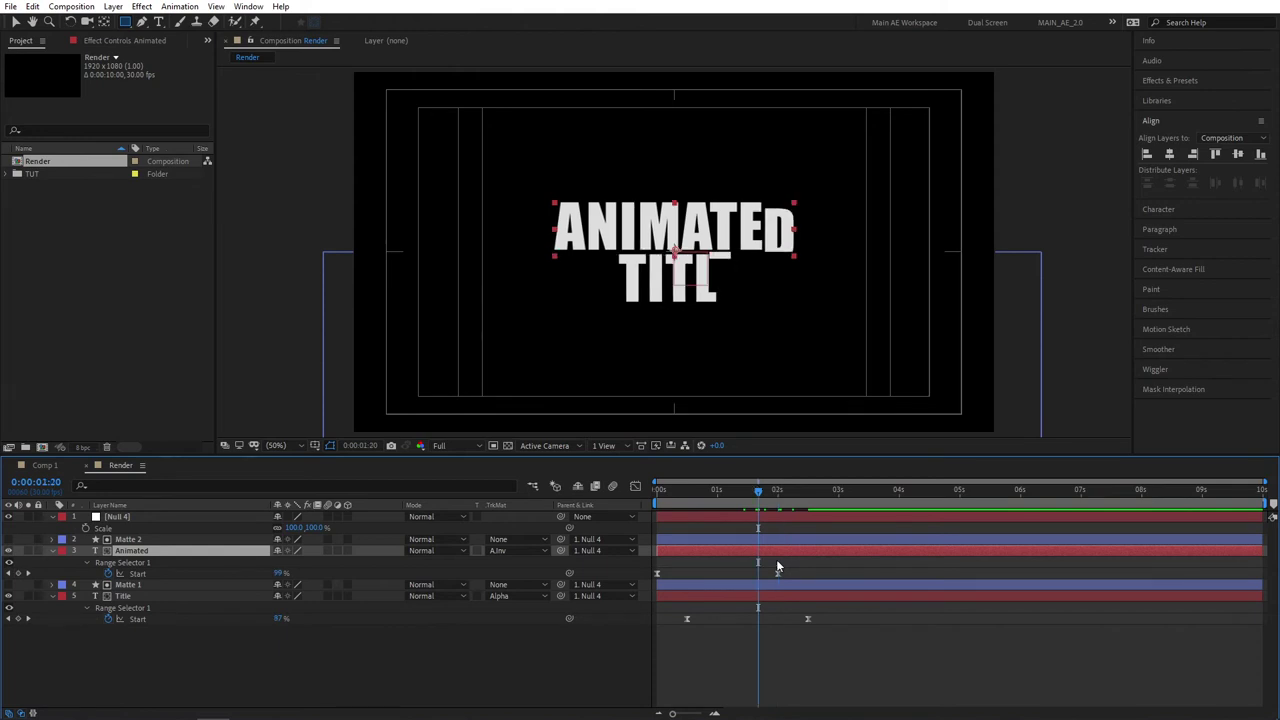
pyautogui.press('pageup')
pyautogui.press('pageup')
pyautogui.press('pageup')
pyautogui.press('pageup')
pyautogui.press('pageup')
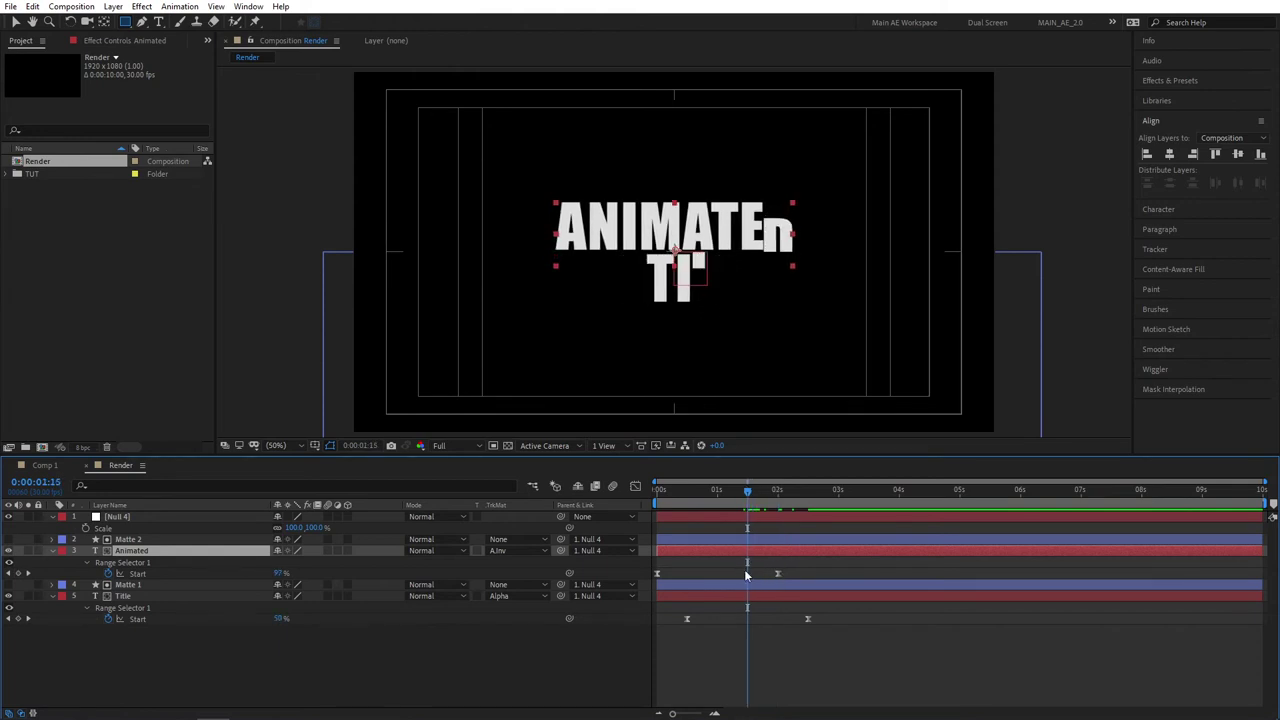
pyautogui.click(211, 517)
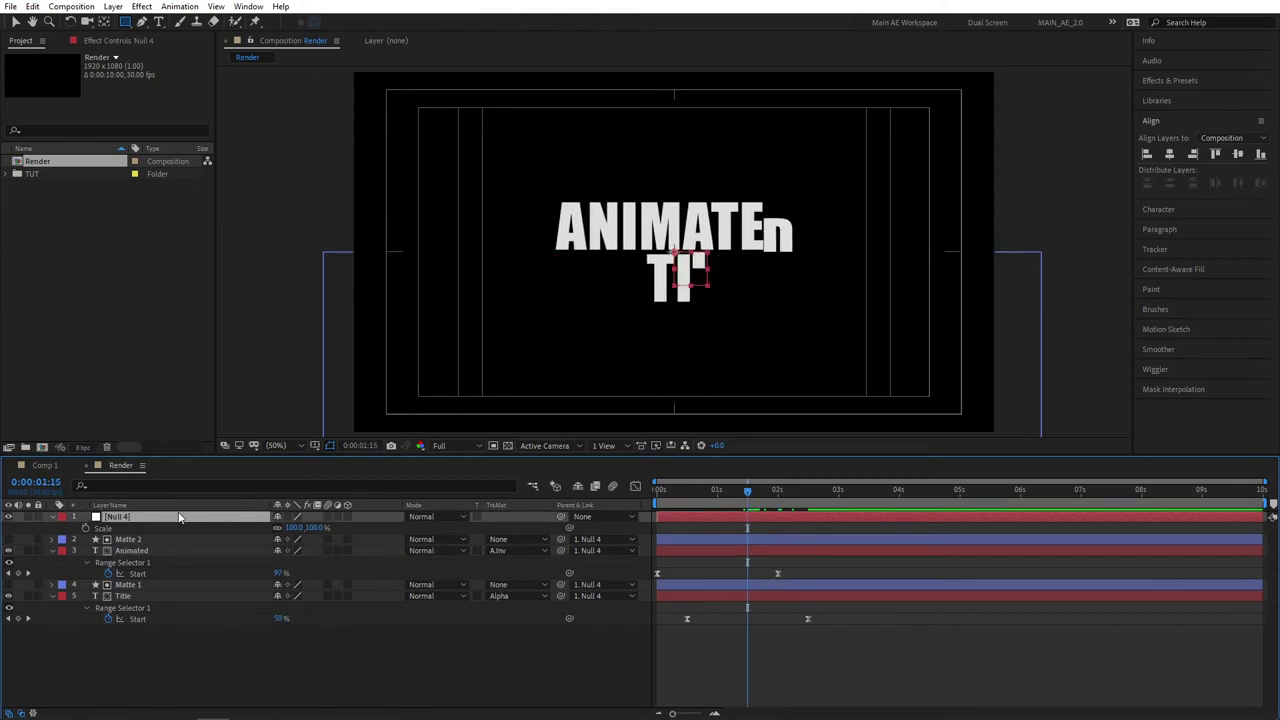
pyautogui.click(86, 529)
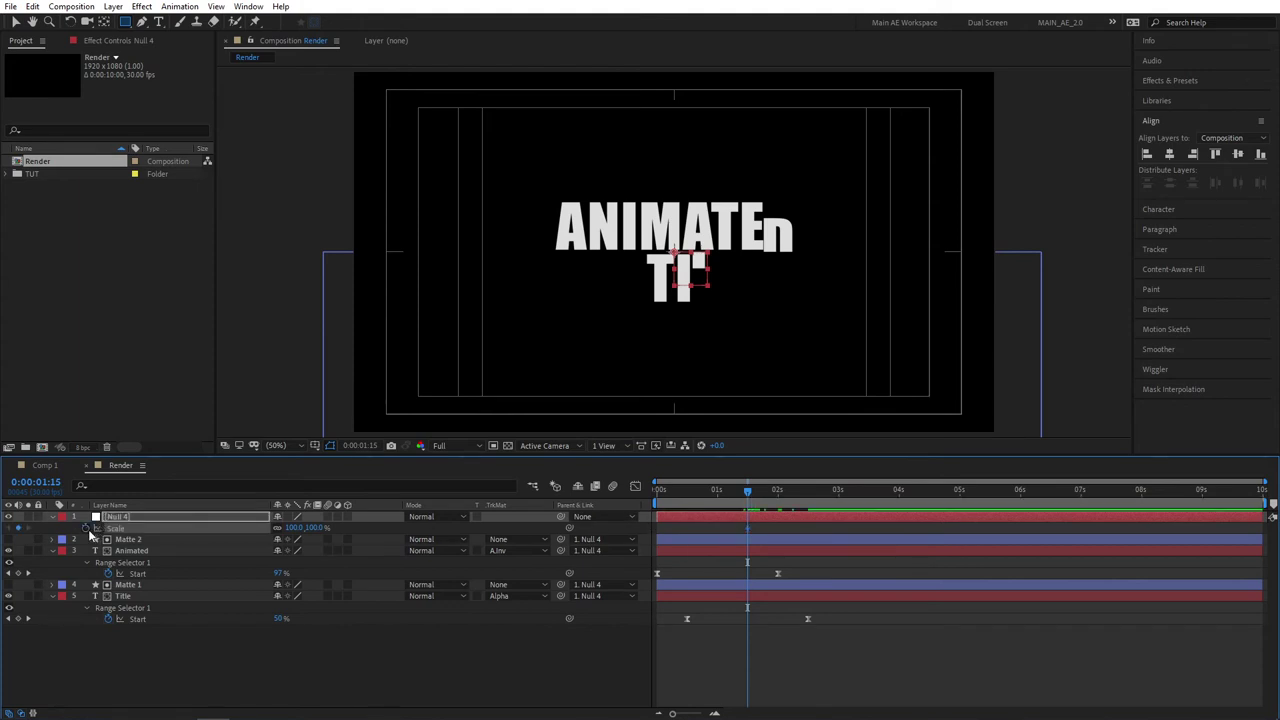
pyautogui.click(294, 528)
pyautogui.write('105')
pyautogui.press('Return')
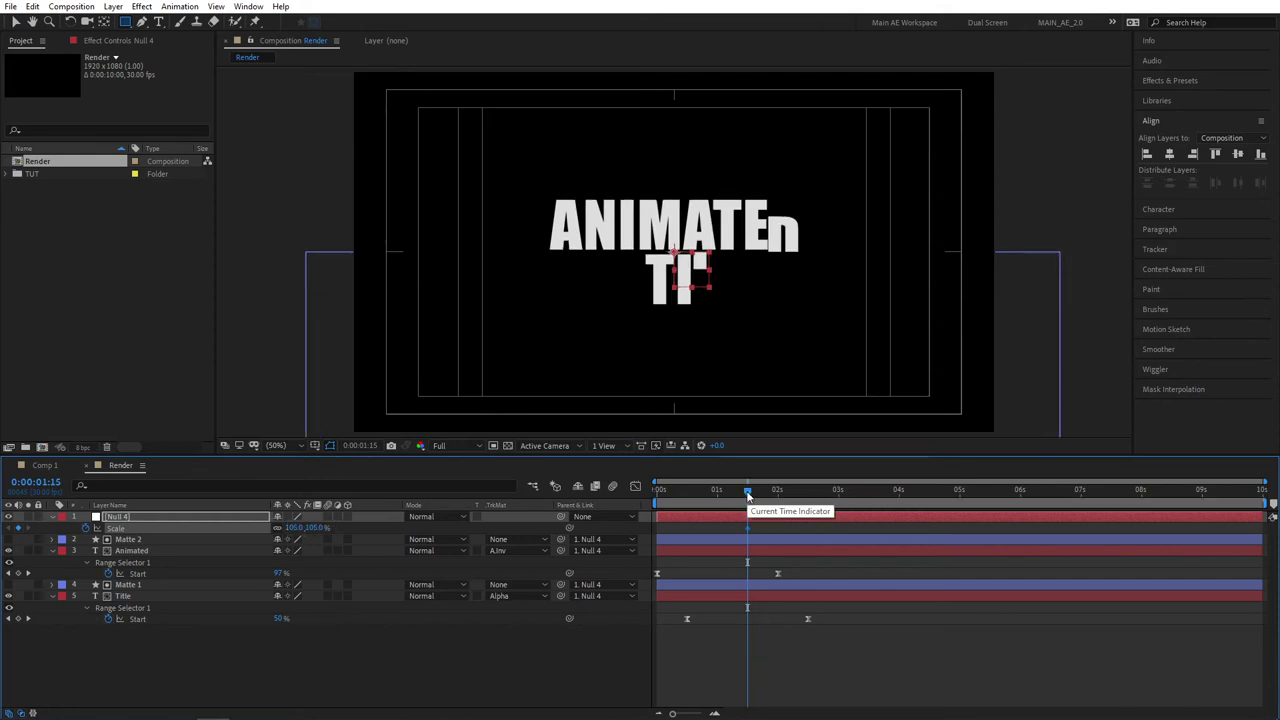
# - Add a 95% Scale keyframe on the null at 0:00:03:15 and apply Easy Ease to both Scale keyframes
pyautogui.press('space')
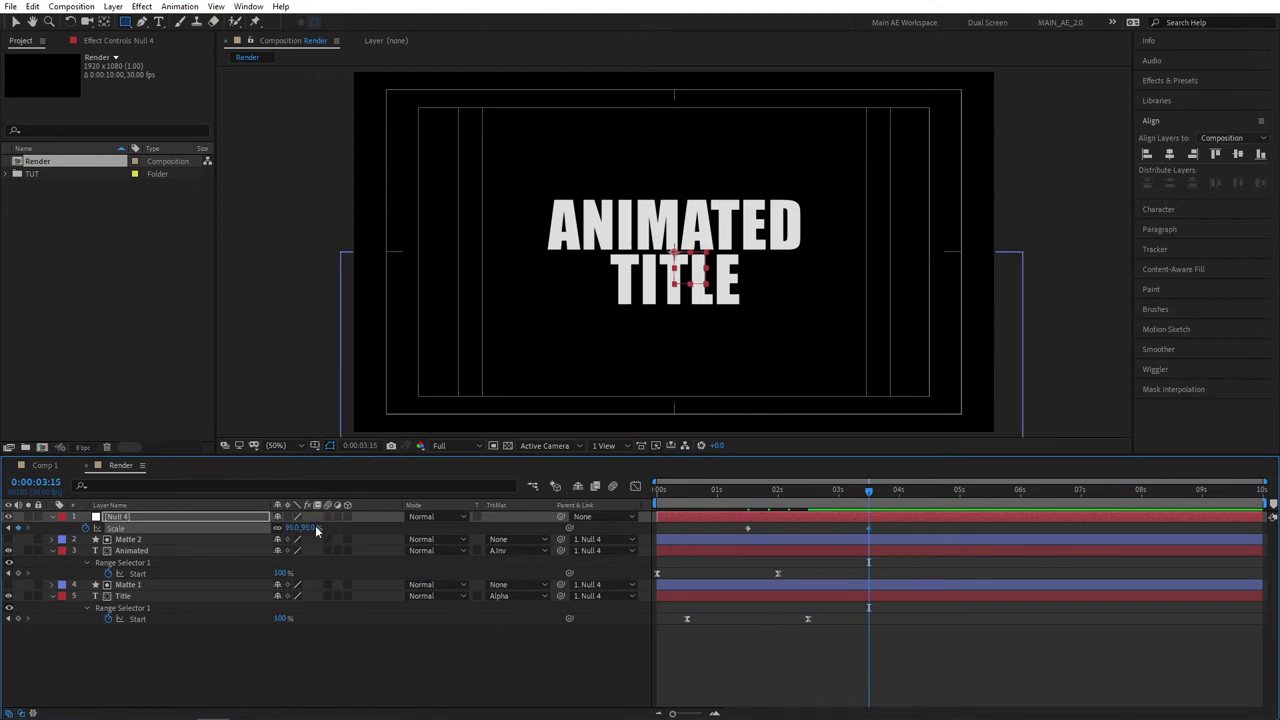
pyautogui.moveTo(318, 527); pyautogui.dragTo(316, 532)
pyautogui.moveTo(830, 491); pyautogui.dragTo(766, 491)
pyautogui.moveTo(839, 533); pyautogui.dragTo(729, 538)
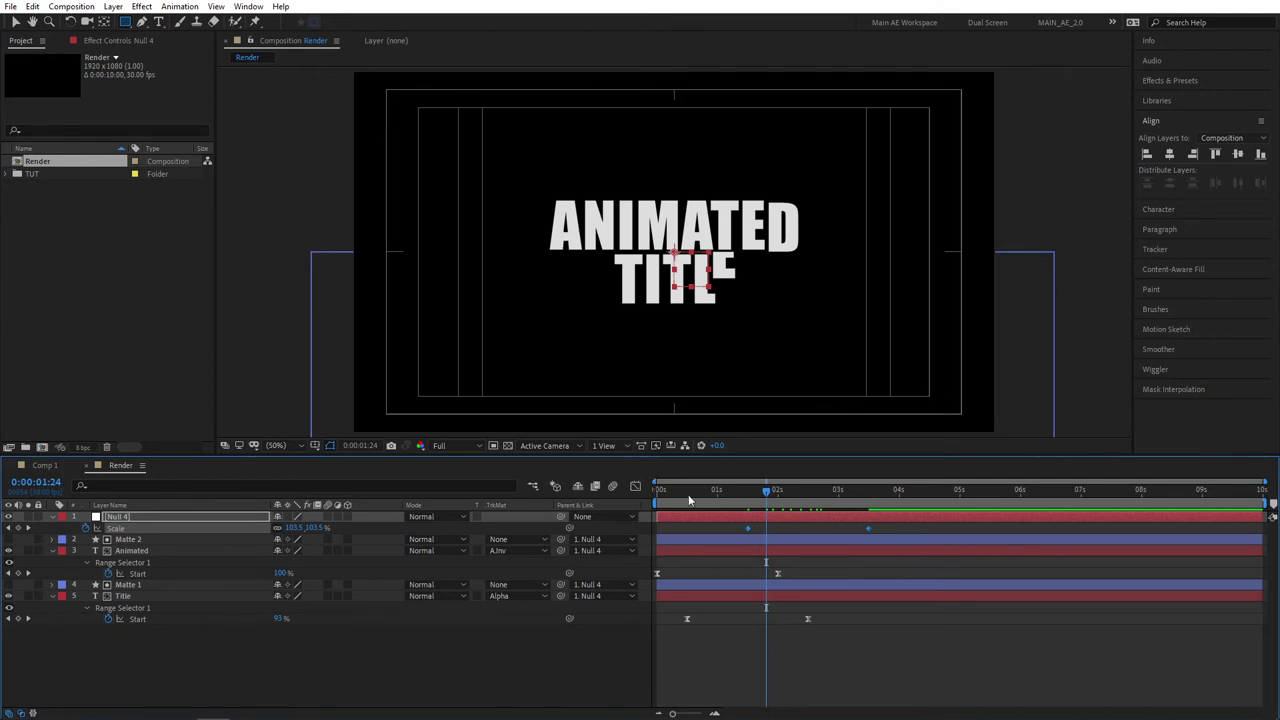
pyautogui.press('F9')
# - Strengthen the easing on the null's Scale speed graph and preview the animation from the start
pyautogui.click(636, 487)
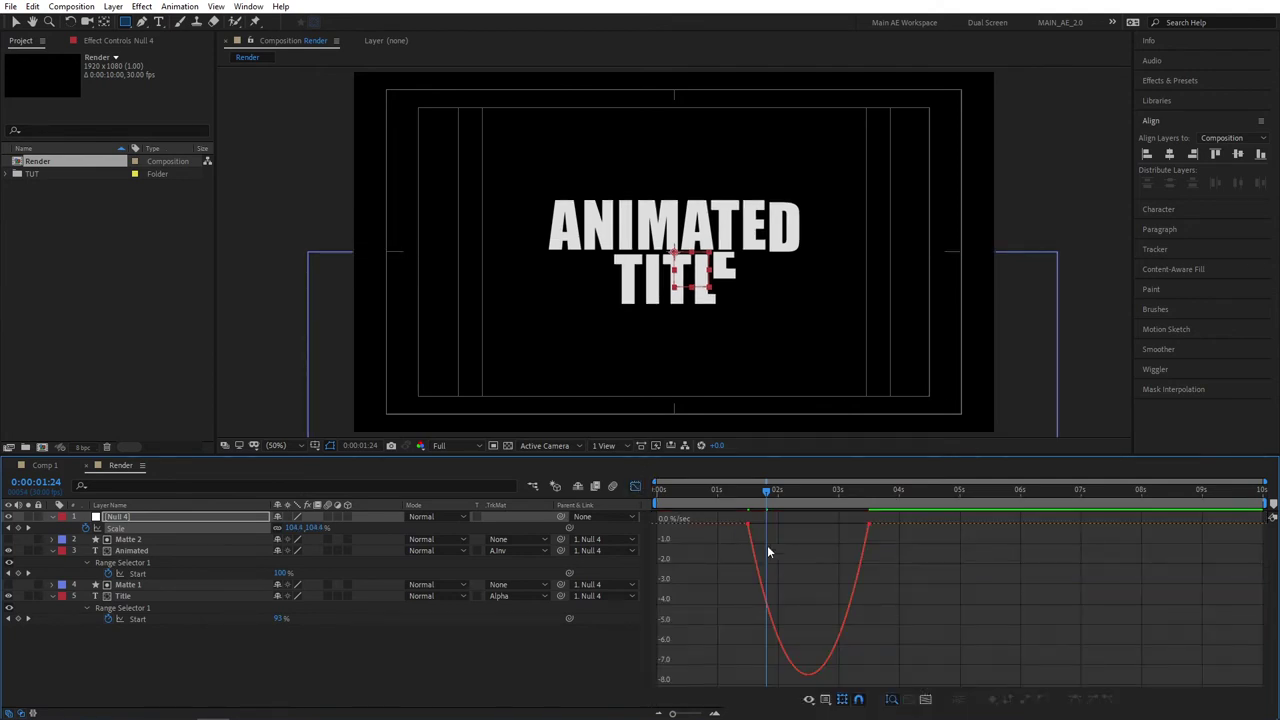
pyautogui.moveTo(783, 521)
pyautogui.mouseDown()
pyautogui.moveTo(739, 540)
pyautogui.moveTo(808, 524)
pyautogui.mouseUp()
pyautogui.hotkey('shift', 'F3')
pyautogui.click(757, 620)
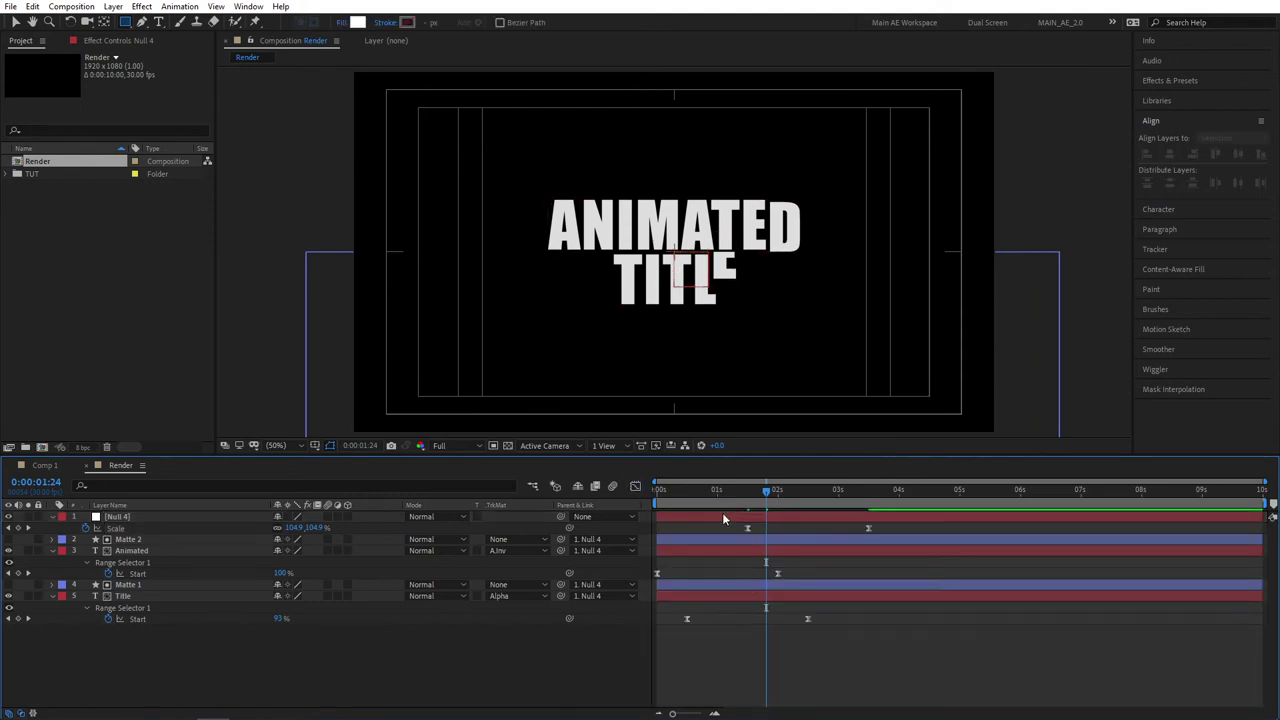
pyautogui.moveTo(720, 494); pyautogui.dragTo(652, 496)
pyautogui.press('space')
pyautogui.press('space')
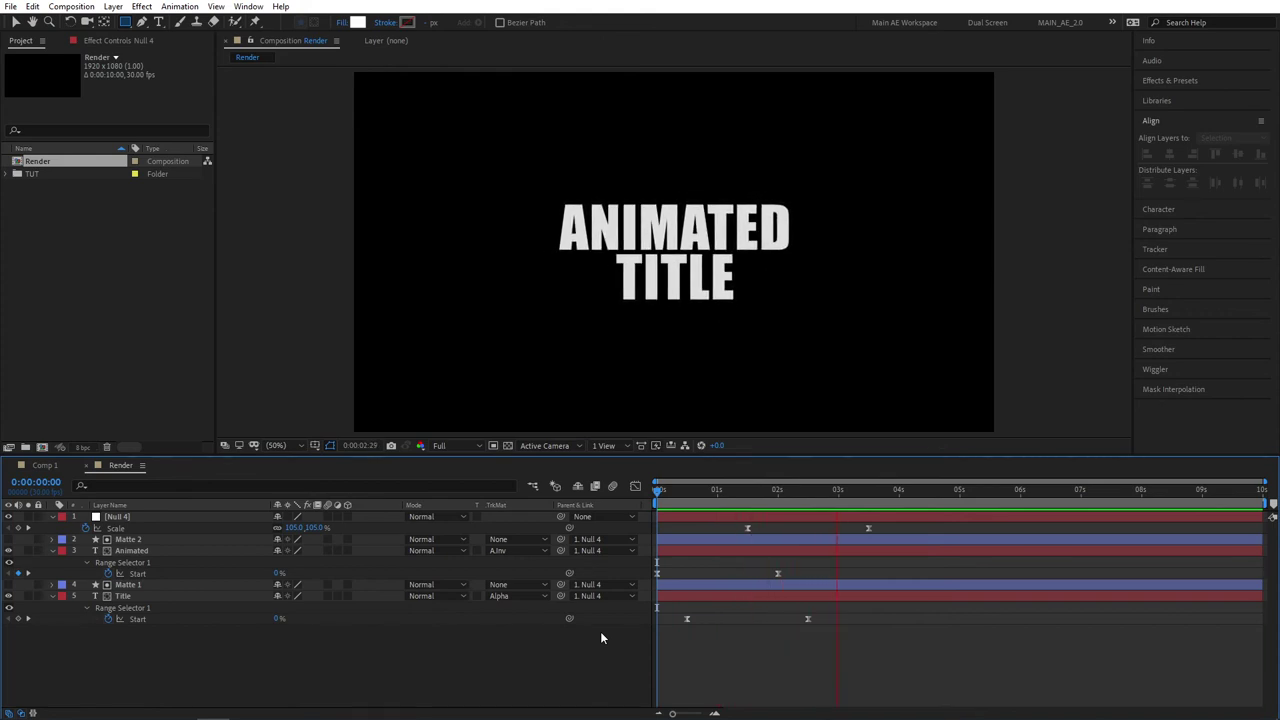
pyautogui.moveTo(773, 490); pyautogui.dragTo(818, 497)
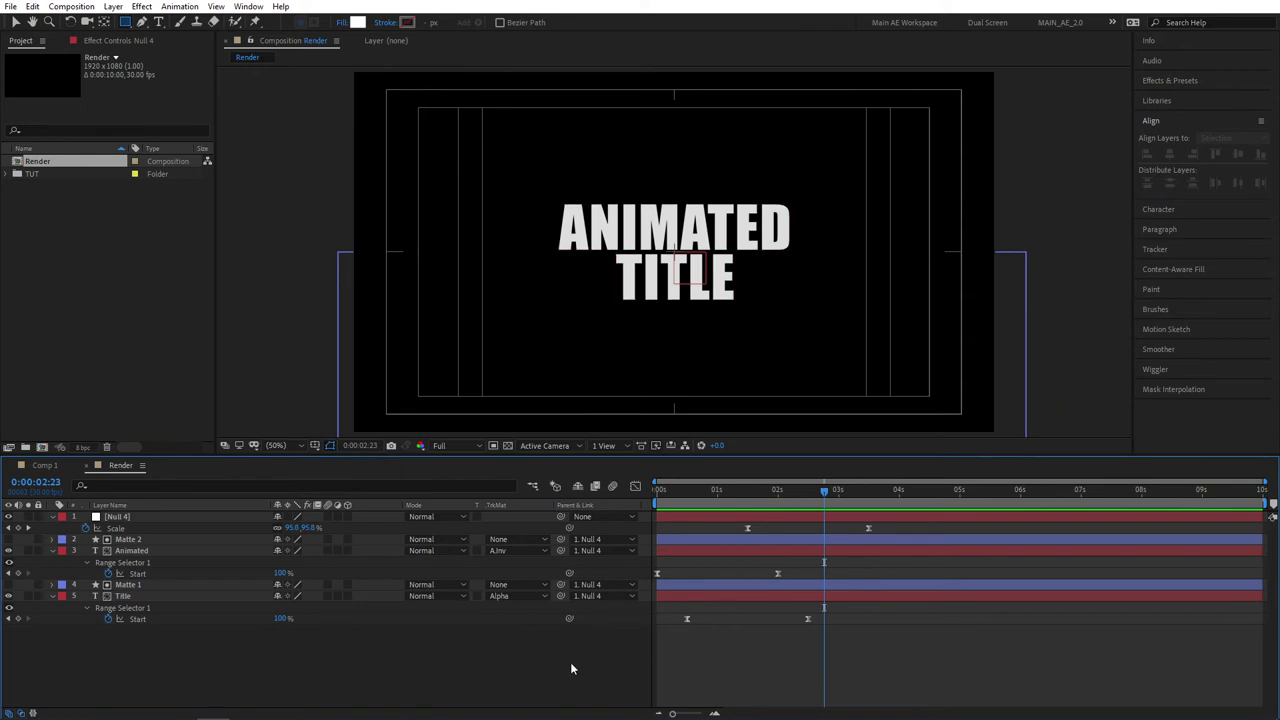
# - Add an adjustment layer and move it directly beneath the null in the layer stack
pyautogui.rightClick(290, 656)
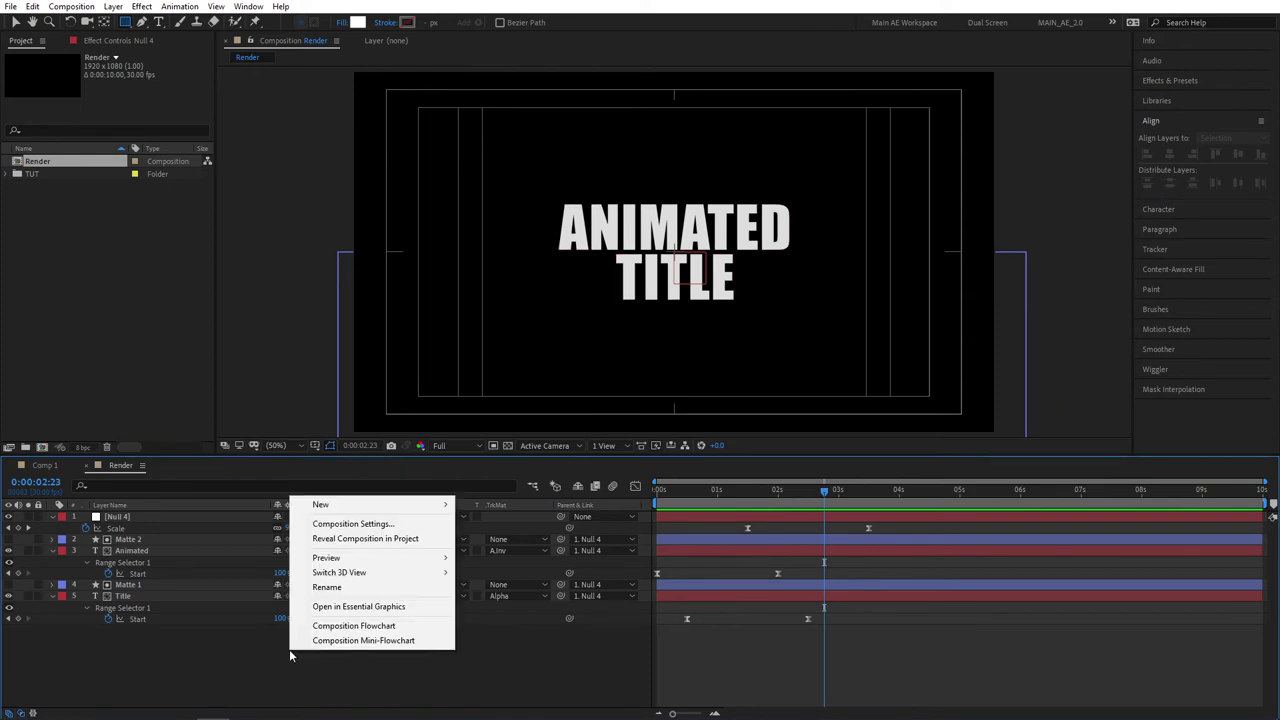
pyautogui.moveTo(336, 512)
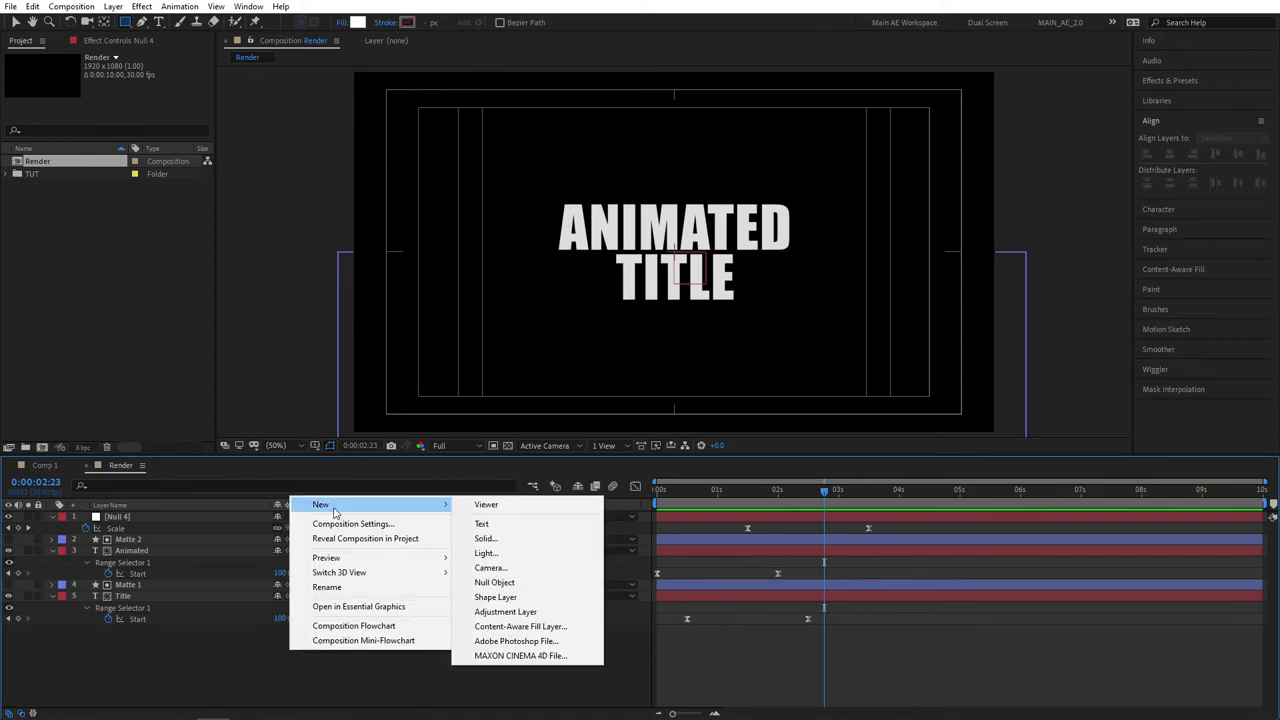
pyautogui.click(505, 611)
pyautogui.click(162, 518)
pyautogui.moveTo(163, 520); pyautogui.dragTo(138, 541)
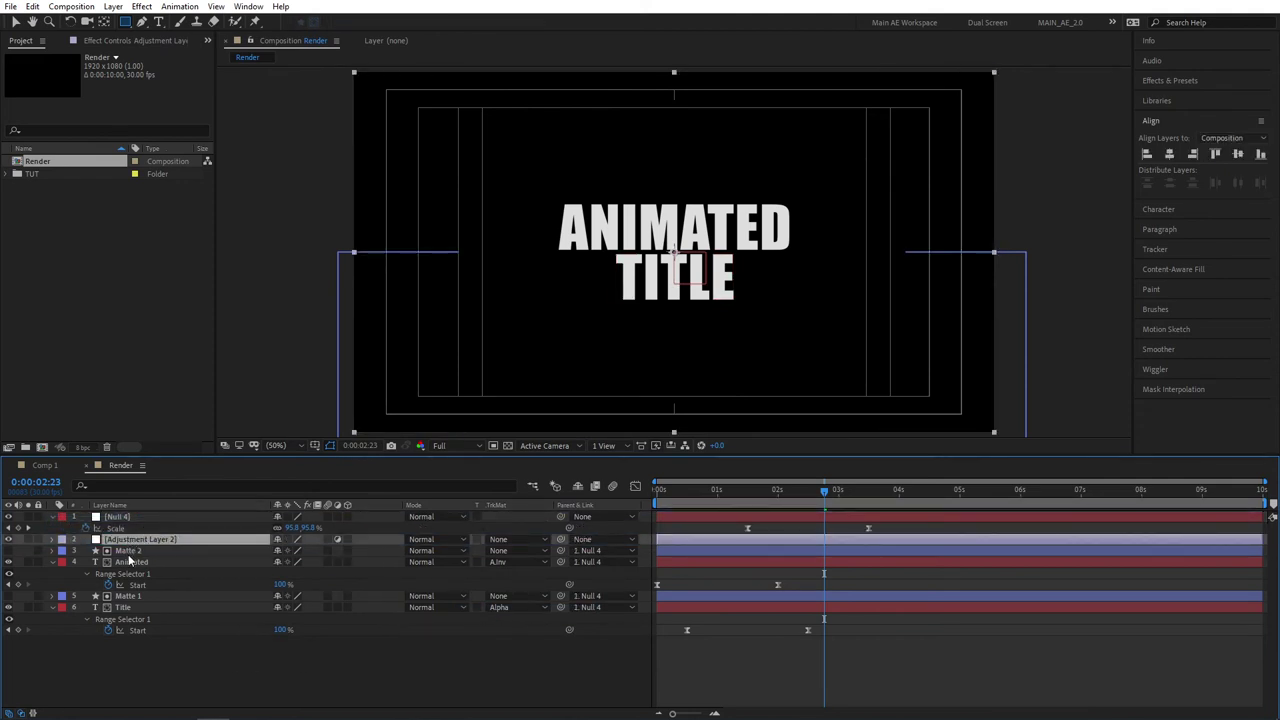
pyautogui.click(214, 690)
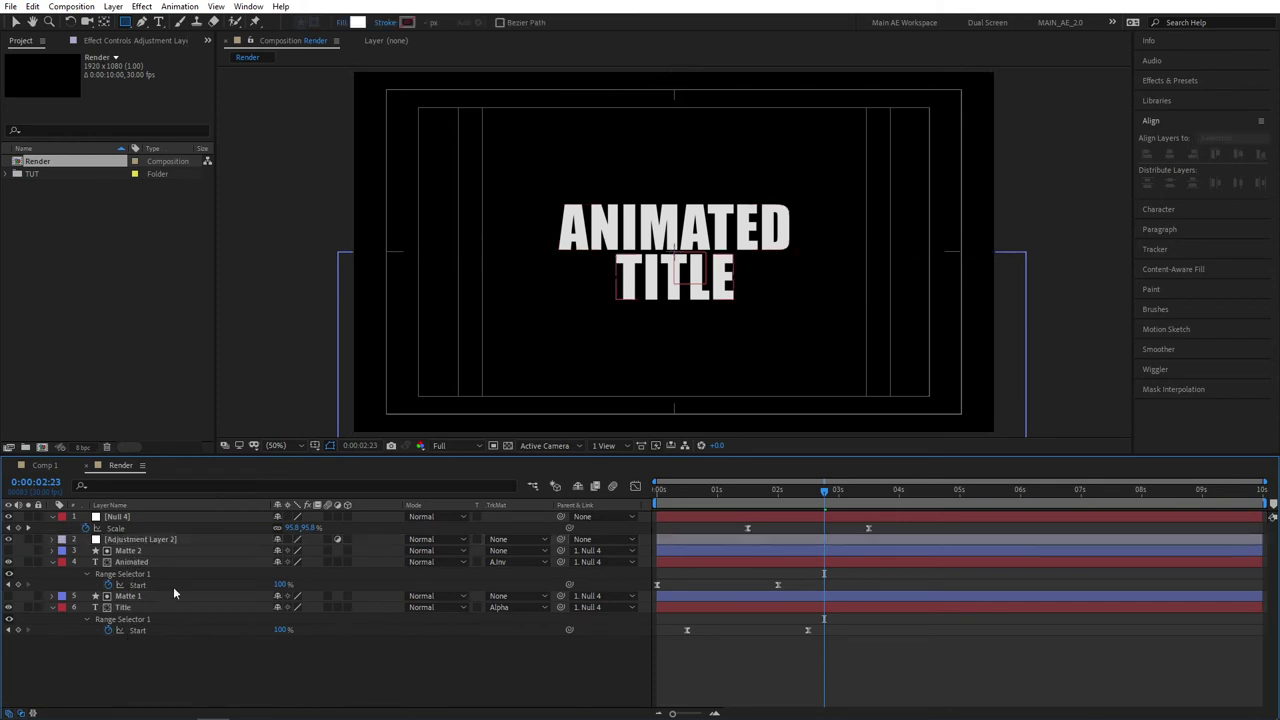
# - Find the Distort Transform effect and apply it to the adjustment layer
pyautogui.click(1170, 80)
pyautogui.click(1170, 97)
pyautogui.write('tra')
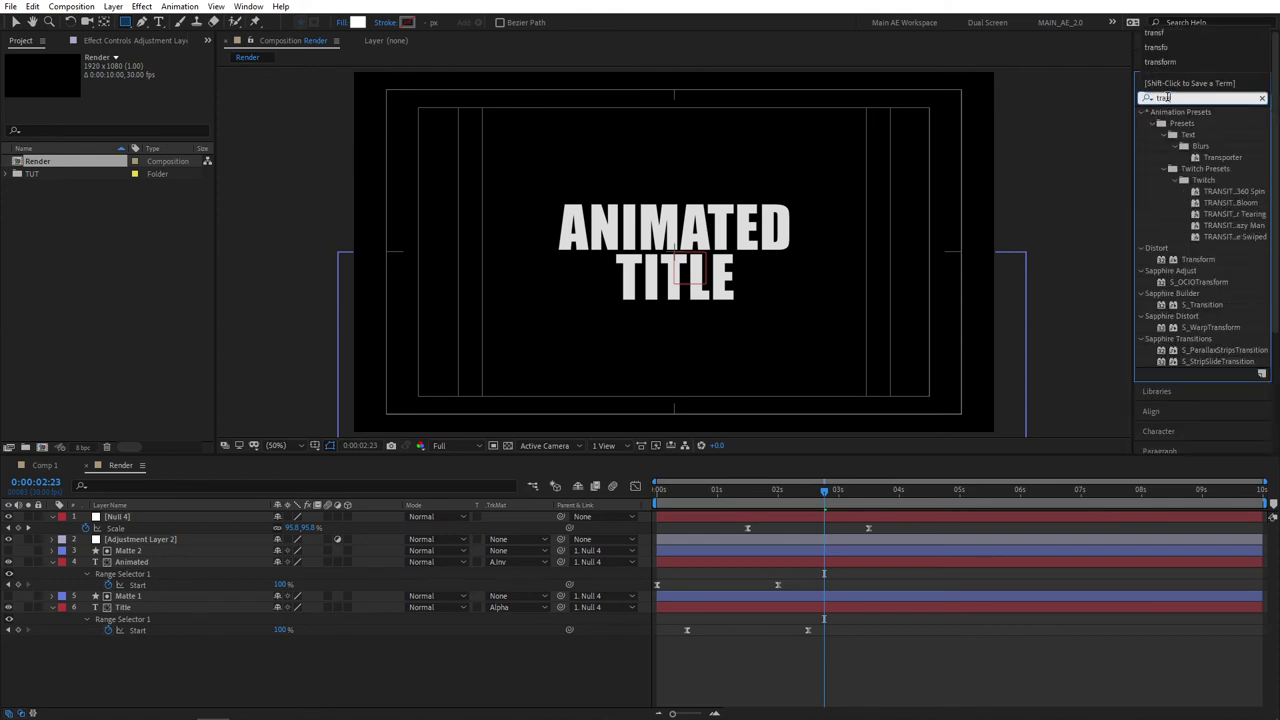
pyautogui.write('nsform')
pyautogui.moveTo(1198, 123); pyautogui.dragTo(142, 548)
pyautogui.click(167, 538)
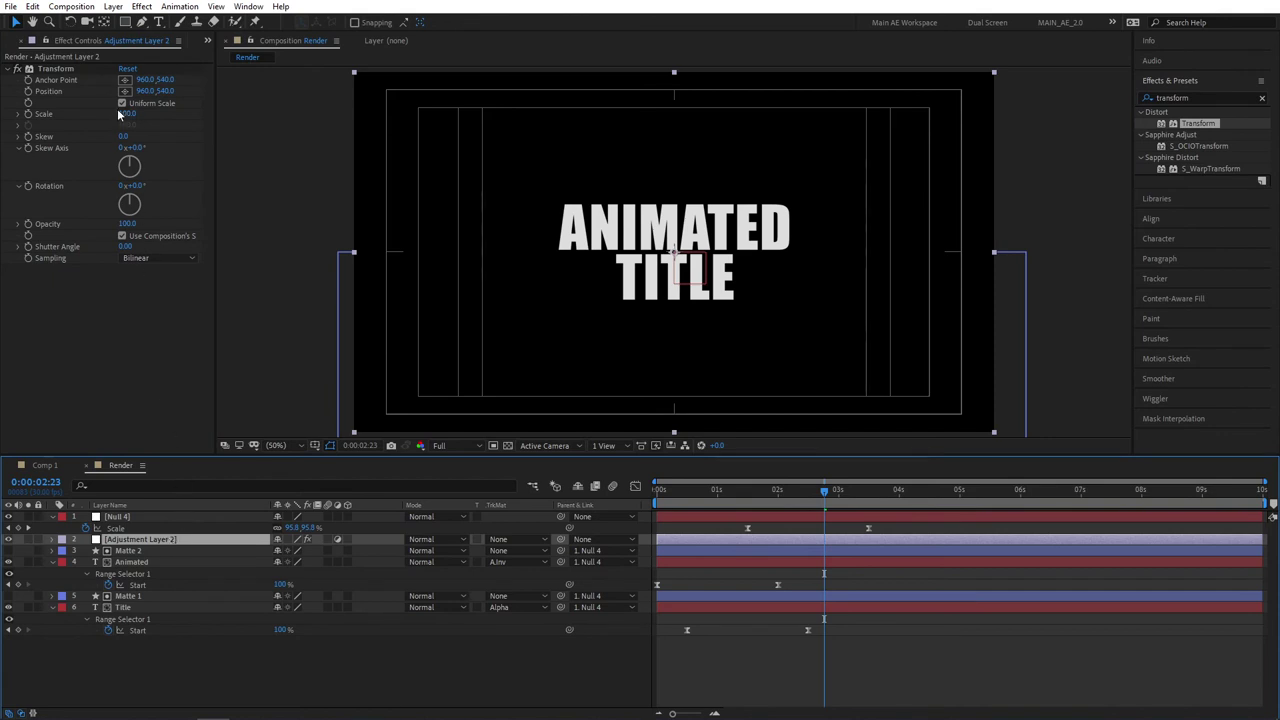
# - Set the Transform effect's Skew to -8.0 to slant the title and play the animation from the start
pyautogui.click(122, 138)
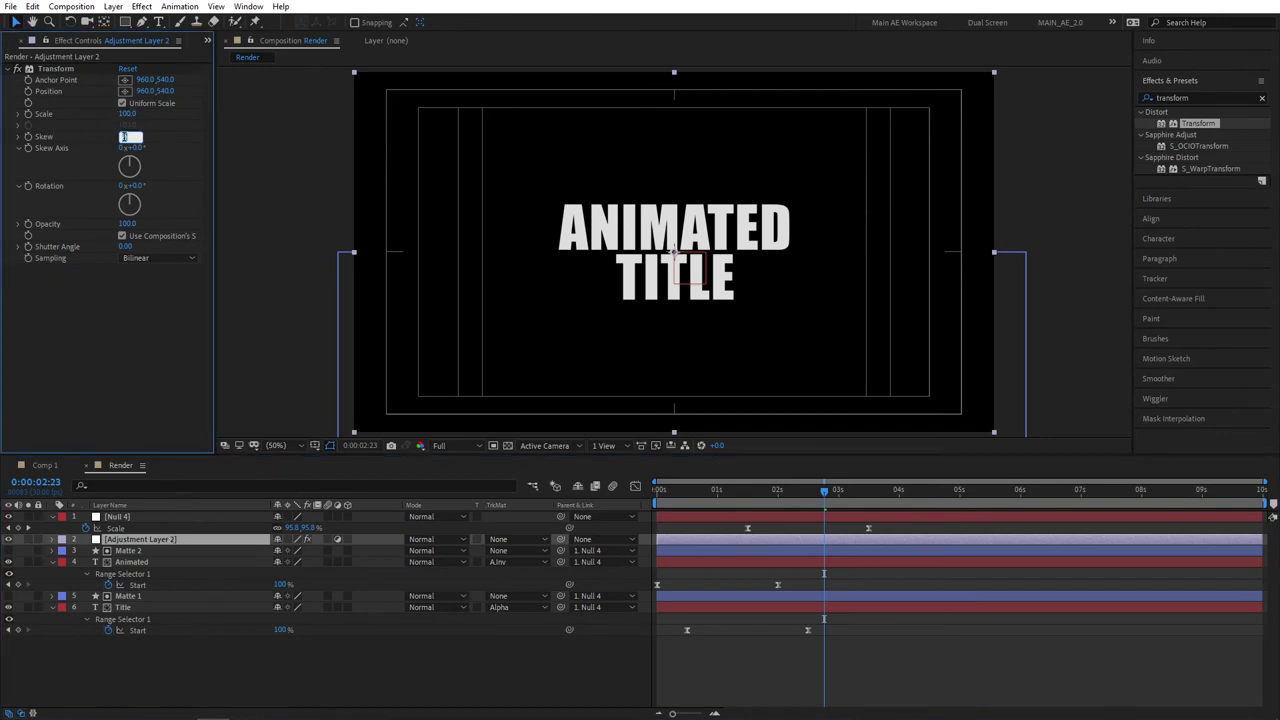
pyautogui.press('Return')
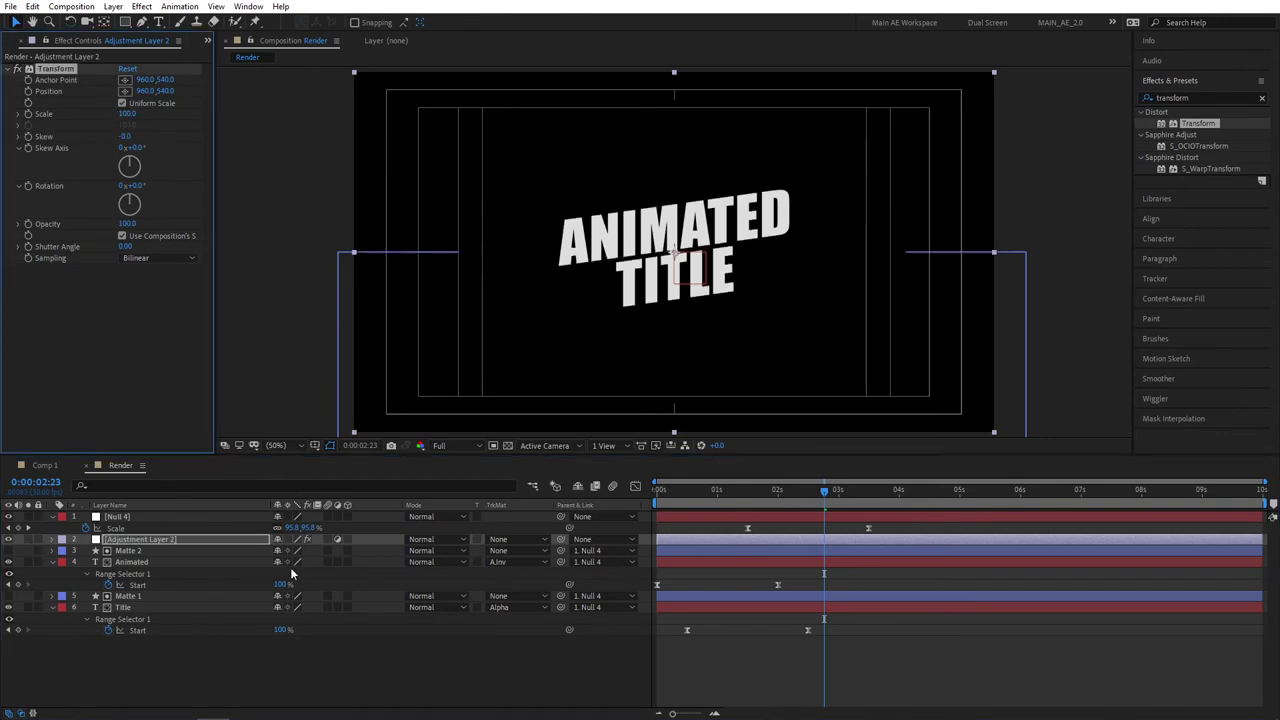
pyautogui.click(330, 660)
pyautogui.moveTo(702, 490); pyautogui.dragTo(611, 492)
pyautogui.press('space')
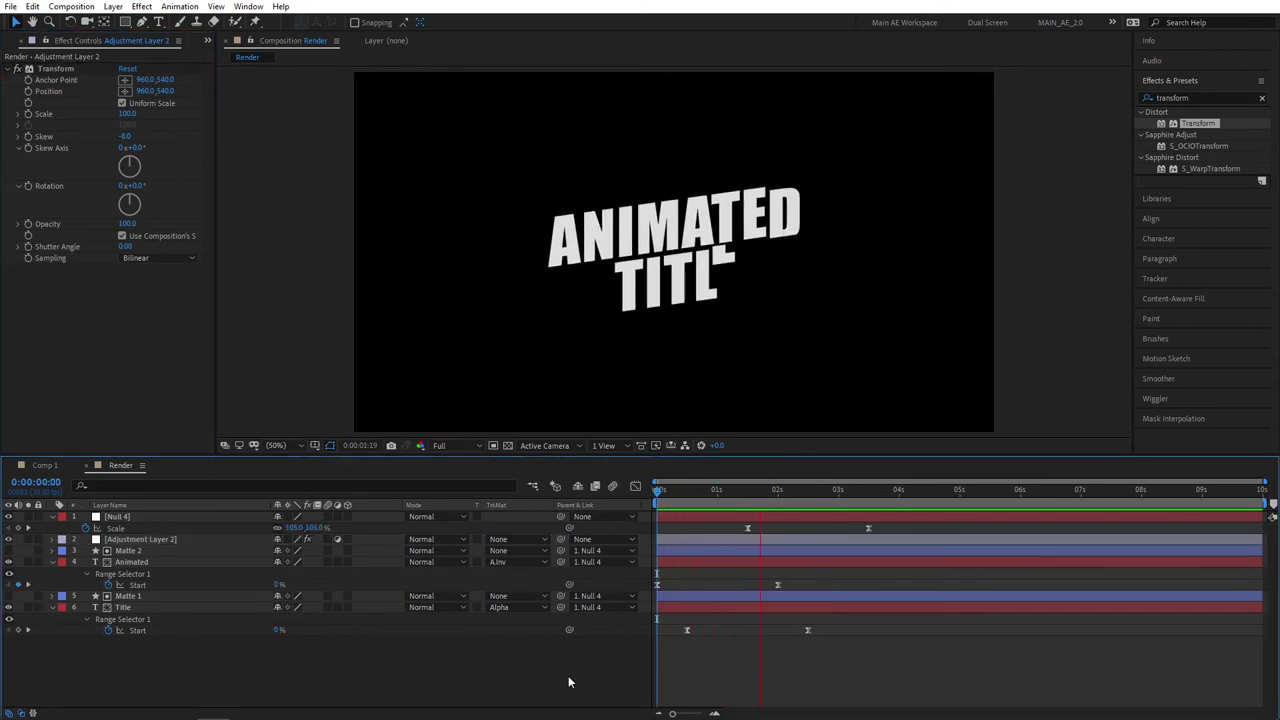
pyautogui.press('space')
# - Change the Animated layer's text fill color to light red, FF5151
pyautogui.click(131, 563)
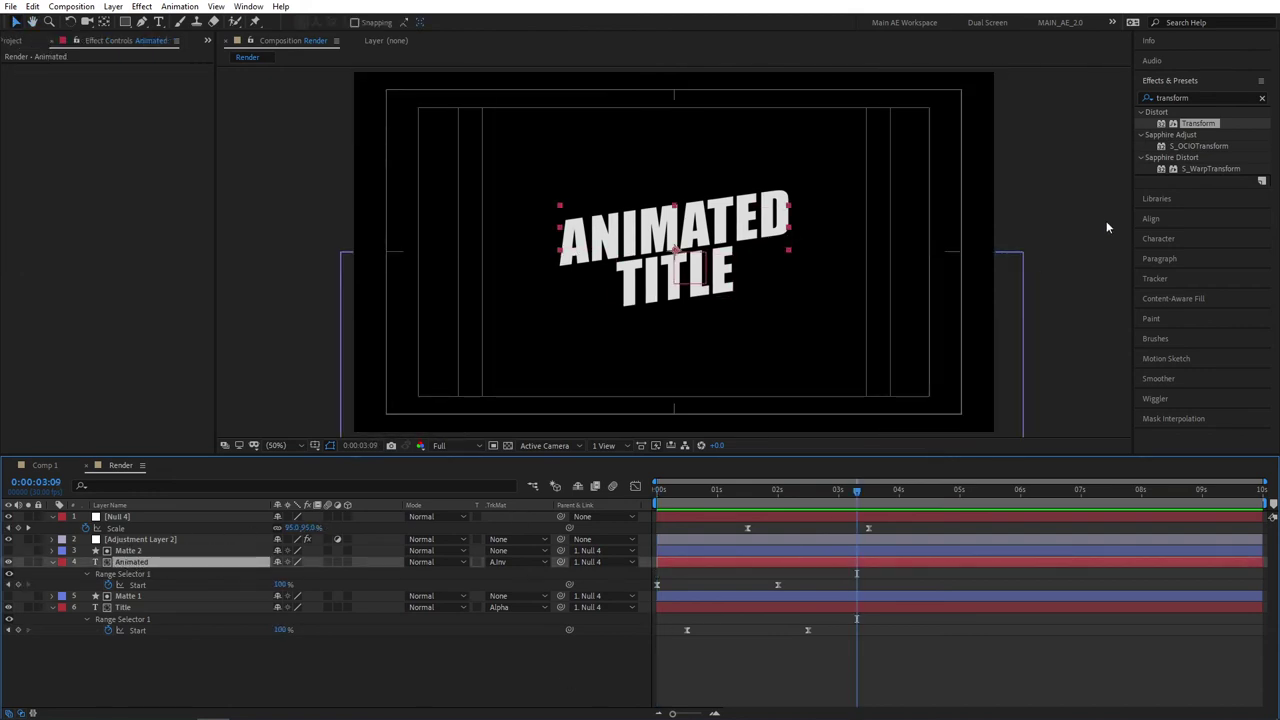
pyautogui.click(1159, 237)
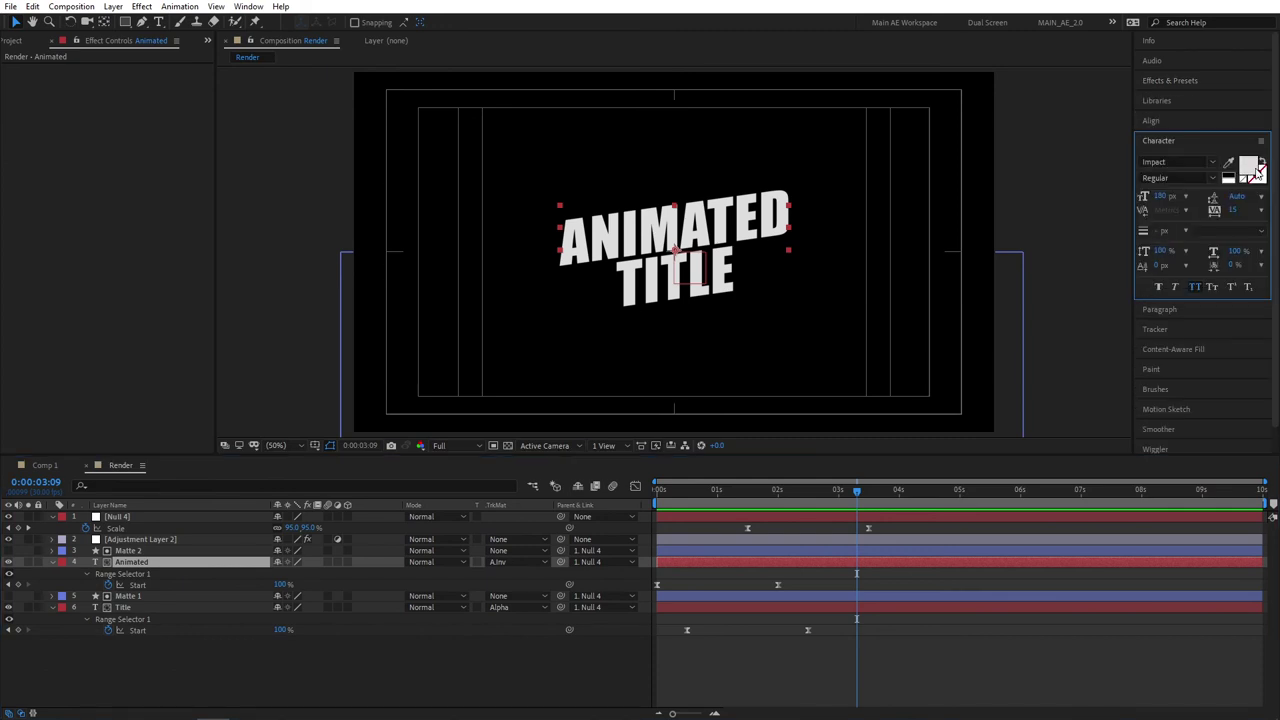
pyautogui.click(1252, 168)
pyautogui.moveTo(281, 148); pyautogui.dragTo(266, 119)
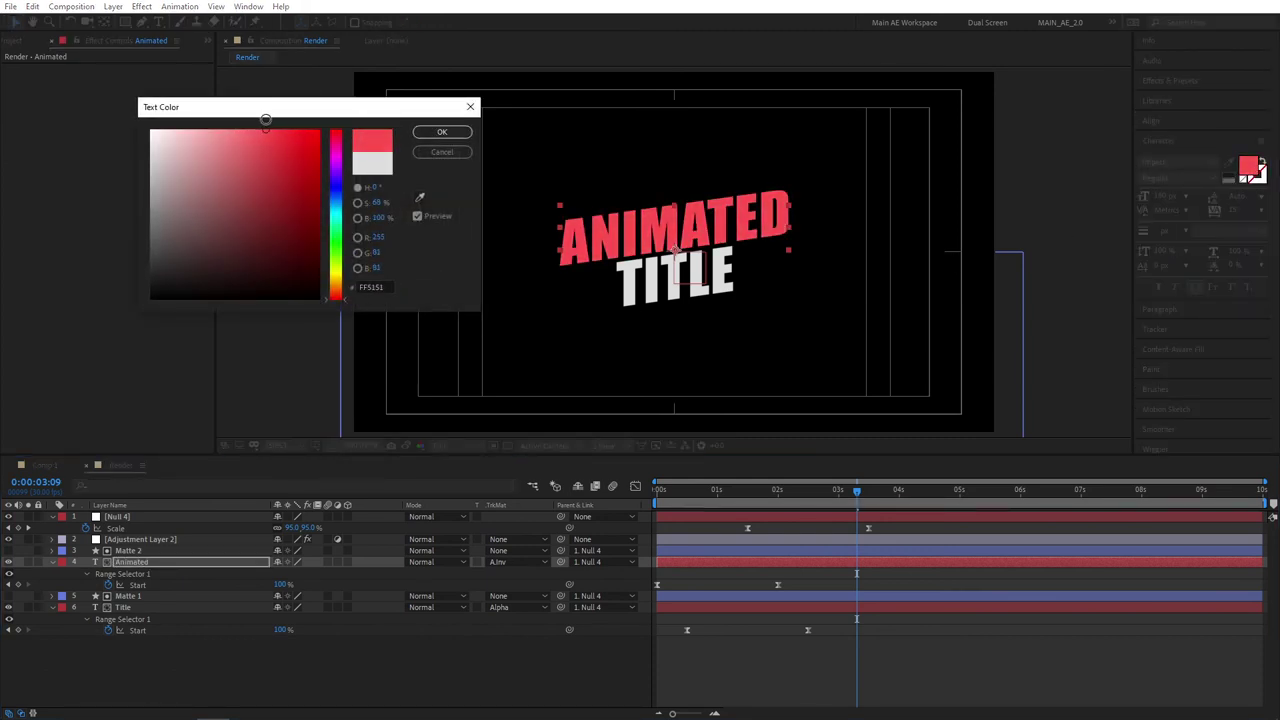
pyautogui.click(442, 131)
# - Change the Title layer's text fill color to a medium gray and deselect the layer
pyautogui.click(124, 608)
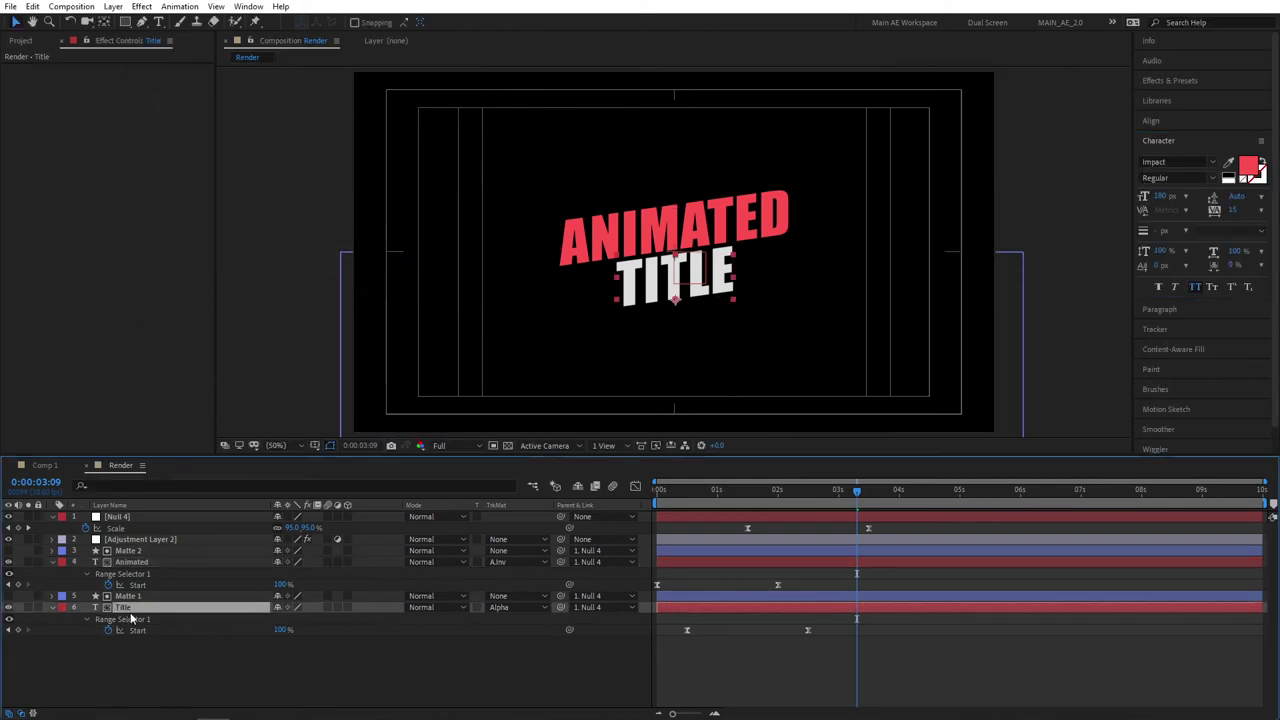
pyautogui.click(1248, 165)
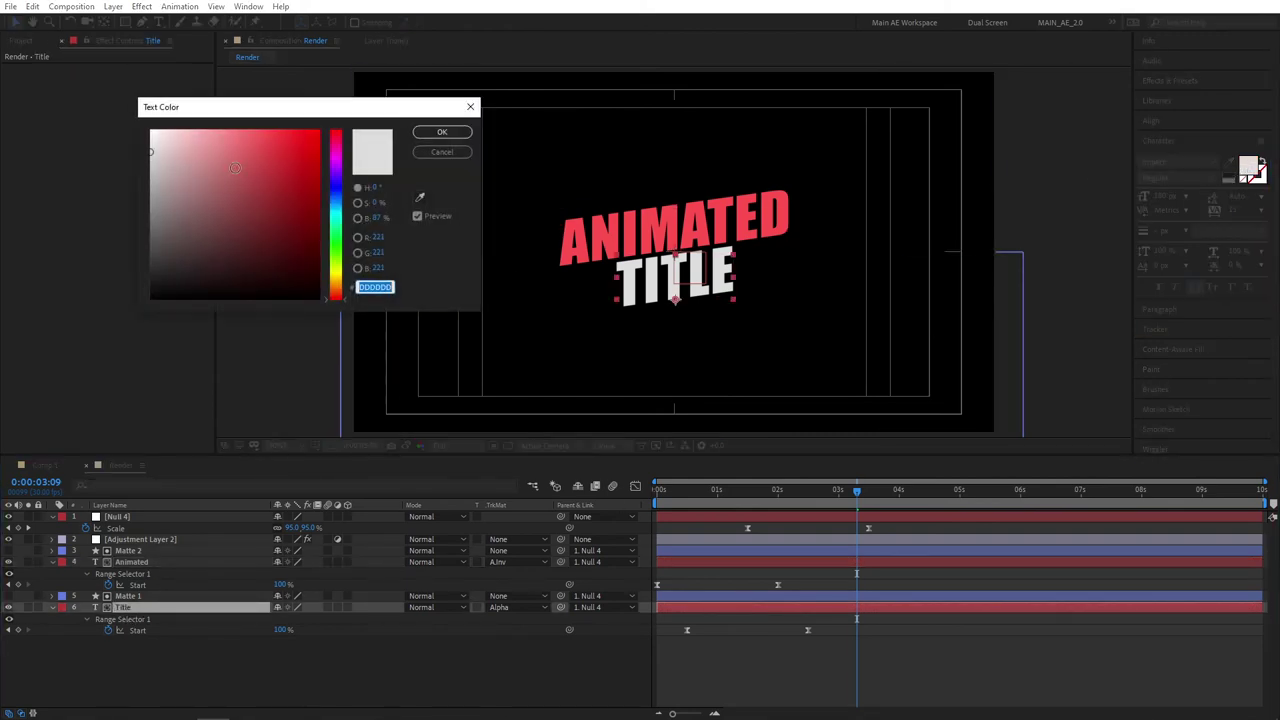
pyautogui.moveTo(158, 131)
pyautogui.mouseDown()
pyautogui.moveTo(114, 149)
pyautogui.moveTo(86, 209)
pyautogui.moveTo(89, 195)
pyautogui.mouseUp()
pyautogui.click(442, 132)
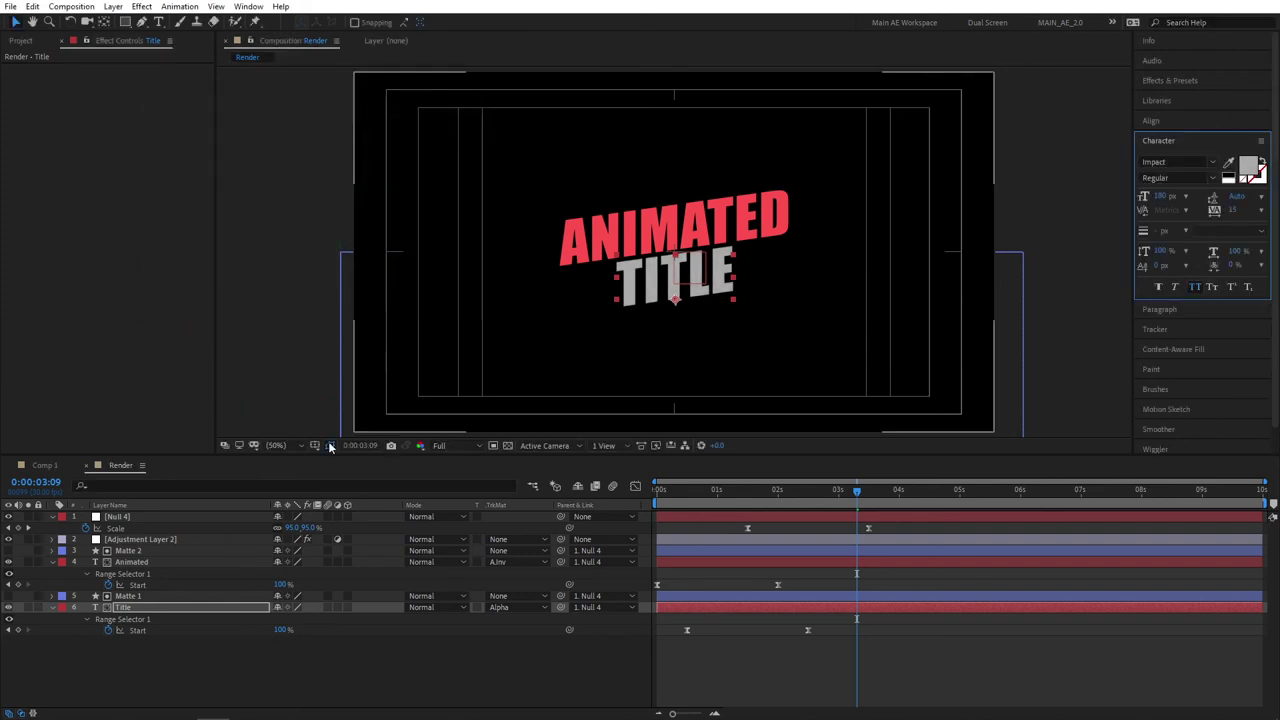
pyautogui.click(489, 665)
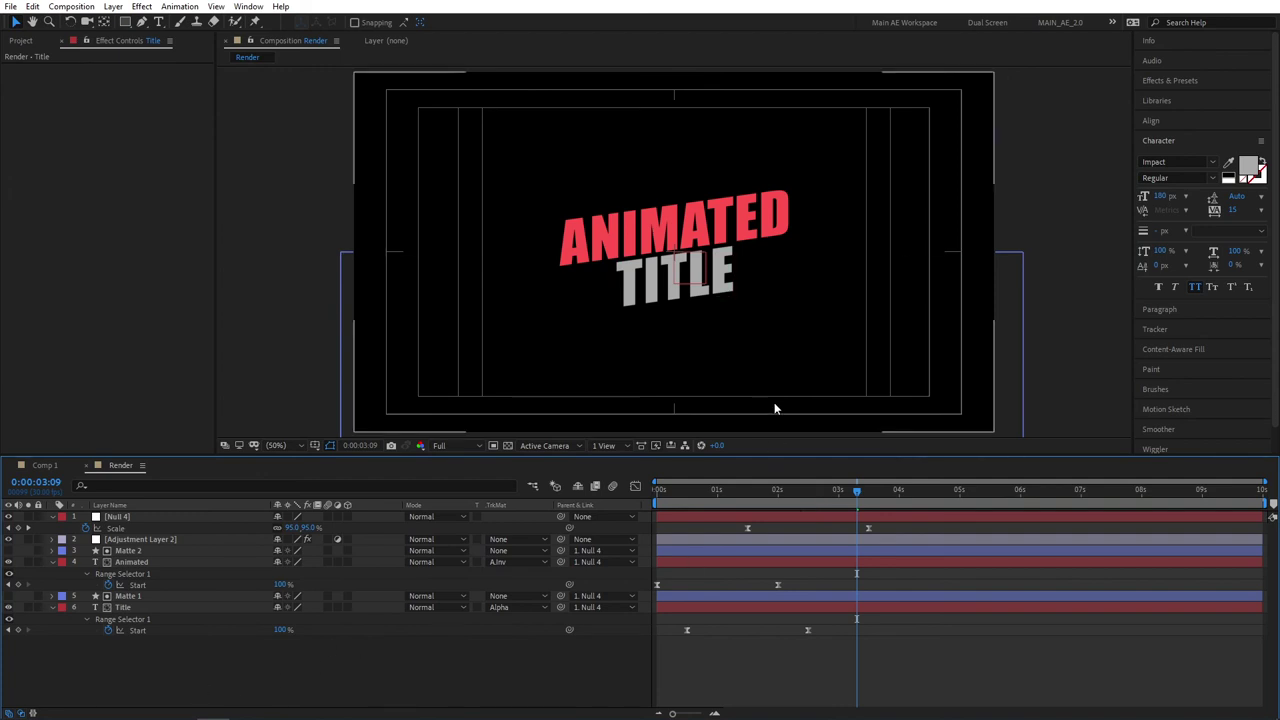
# - Pre-compose all six layers into a new composition named Title, moving all attributes into it
pyautogui.moveTo(855, 491); pyautogui.dragTo(829, 510)
pyautogui.moveTo(196, 637); pyautogui.dragTo(340, 522)
pyautogui.rightClick(131, 516)
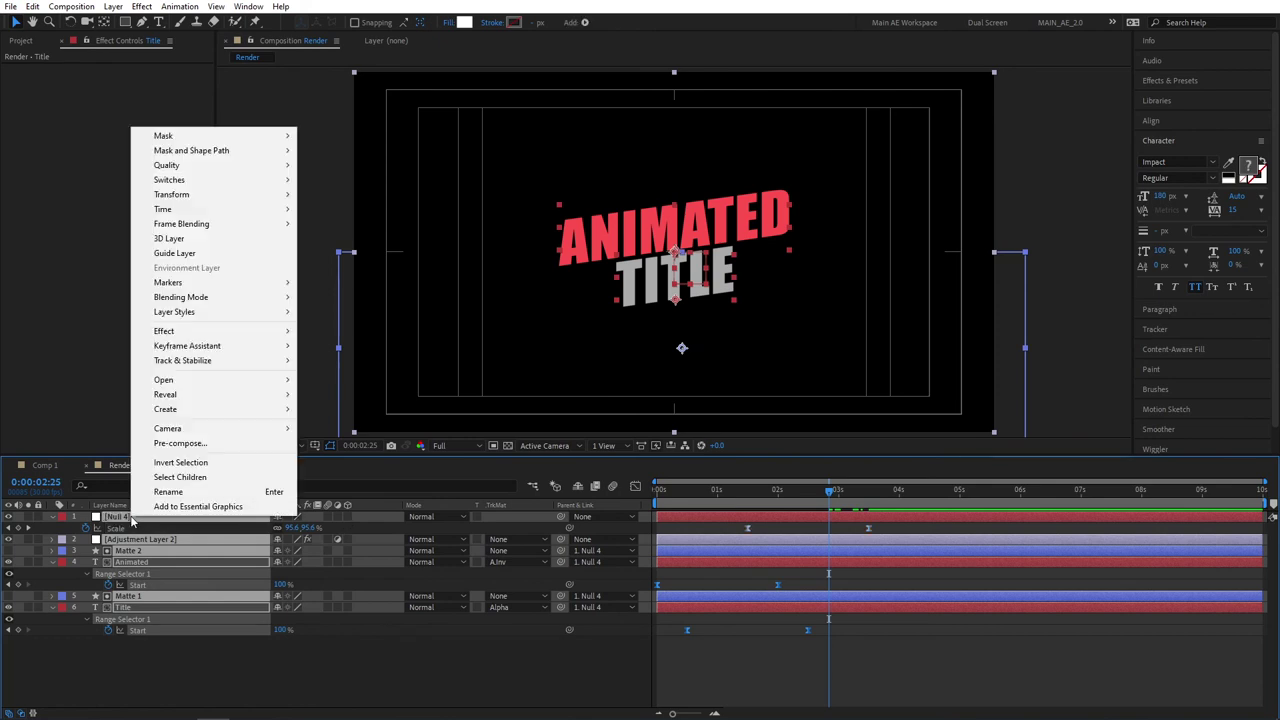
pyautogui.click(195, 443)
pyautogui.write('Title')
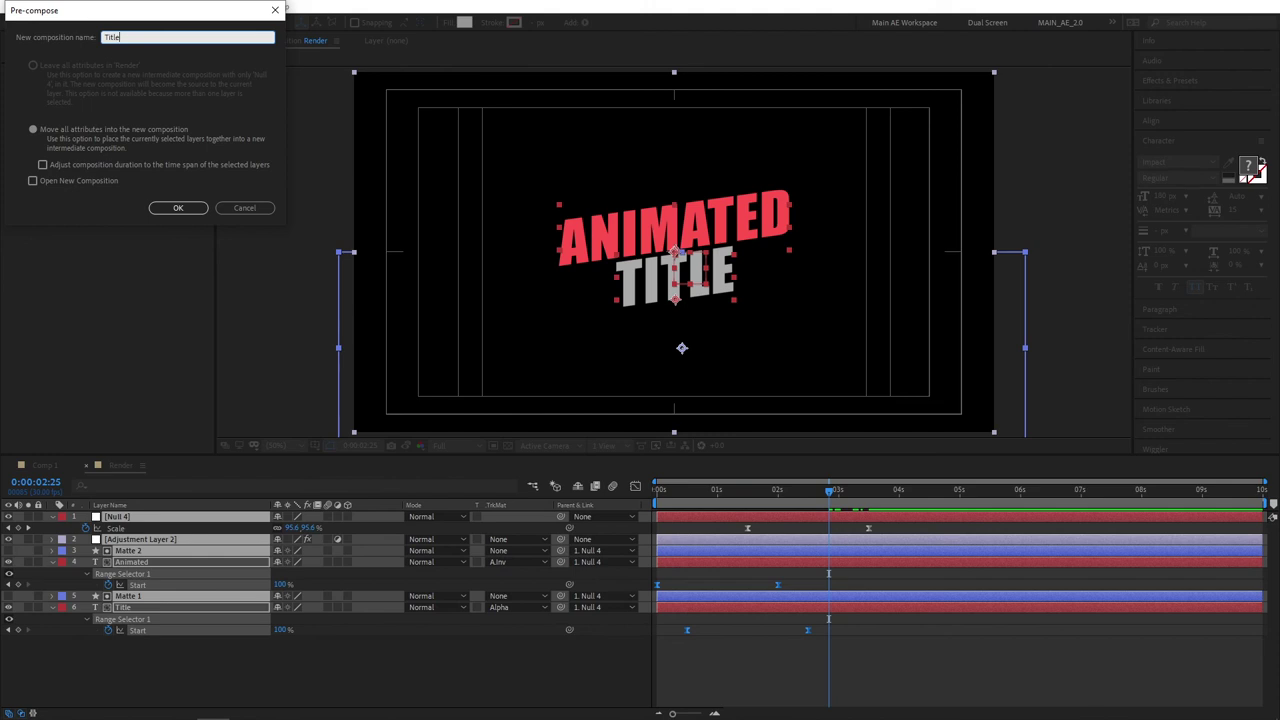
pyautogui.click(38, 138)
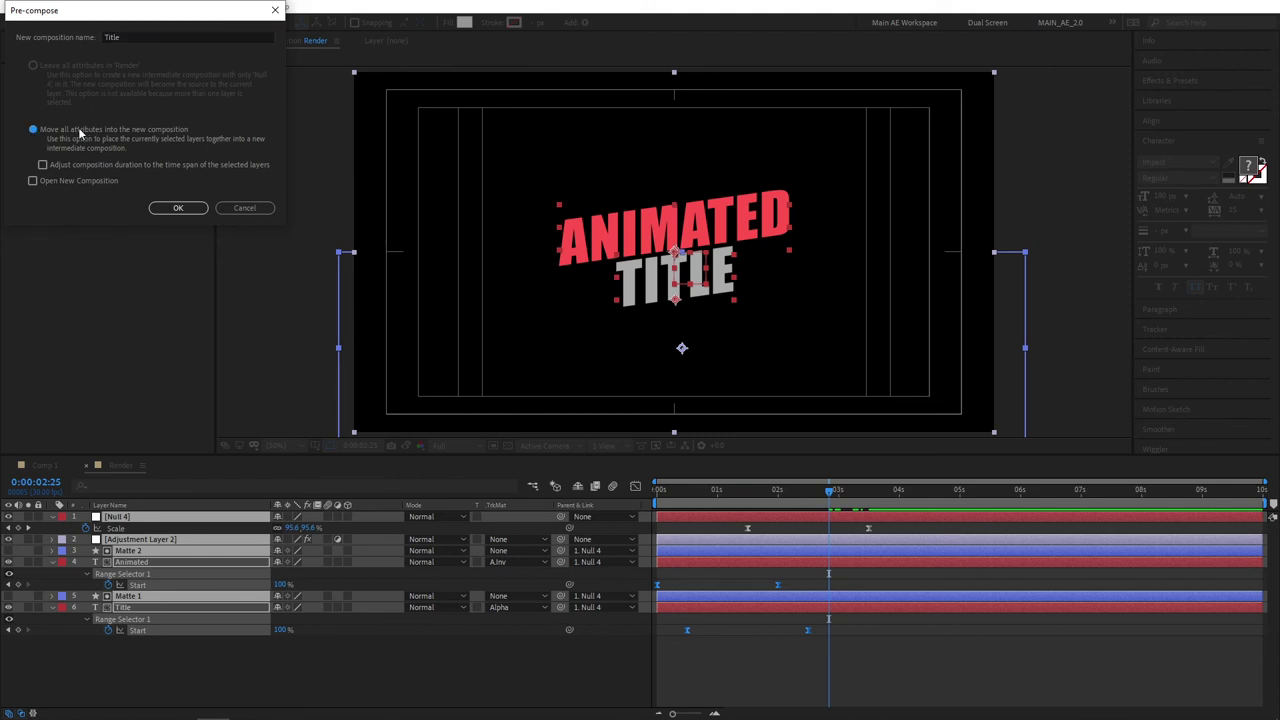
pyautogui.click(178, 209)
pyautogui.click(176, 607)
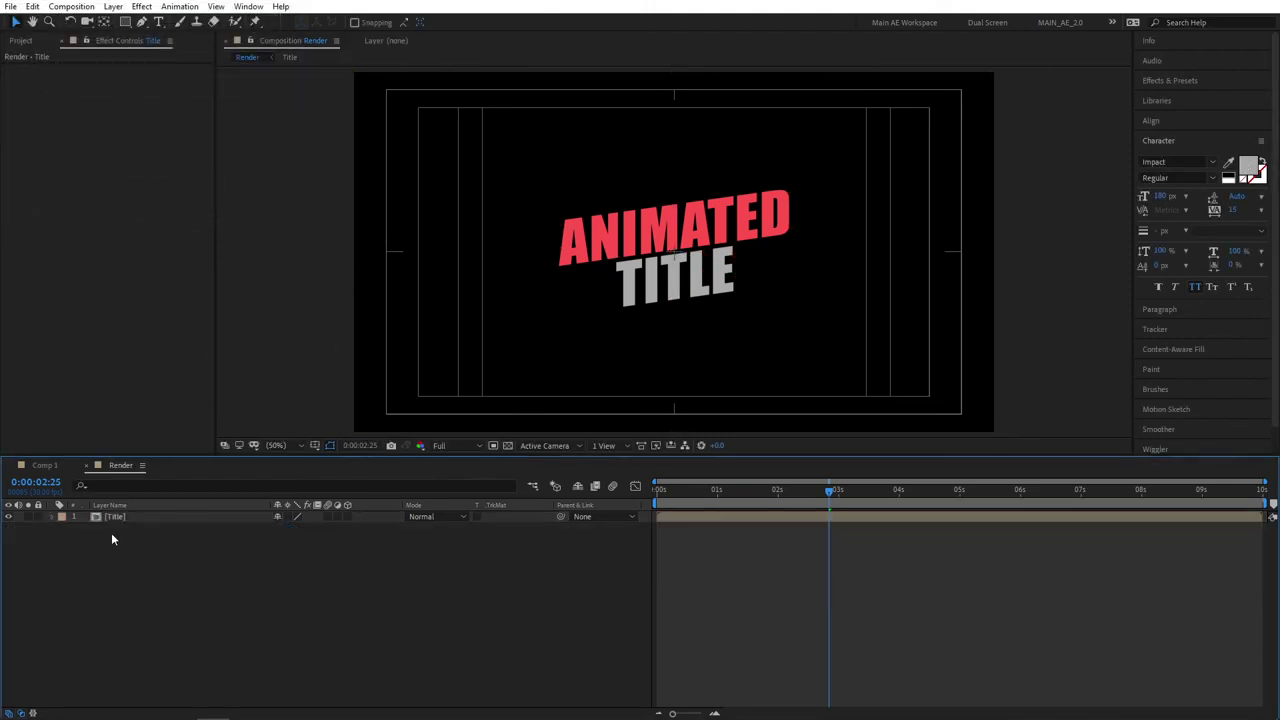
# - Enable time remapping on the Title pre-comp layer
pyautogui.click(204, 519)
pyautogui.rightClick(165, 520)
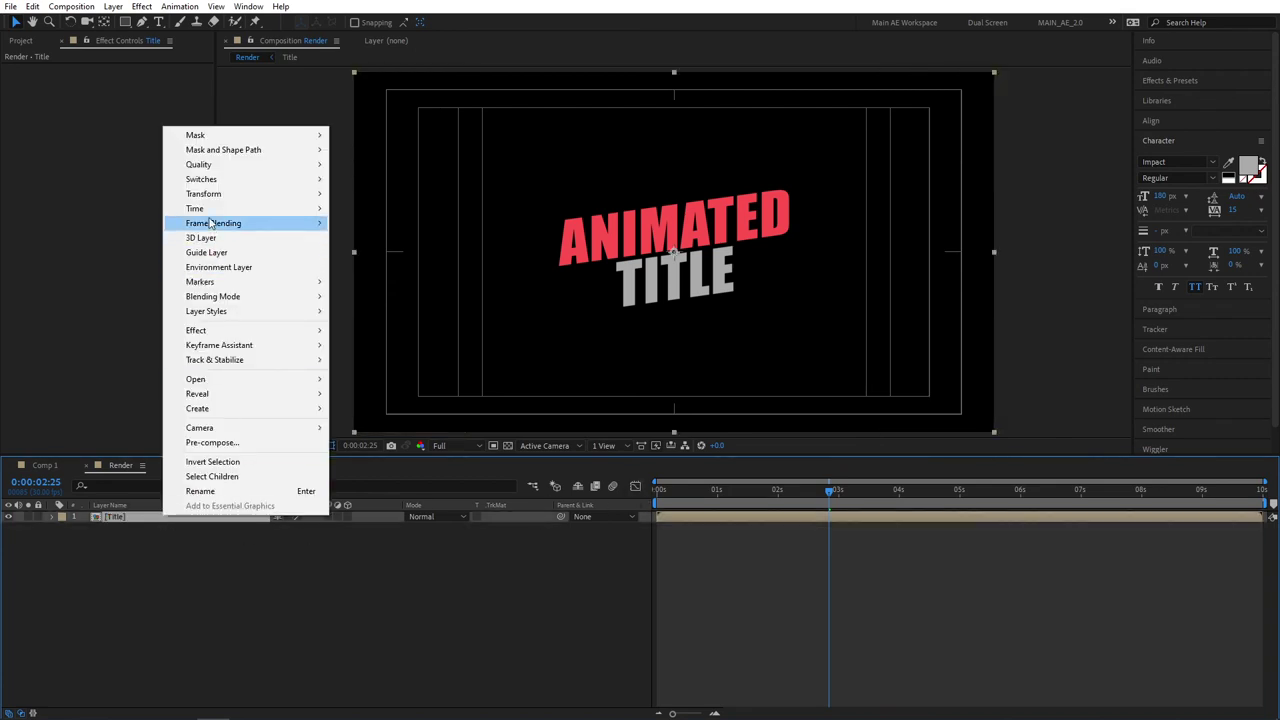
pyautogui.moveTo(299, 210)
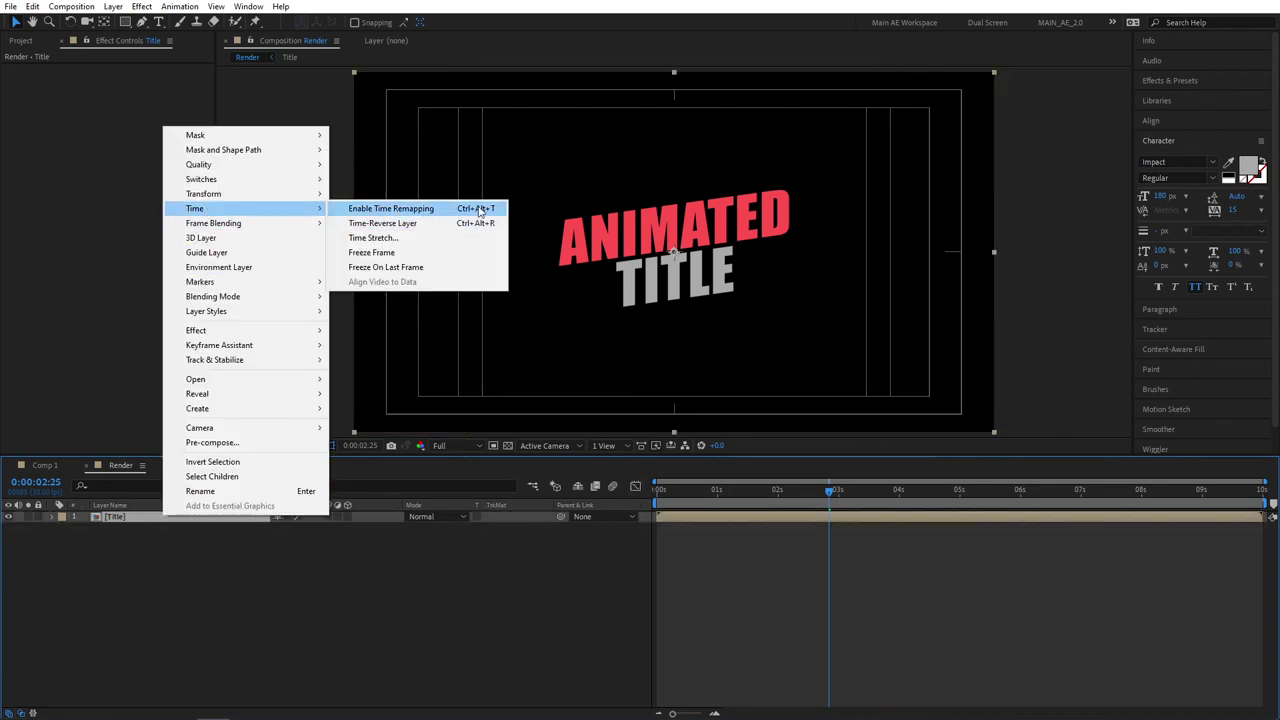
pyautogui.click(446, 210)
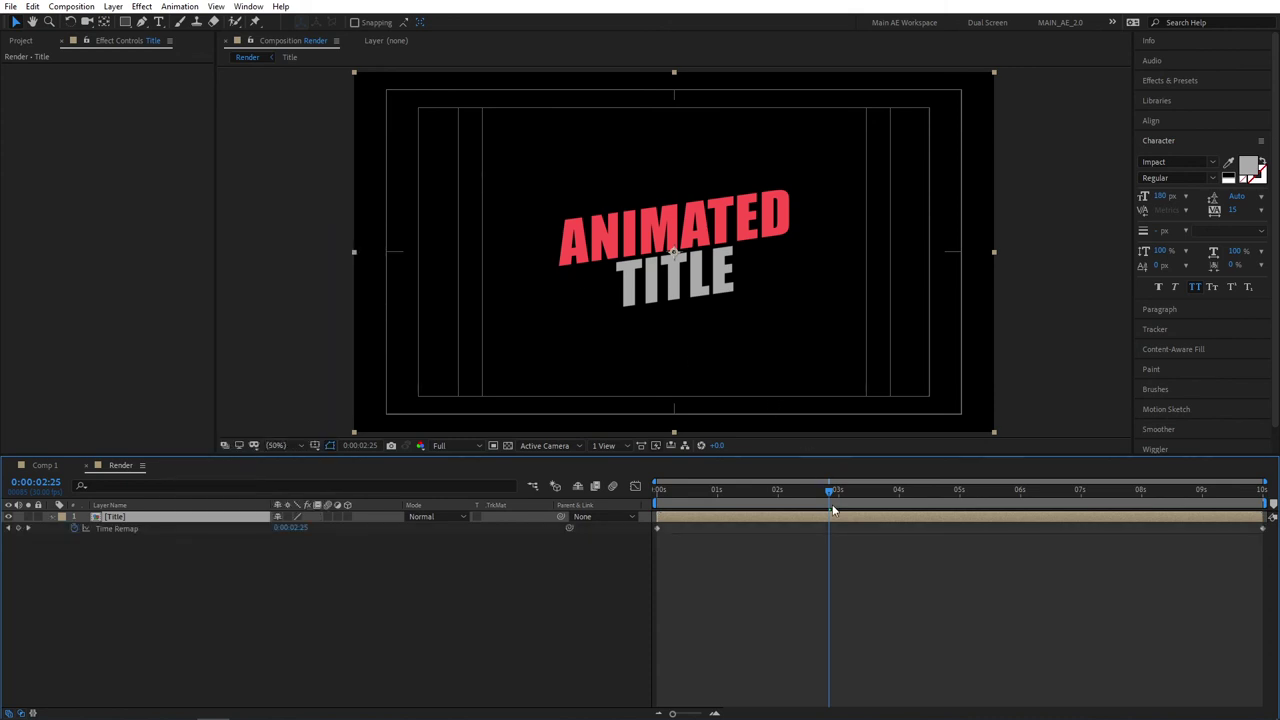
# - Add a Time Remap keyframe at 0:00:04:00 and paste a copy of it at 0:00:06:00
pyautogui.moveTo(827, 495); pyautogui.dragTo(899, 505)
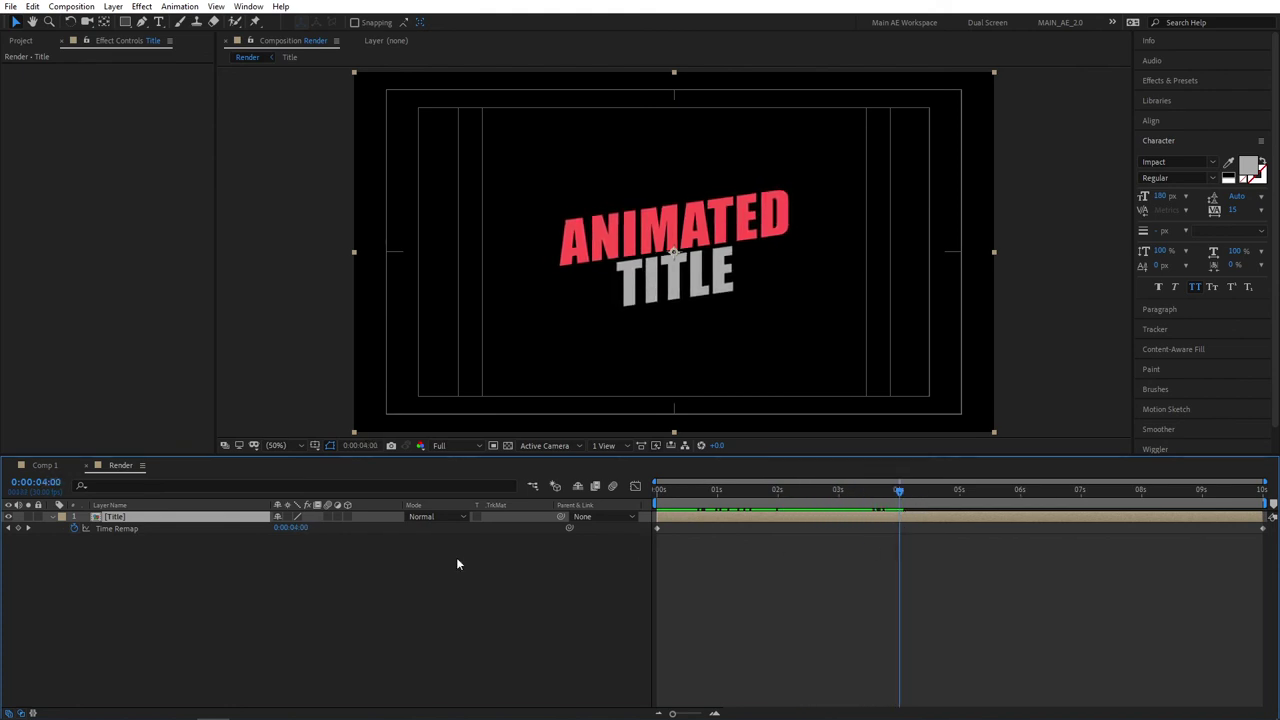
pyautogui.click(17, 528)
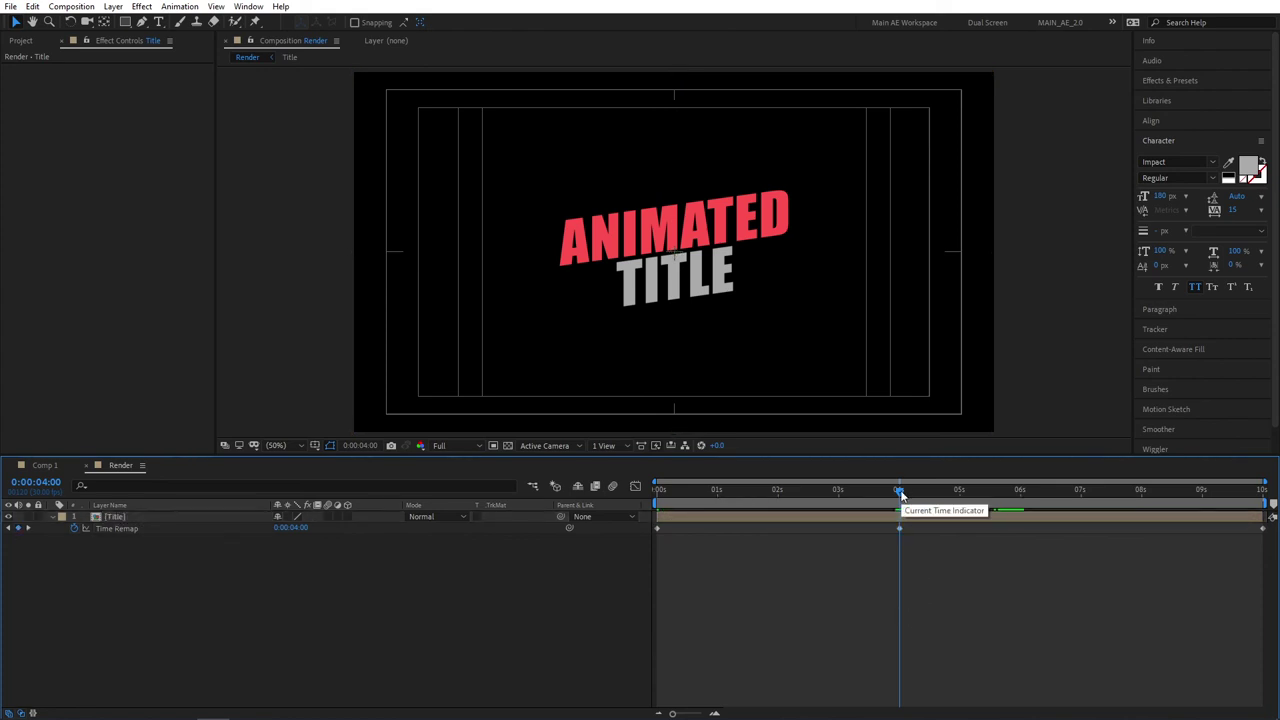
pyautogui.moveTo(899, 494); pyautogui.dragTo(1020, 493)
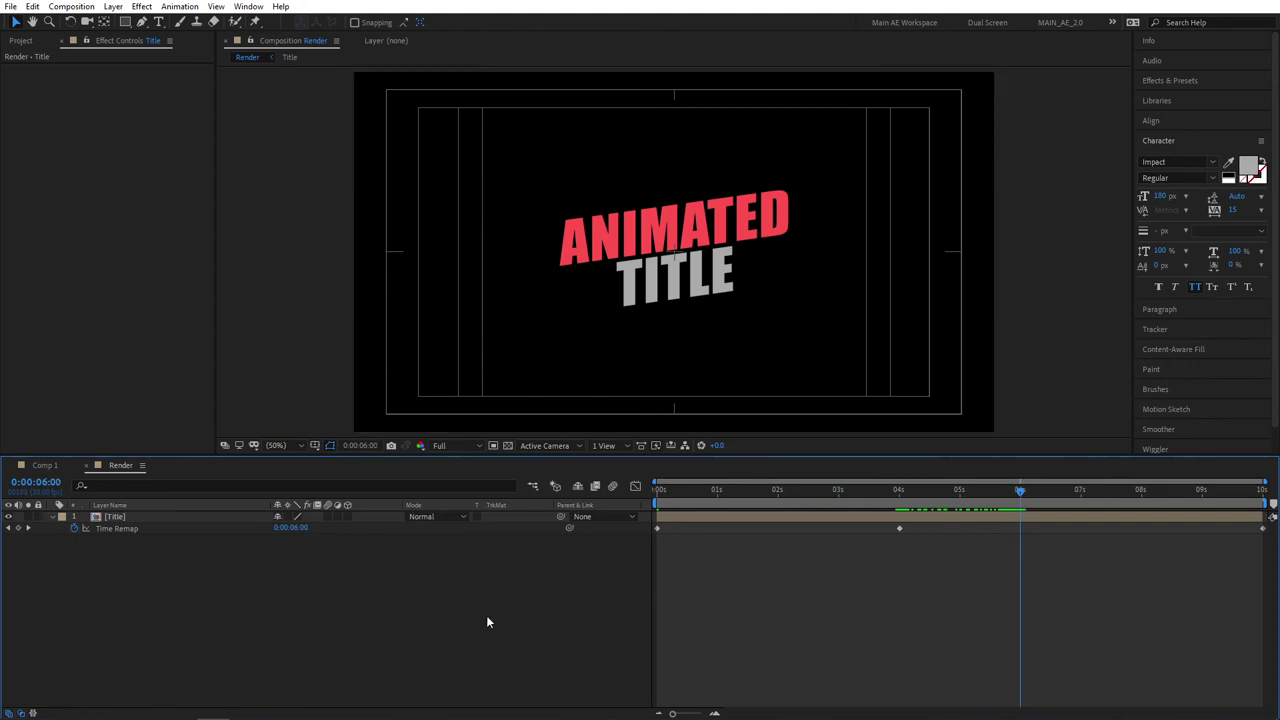
pyautogui.click(889, 528)
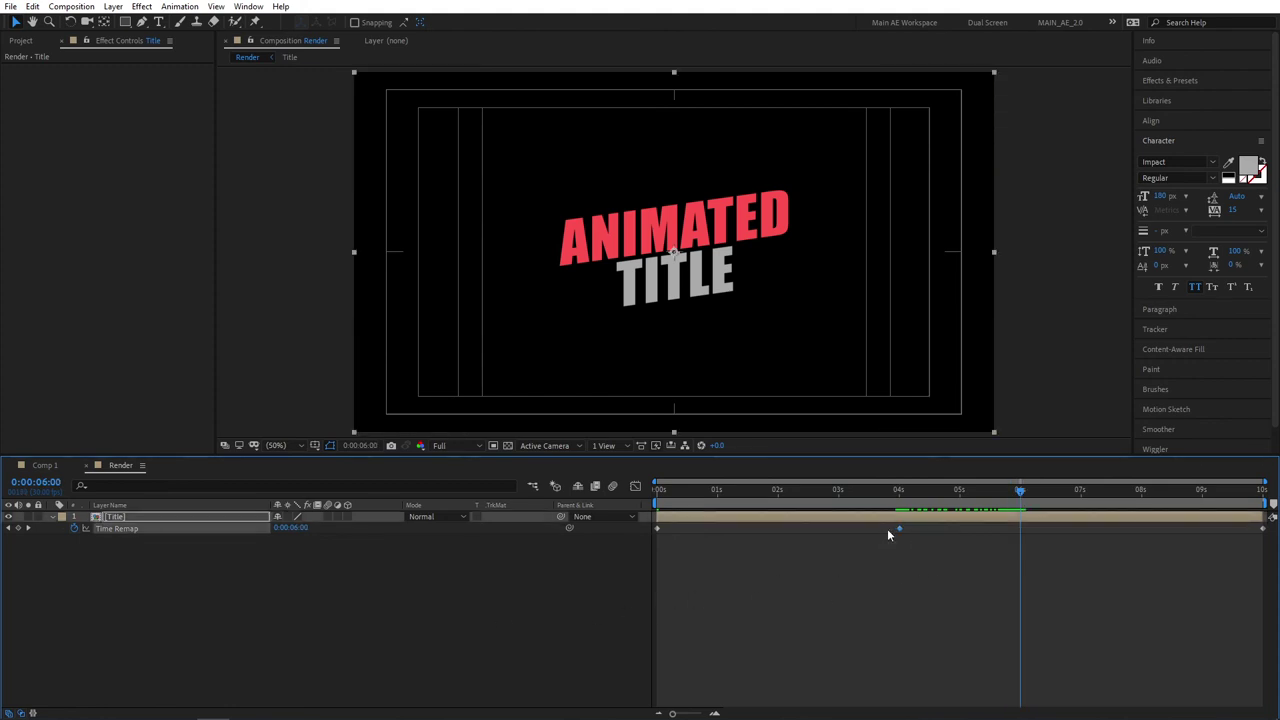
pyautogui.hotkey('ctrl', 'v')
# - Set Time Remap to 0:00:00:00 at 0:00:09:29 and delete the original end keyframe at 10 seconds
pyautogui.moveTo(1022, 490); pyautogui.dragTo(1276, 520)
pyautogui.click(1031, 555)
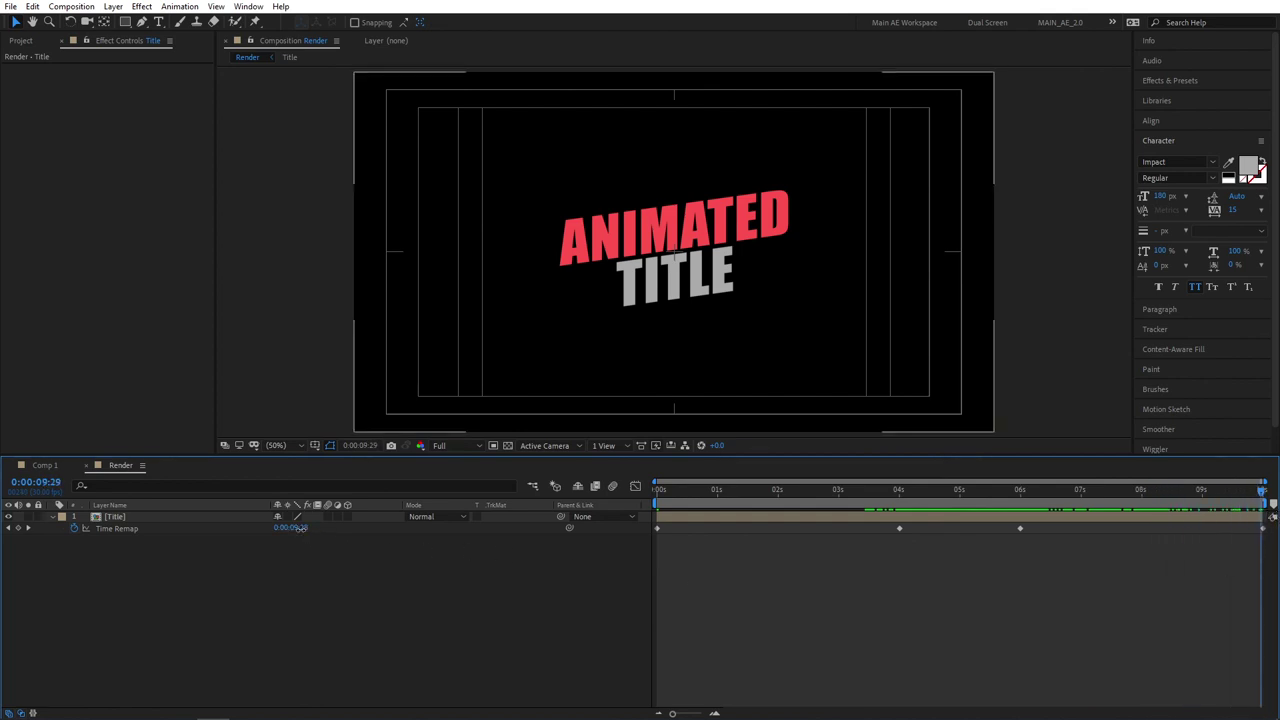
pyautogui.moveTo(293, 529); pyautogui.dragTo(2, 535)
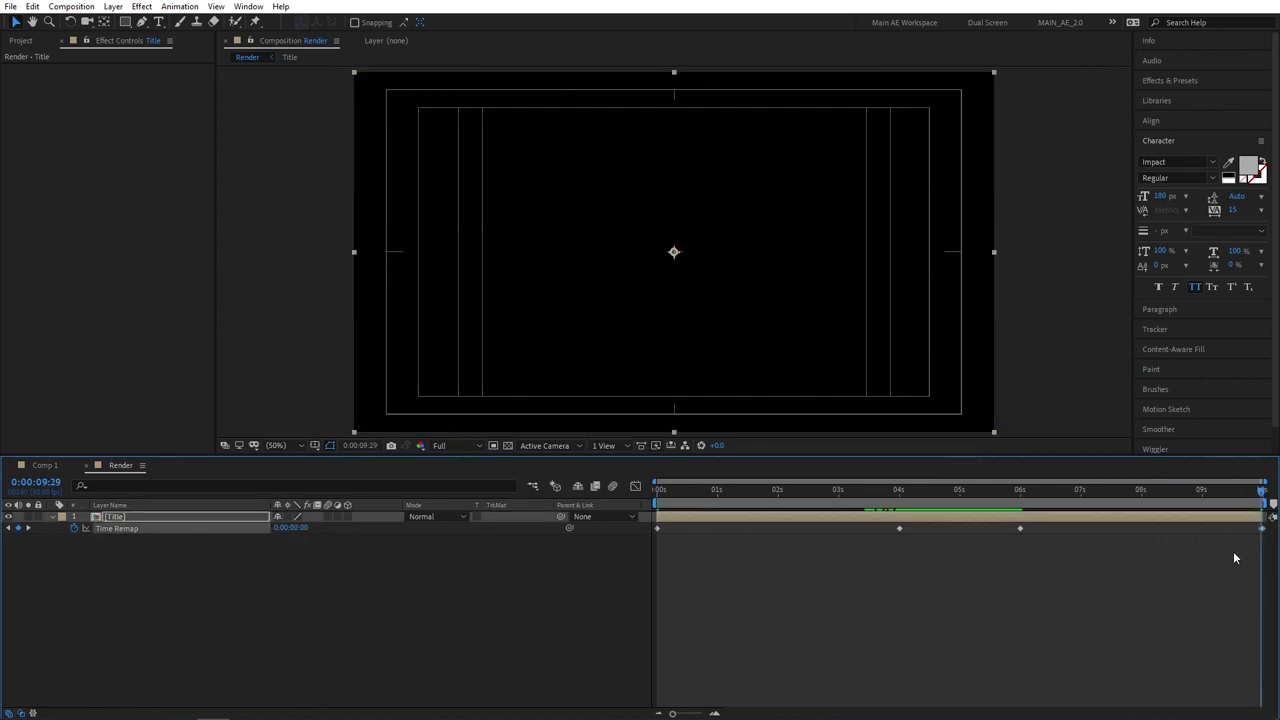
pyautogui.scroll(6, 1265, 532)
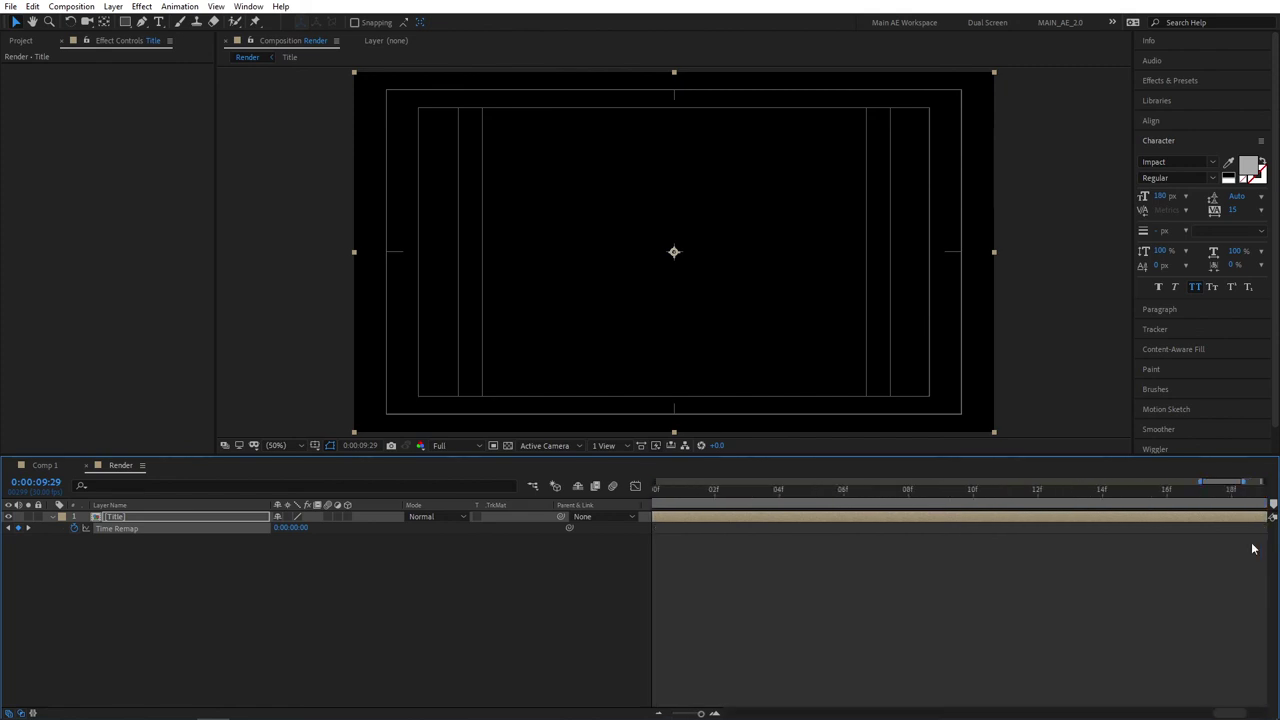
pyautogui.moveTo(1237, 712); pyautogui.dragTo(1275, 712)
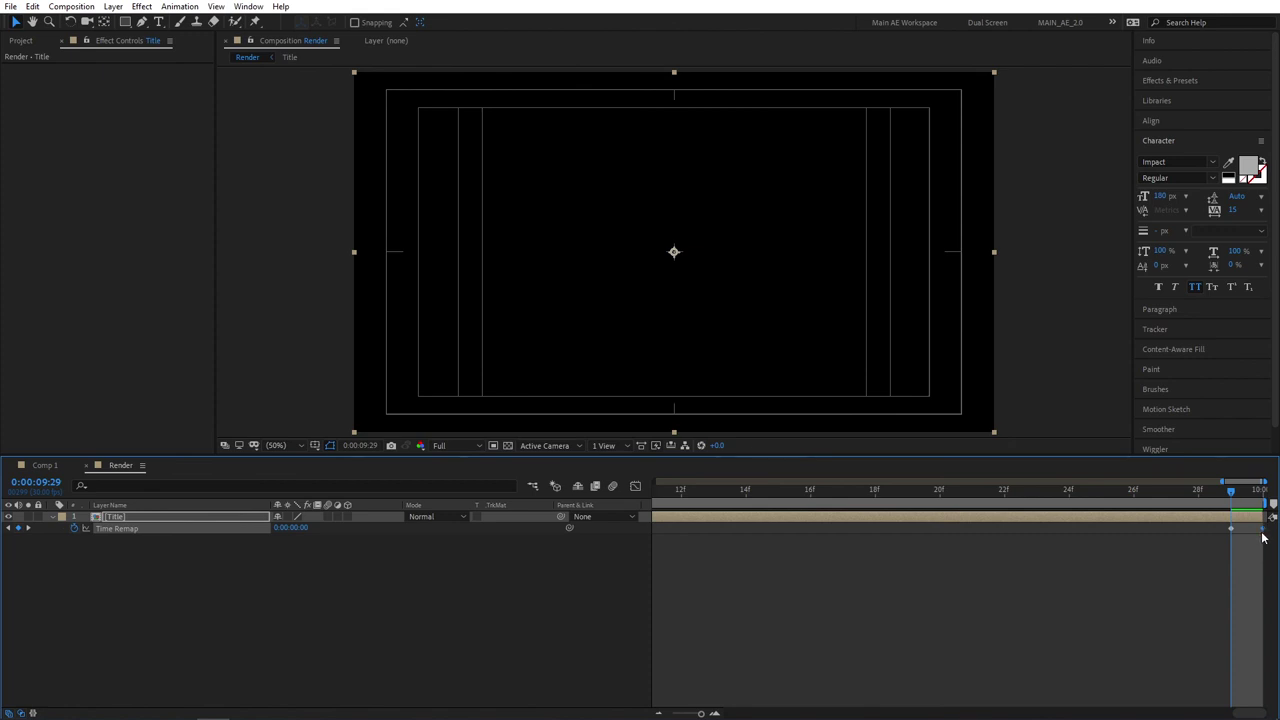
pyautogui.click(1167, 492)
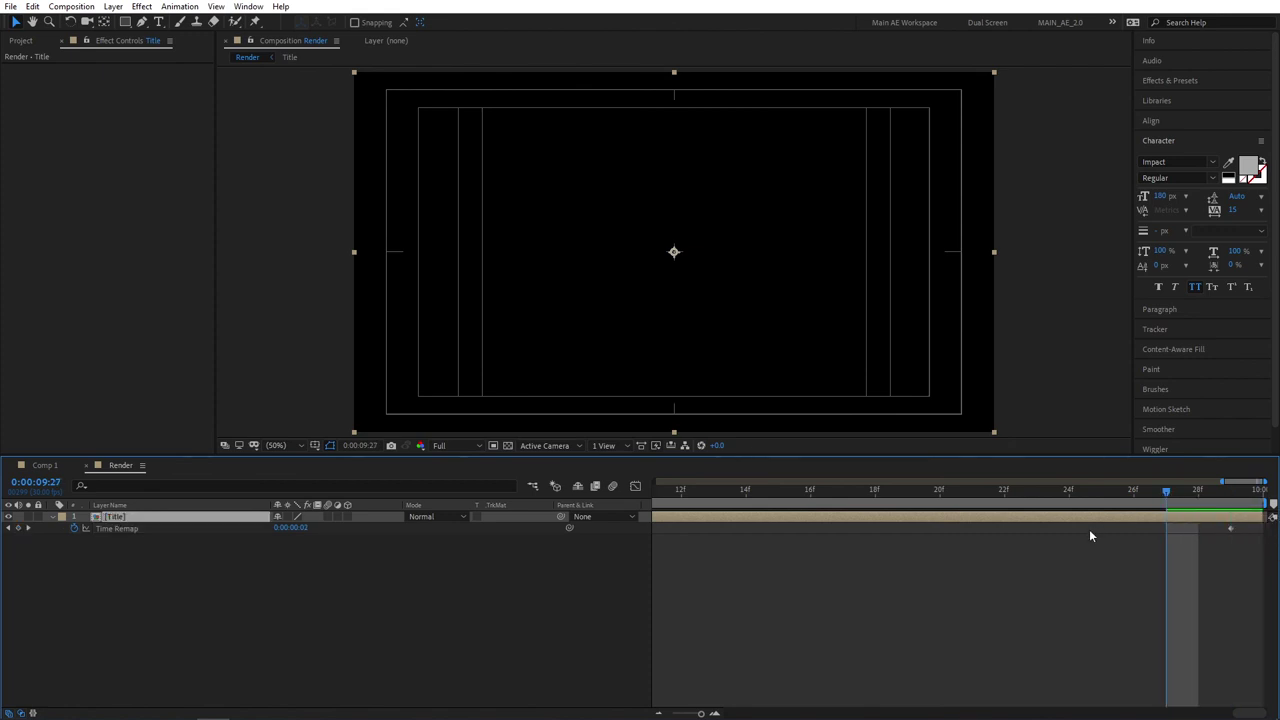
pyautogui.scroll(-6, 845, 652)
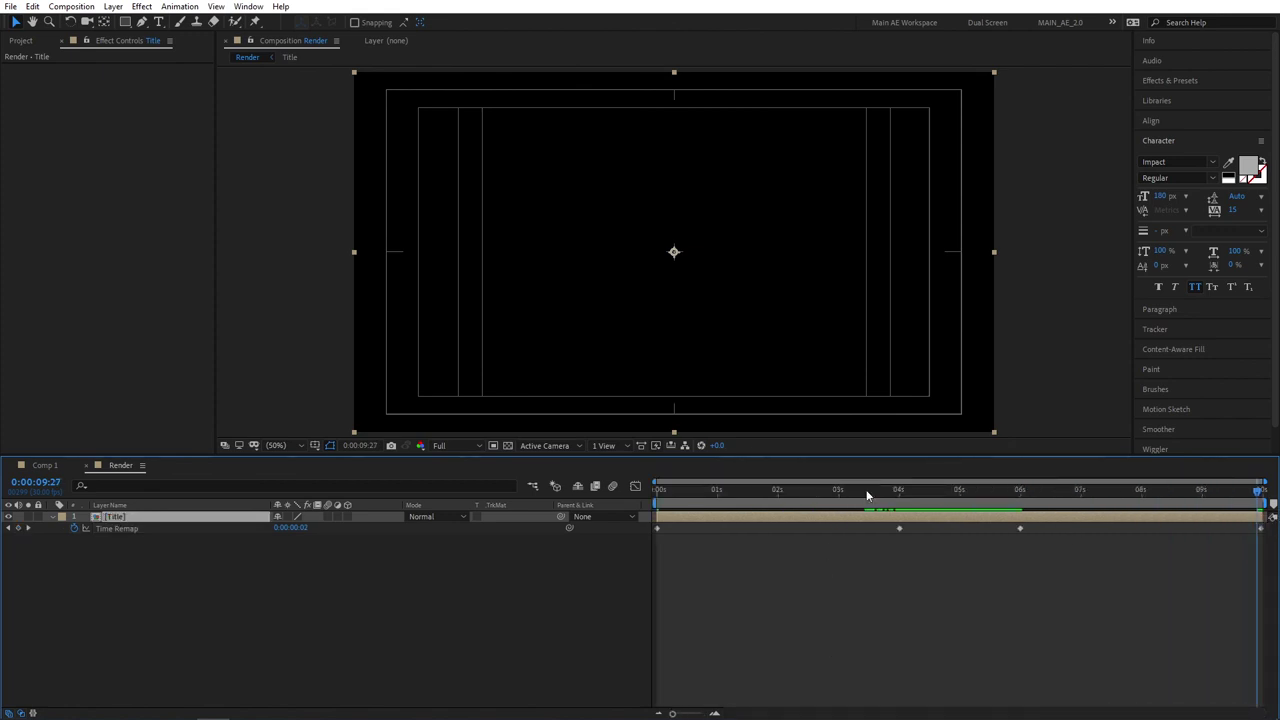
# - Play the composition from about 6 seconds to review the reversed outro, and scrub back to 0:00:02:22
pyautogui.moveTo(869, 490); pyautogui.dragTo(1024, 503)
pyautogui.press('space')
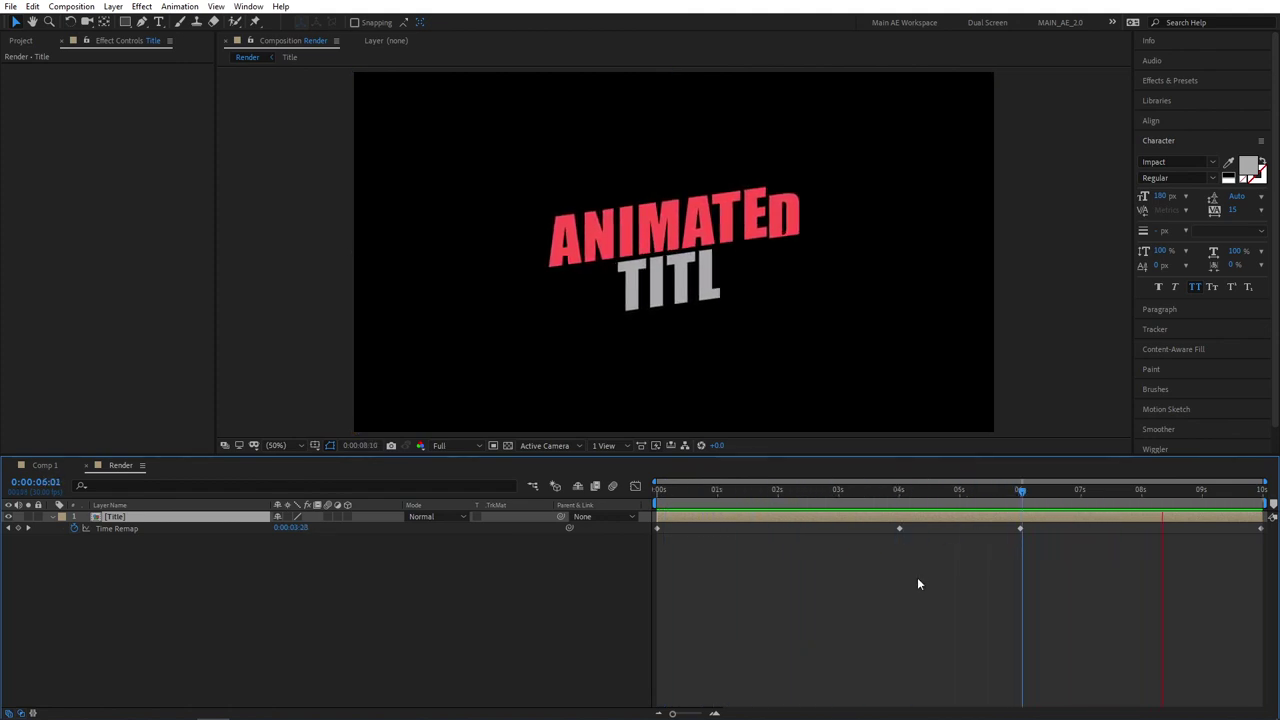
pyautogui.press('space')
pyautogui.moveTo(1004, 494); pyautogui.dragTo(788, 516)
# - Open the Title pre-composition and replace the ANIMATED text with MODERN
pyautogui.click(200, 604)
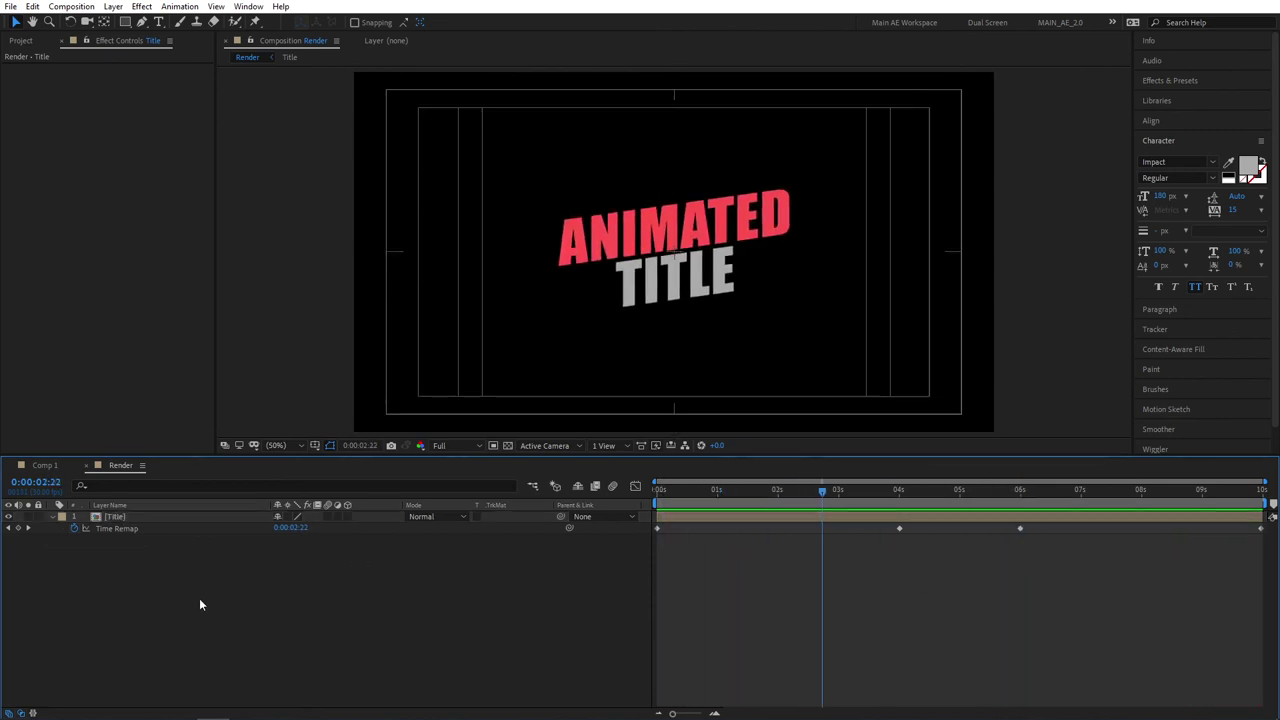
pyautogui.click(130, 517)
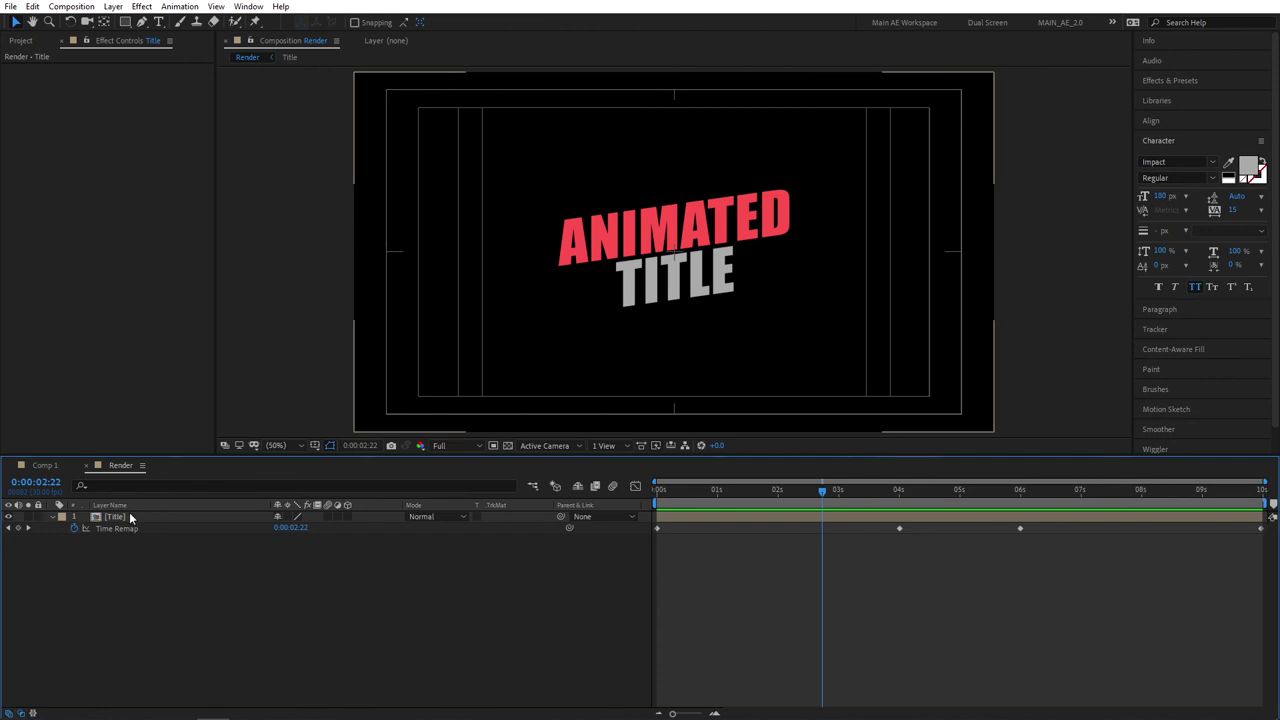
pyautogui.click(209, 600)
pyautogui.click(121, 519)
pyautogui.doubleClick(121, 519)
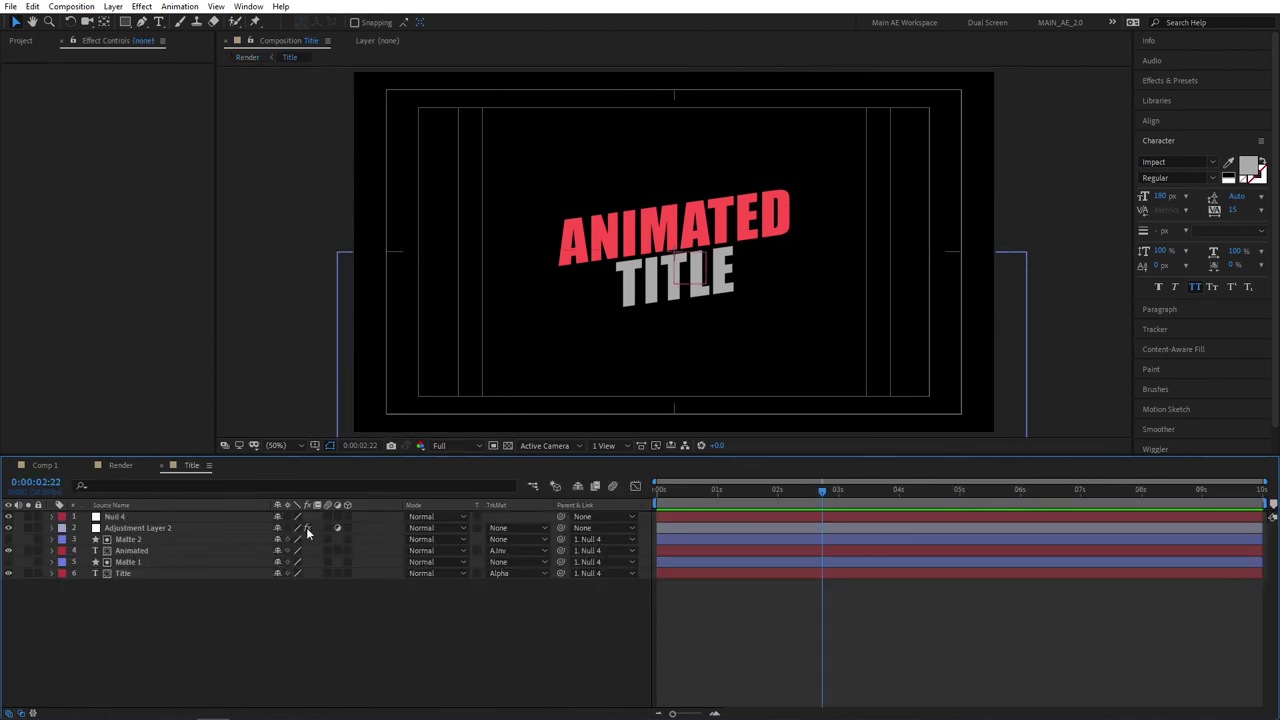
pyautogui.click(130, 551)
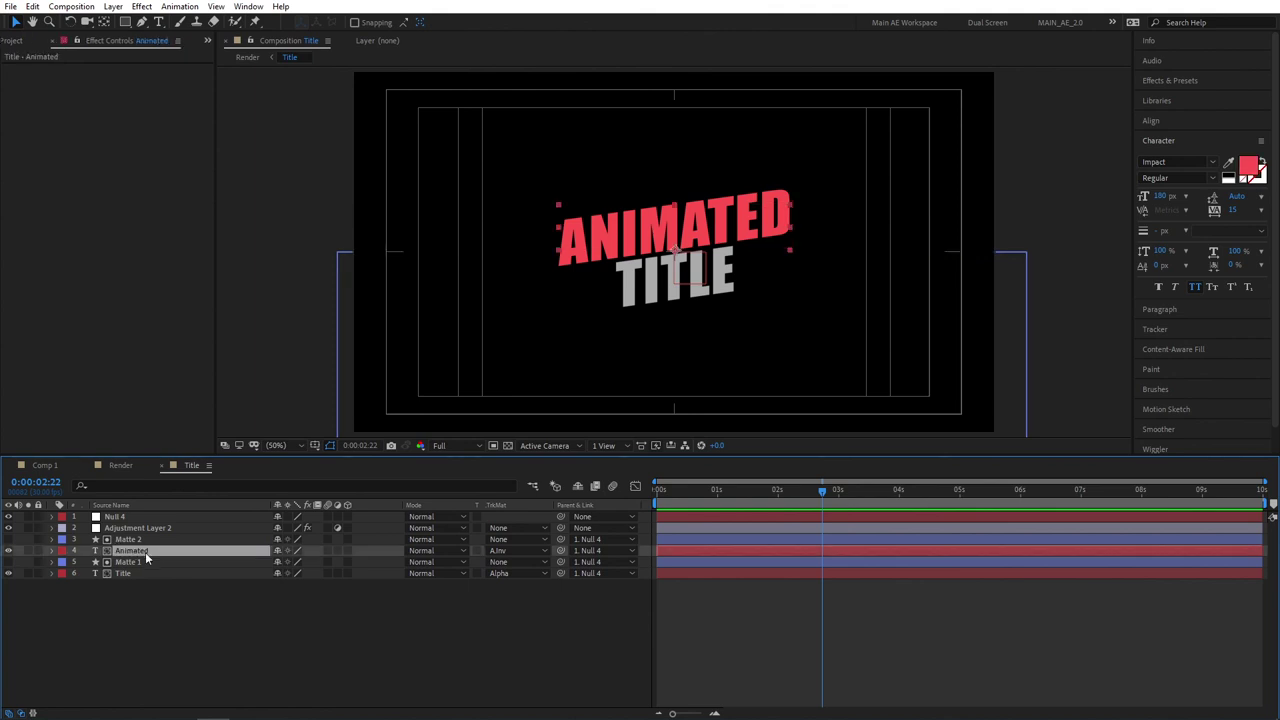
pyautogui.doubleClick(144, 552)
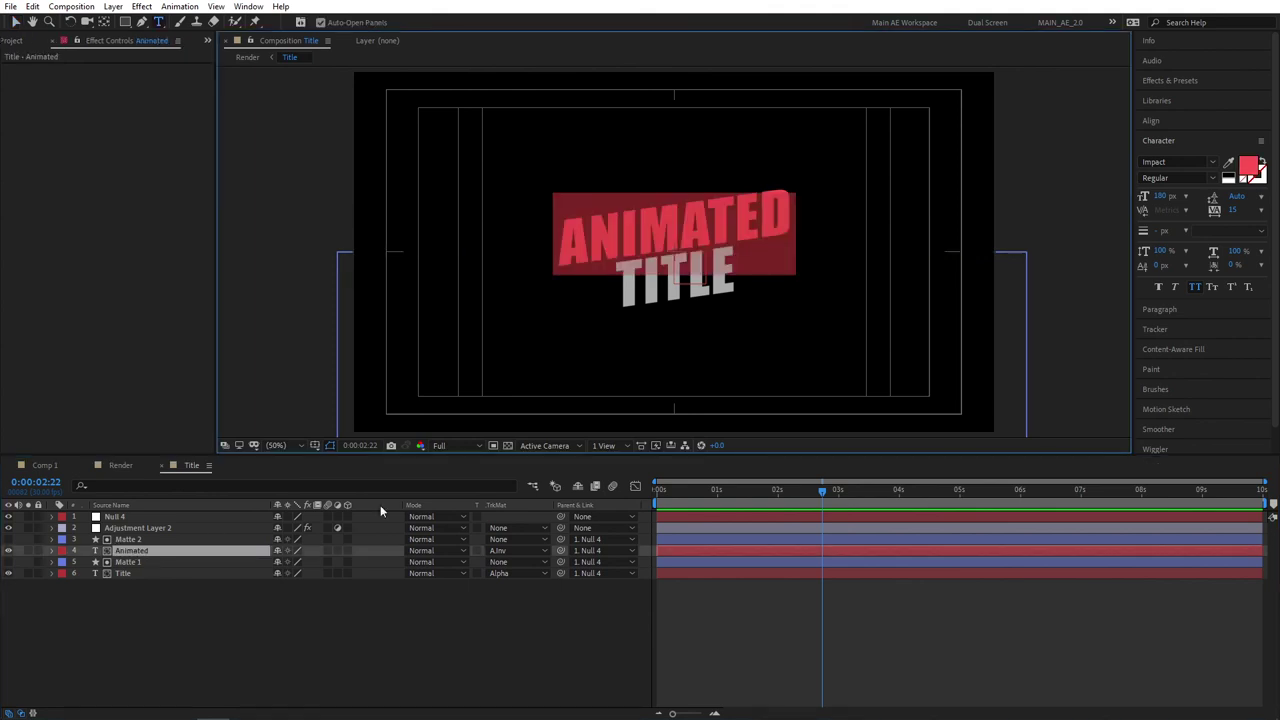
pyautogui.write('MODERN')
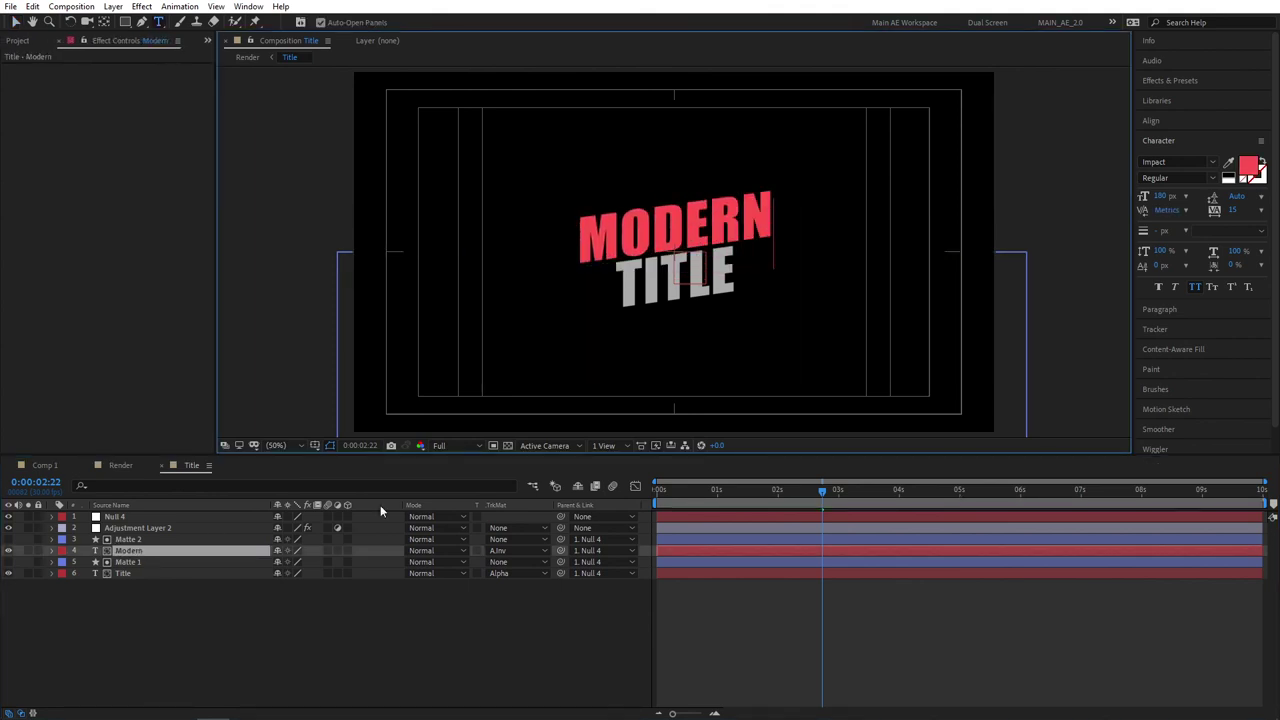
# - Replace the gray TITLE text with ANIMATION and deselect the layer
pyautogui.doubleClick(131, 573)
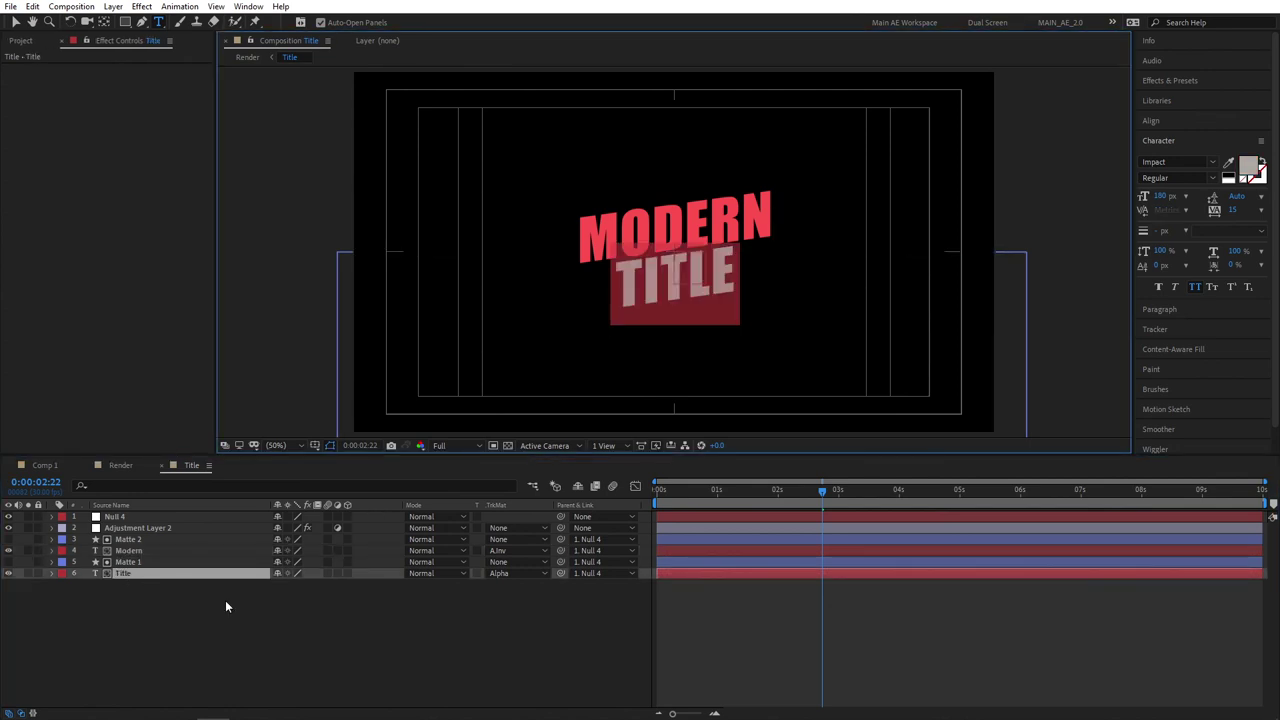
pyautogui.write('ANIMATION')
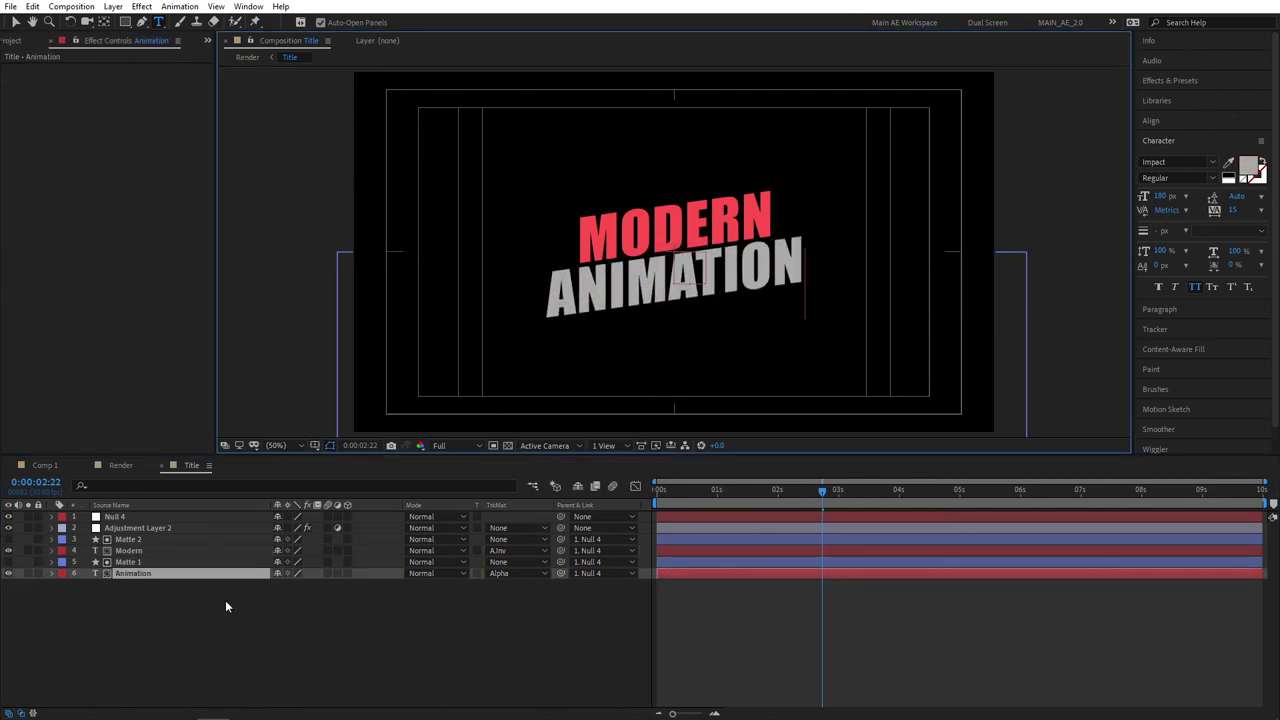
pyautogui.click(367, 668)
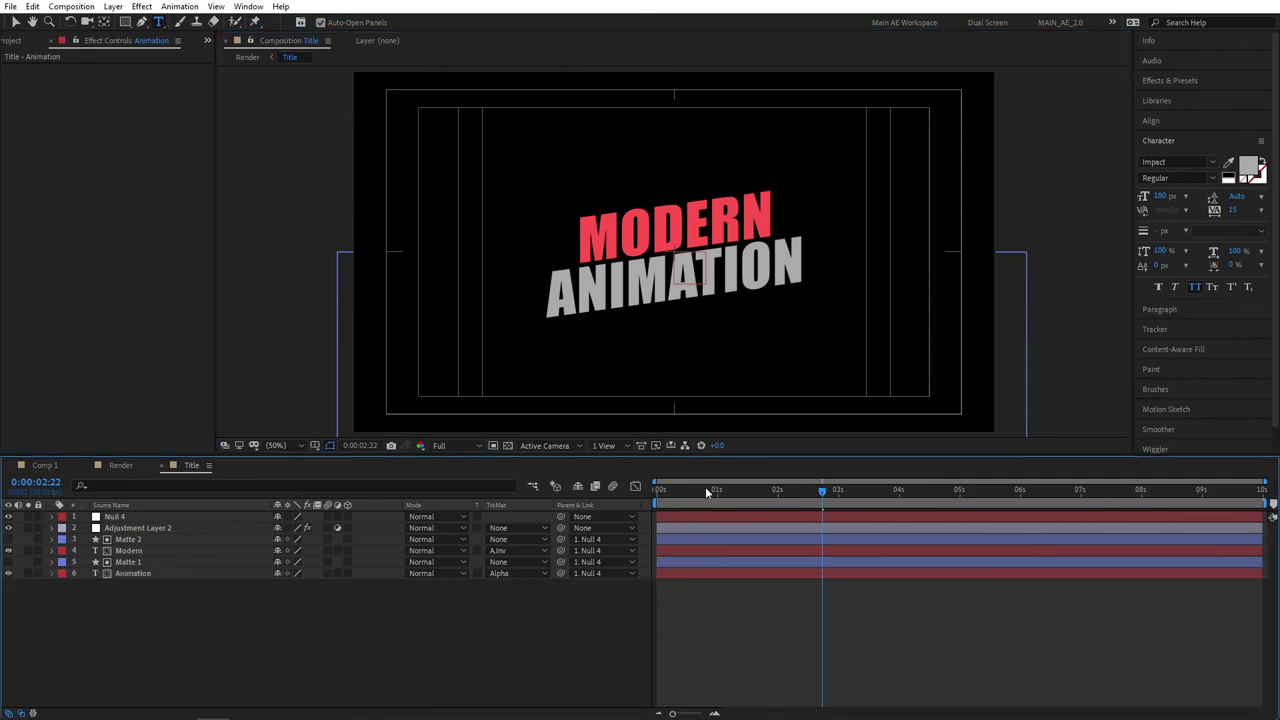
# - Play the Title composition from the start to review the animation with the new wording
pyautogui.moveTo(706, 490); pyautogui.dragTo(630, 495)
pyautogui.press('space')
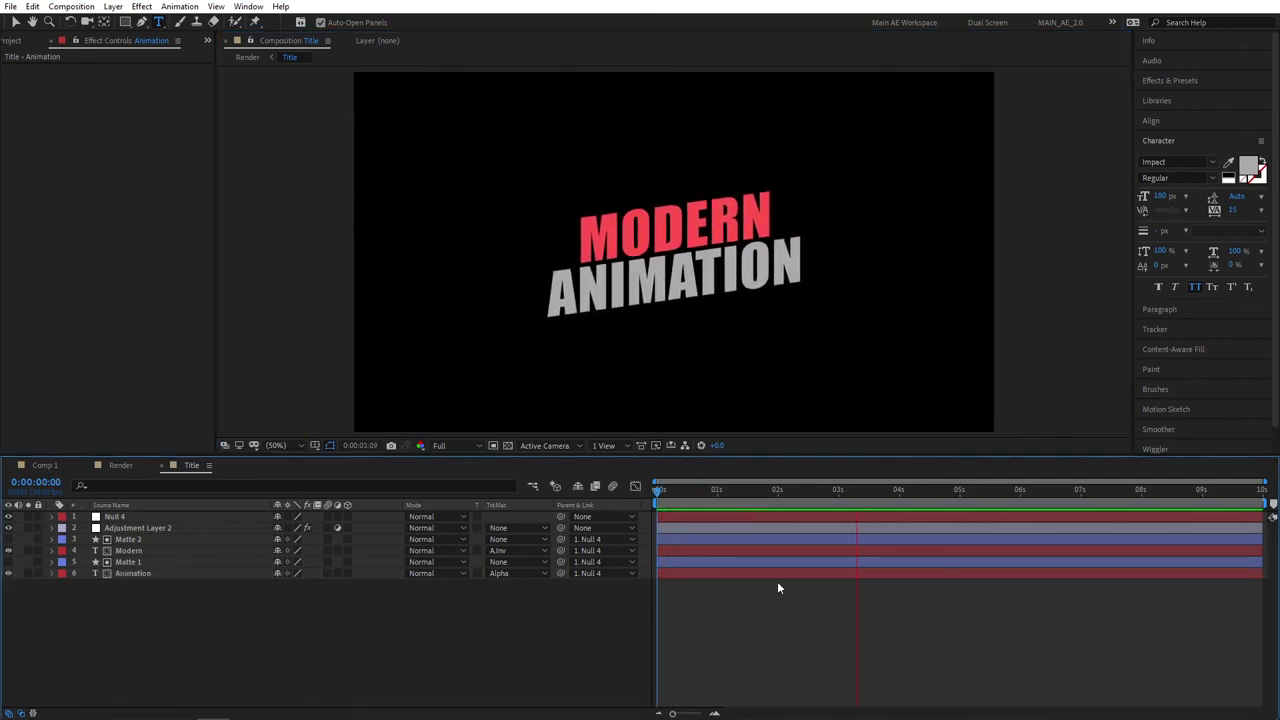
pyautogui.press('space')
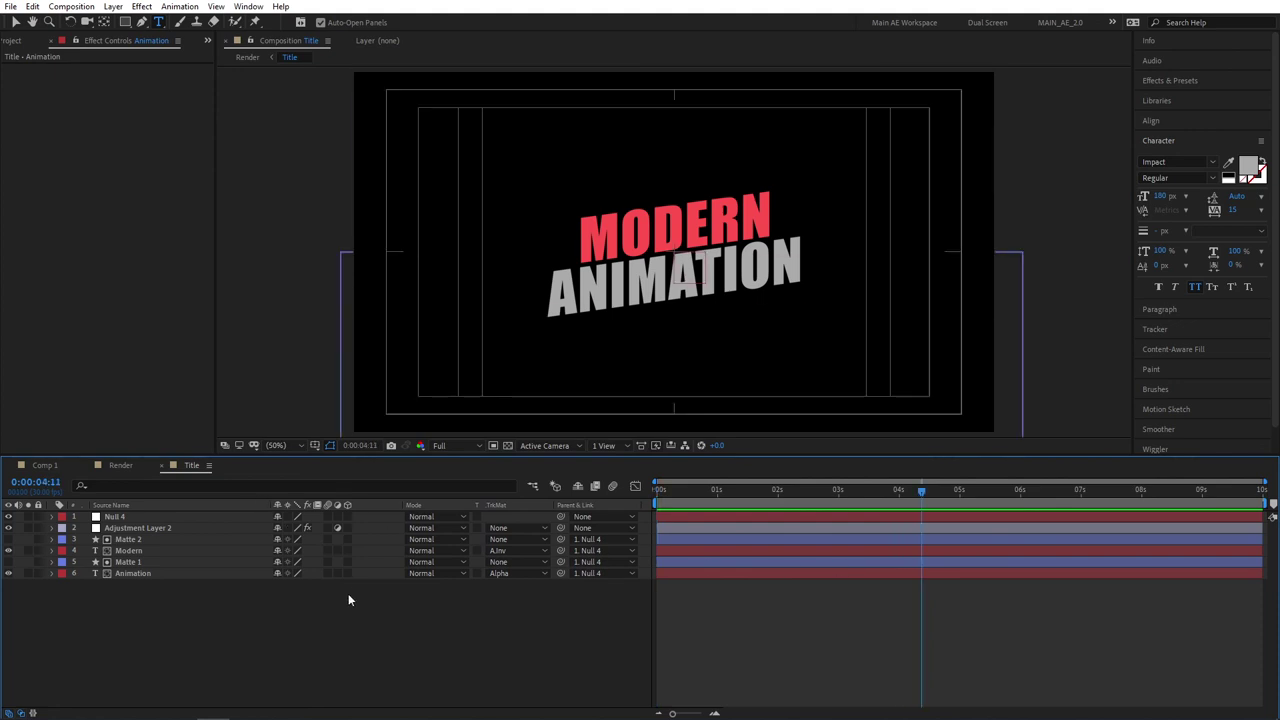